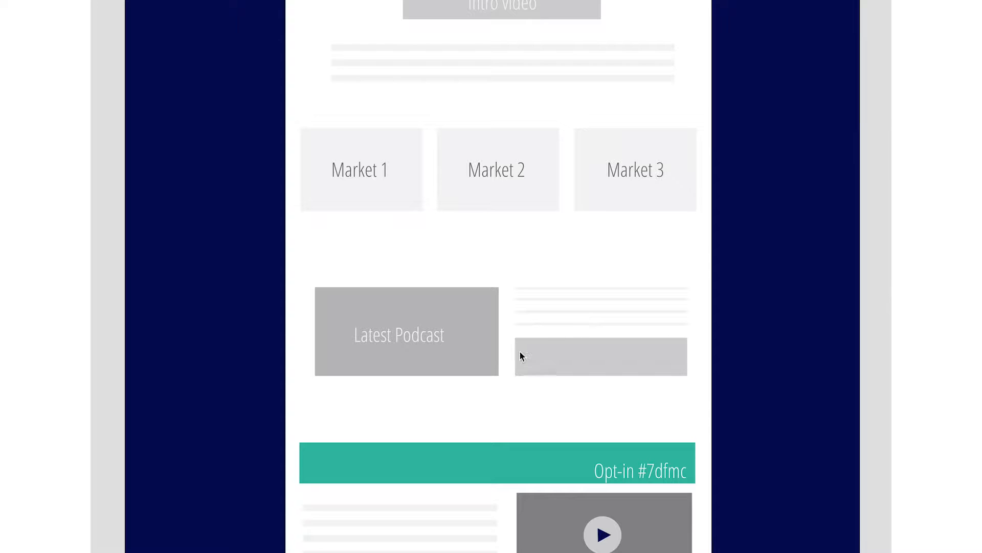
- Examine the sample website wireframe's sections from the market boxes to the footer menu and back up to the banner
scroll(581, 354, down, 3)
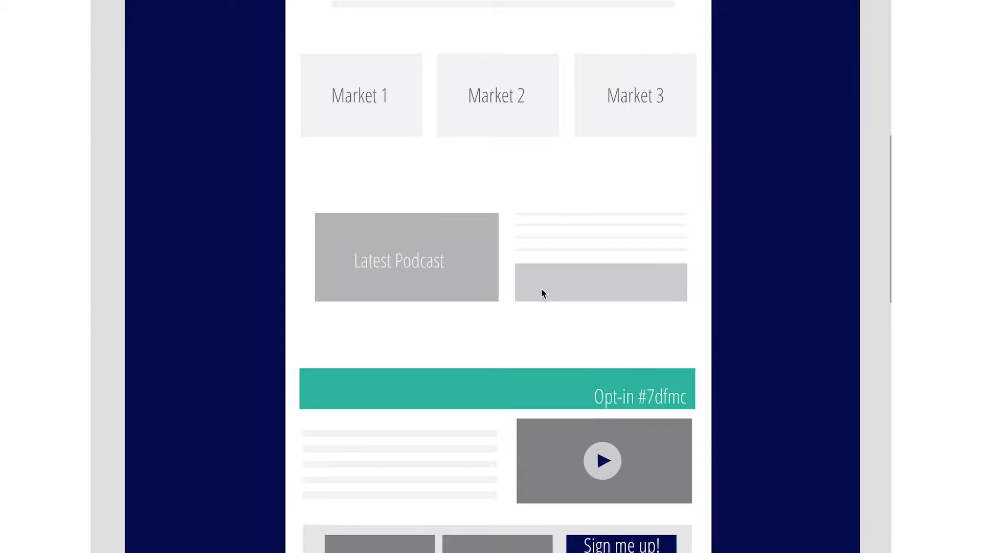
scroll(466, 338, down, 3)
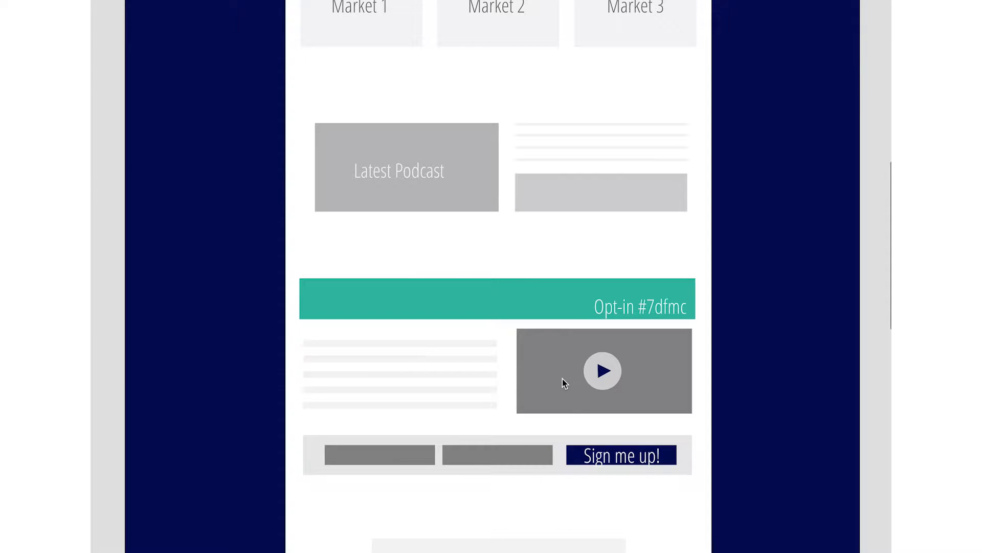
scroll(553, 463, down, 5)
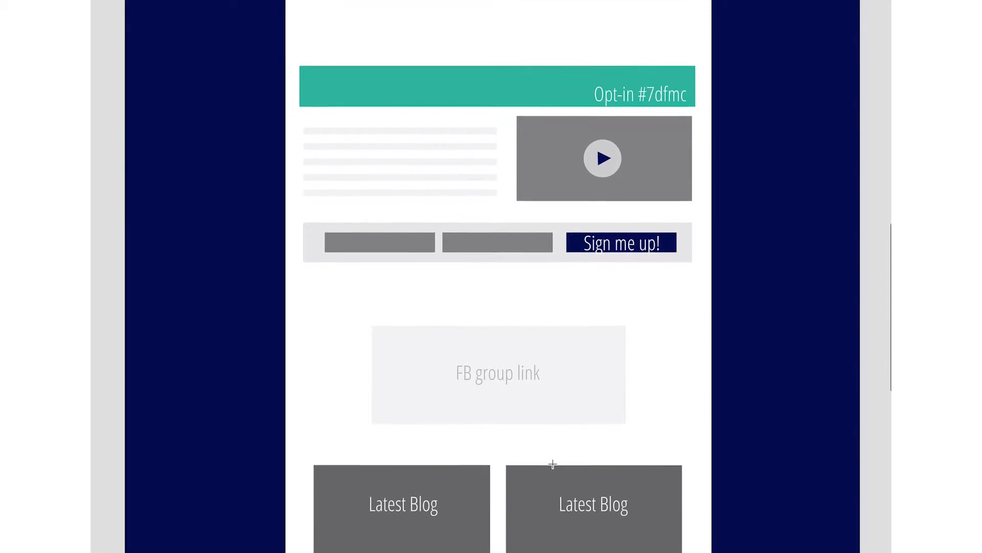
scroll(529, 299, down, 3)
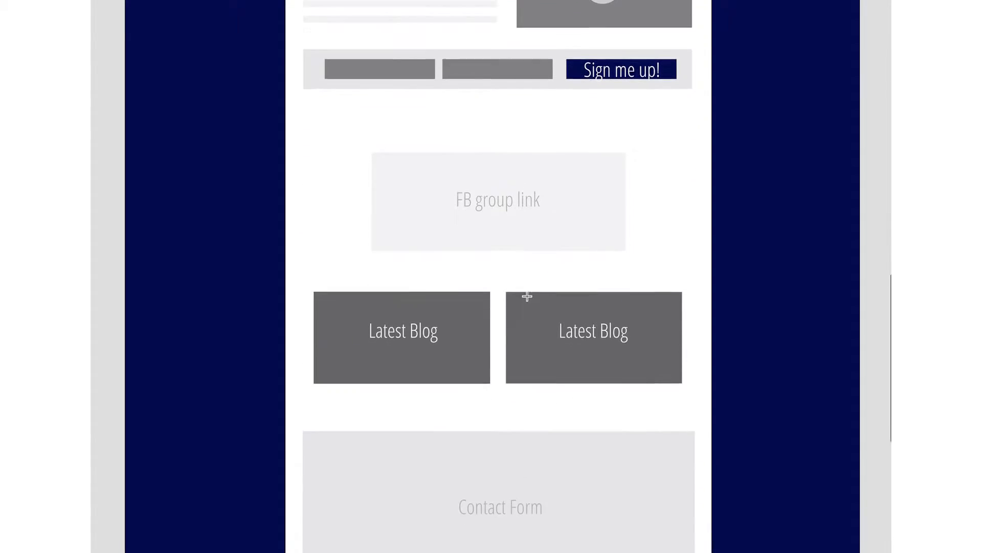
scroll(594, 306, down, 3)
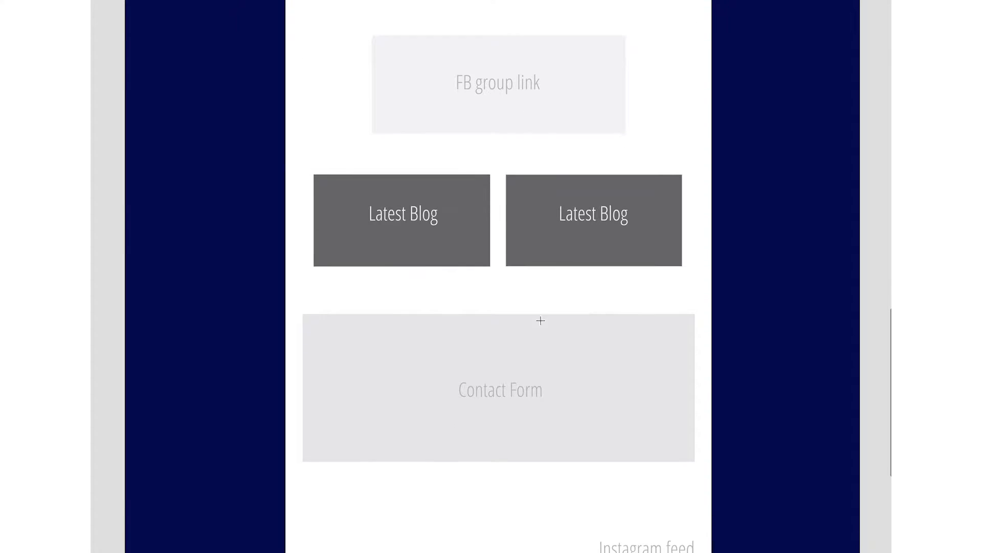
scroll(504, 399, down, 3)
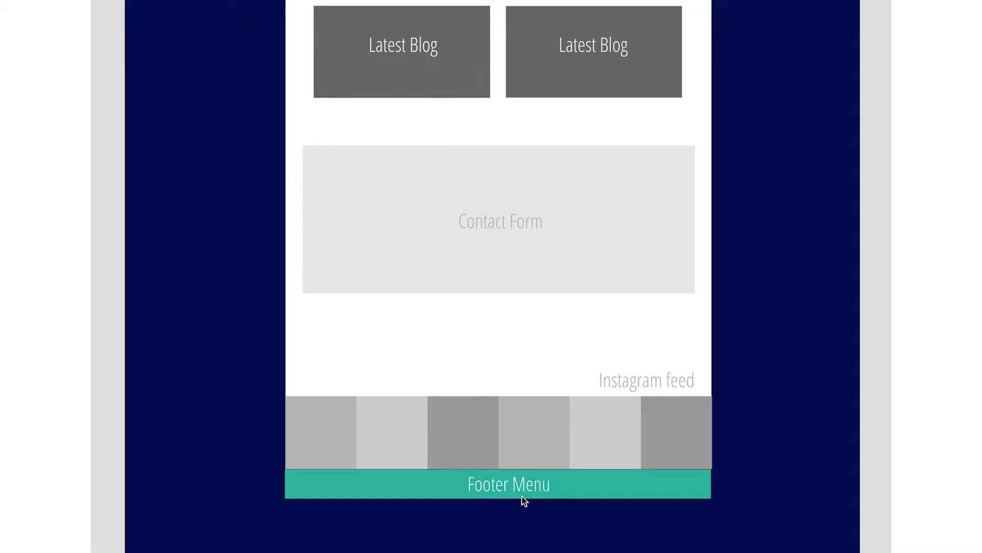
scroll(458, 323, up, 7)
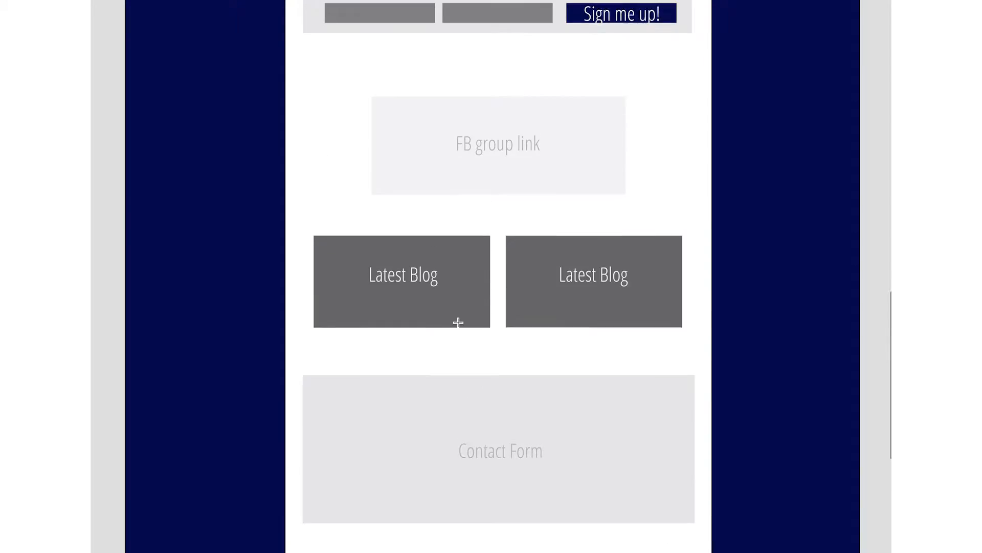
scroll(458, 322, up, 9)
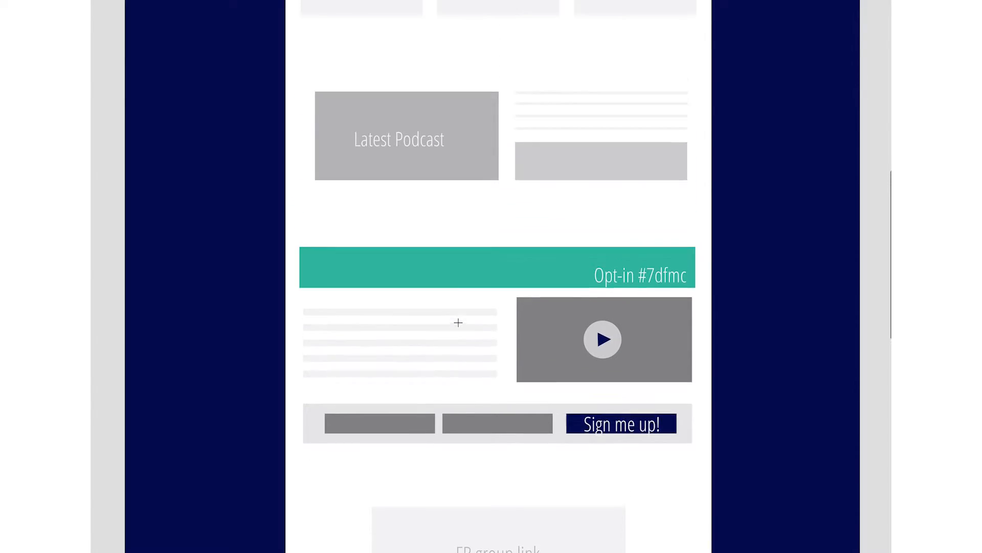
scroll(458, 323, up, 8)
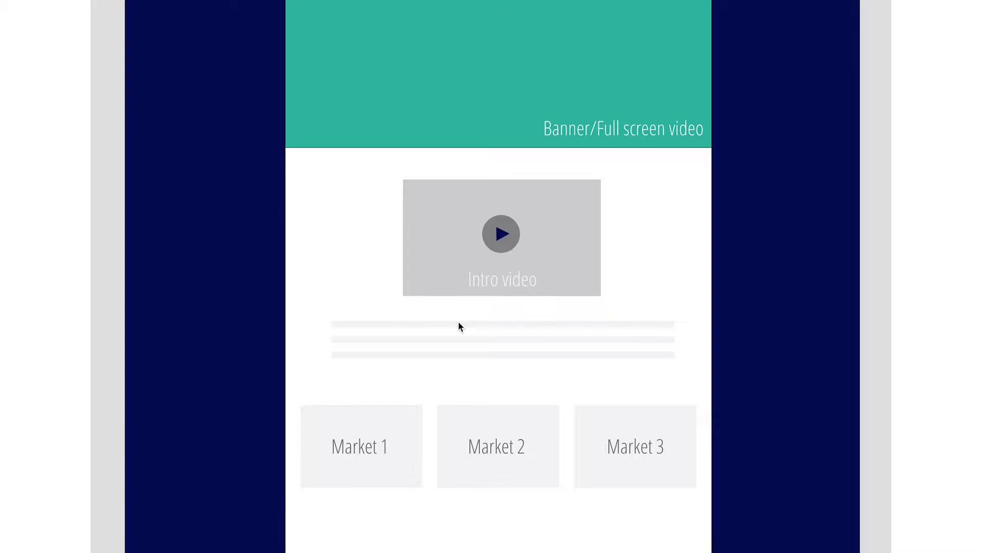
scroll(458, 322, up, 1)
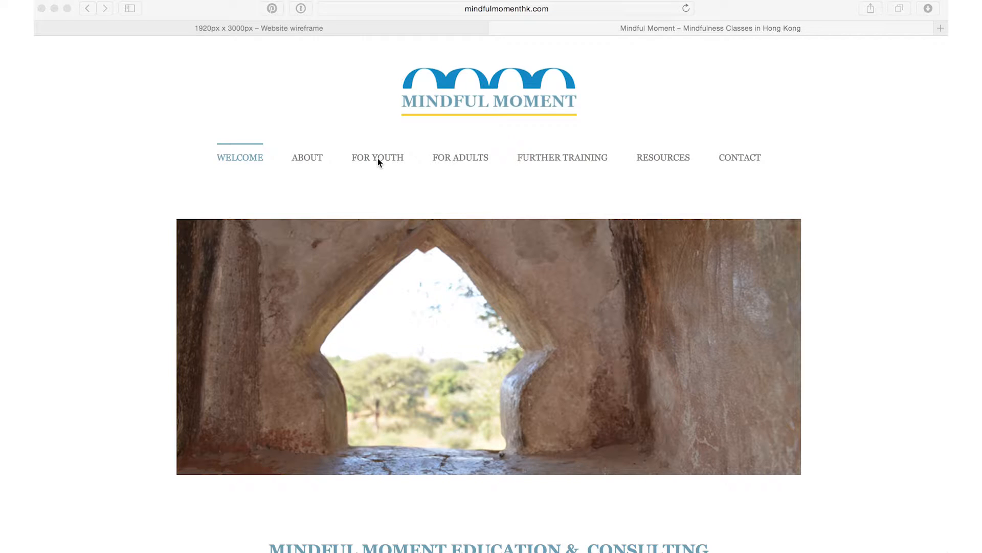
- Examine the Mindful Moment home page's banner image, heading, mission statement and call-to-action for upcoming classes and workshops
click(377, 182)
scroll(577, 215, down, 5)
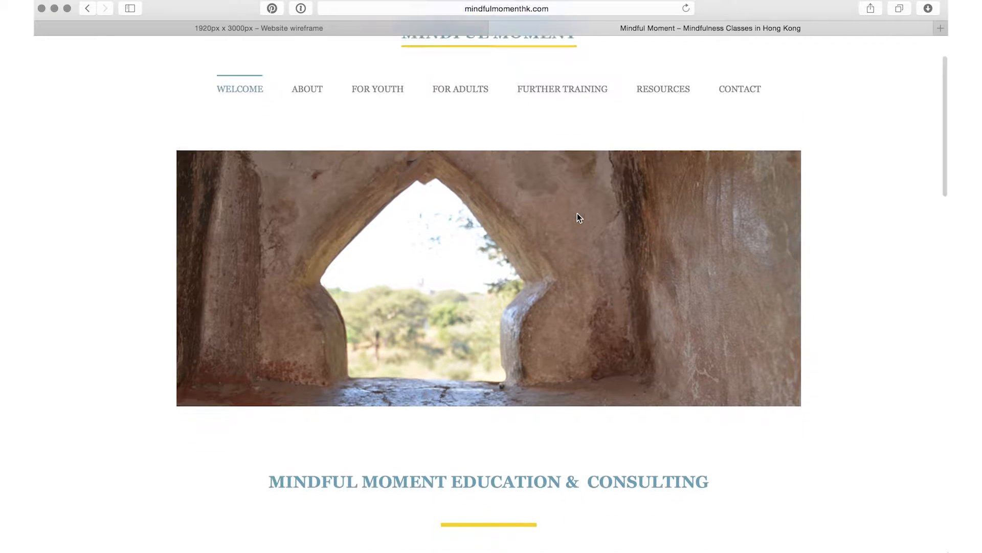
scroll(613, 269, down, 4)
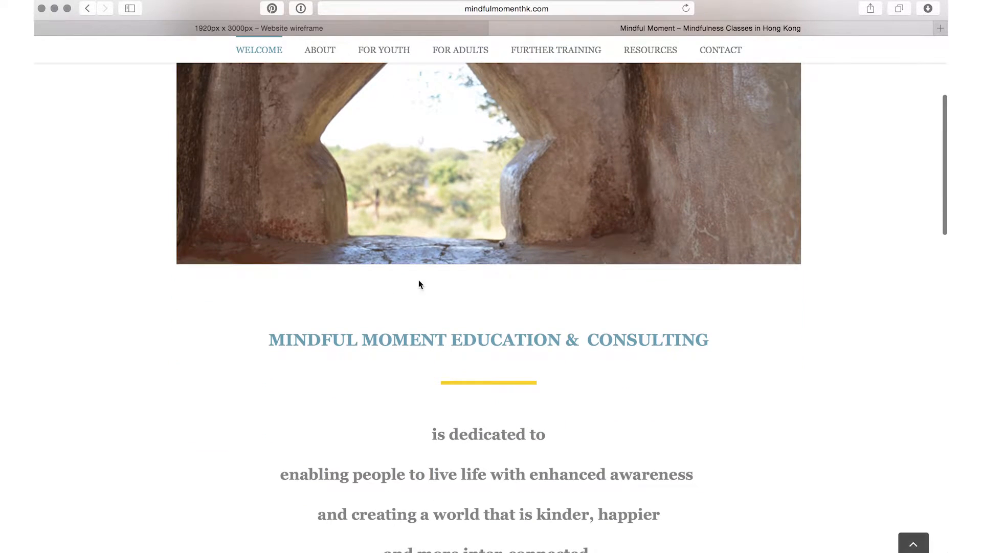
drag(270, 340, 610, 342)
scroll(620, 346, down, 4)
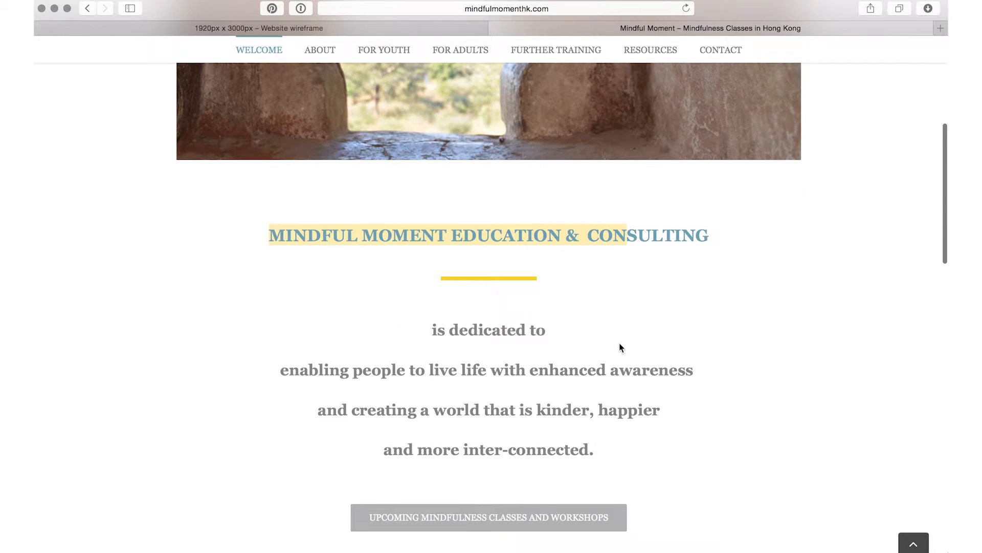
drag(430, 329, 591, 453)
scroll(590, 453, down, 4)
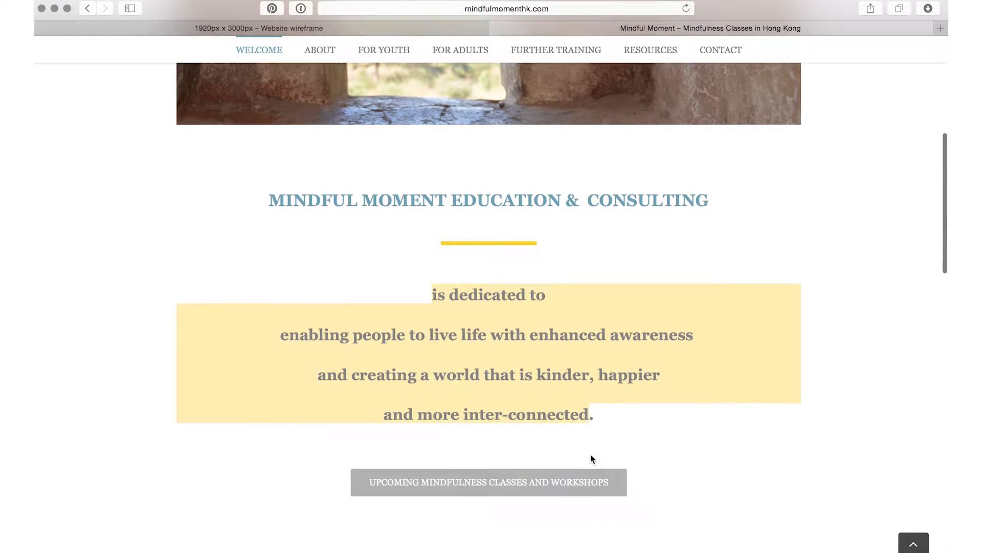
click(566, 434)
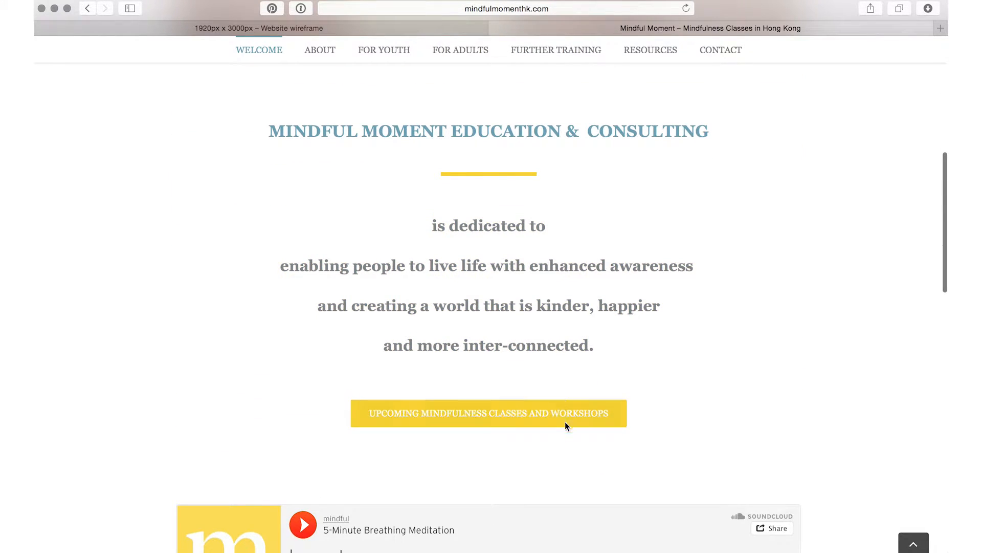
- Review the home page's audio player, three circular image links, email sign-up form and footer menu, and return to the page header
scroll(567, 464, down, 6)
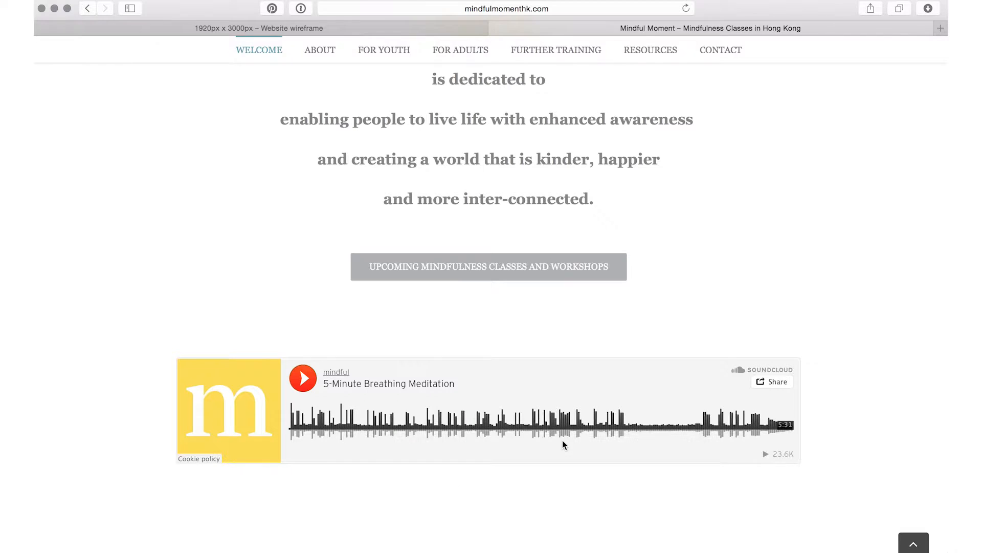
scroll(563, 443, down, 5)
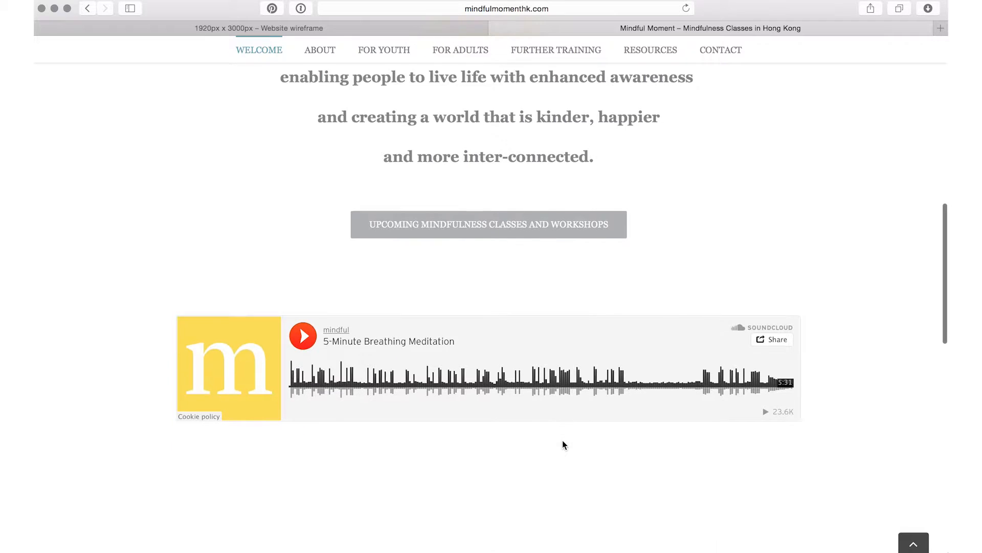
scroll(563, 440, down, 5)
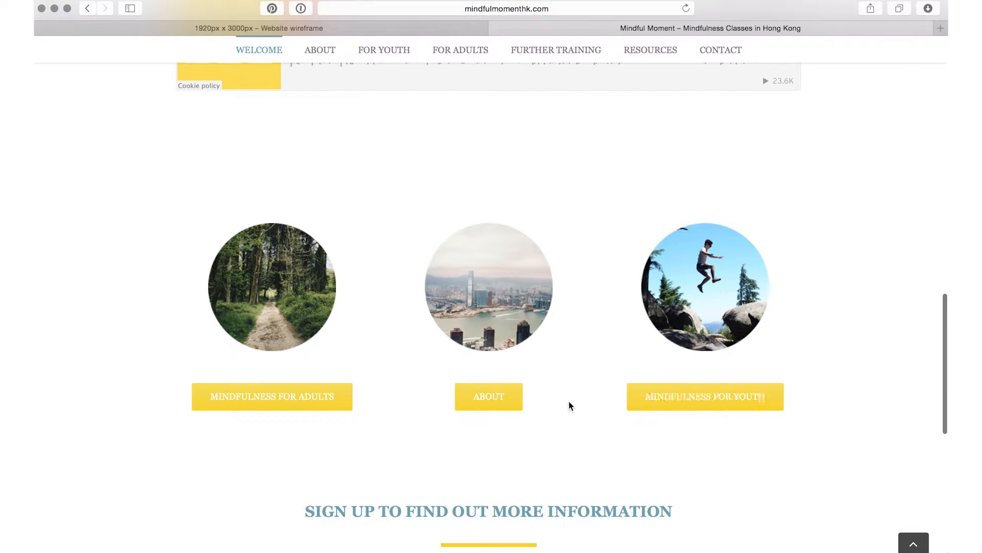
scroll(569, 405, down, 1)
scroll(569, 406, down, 5)
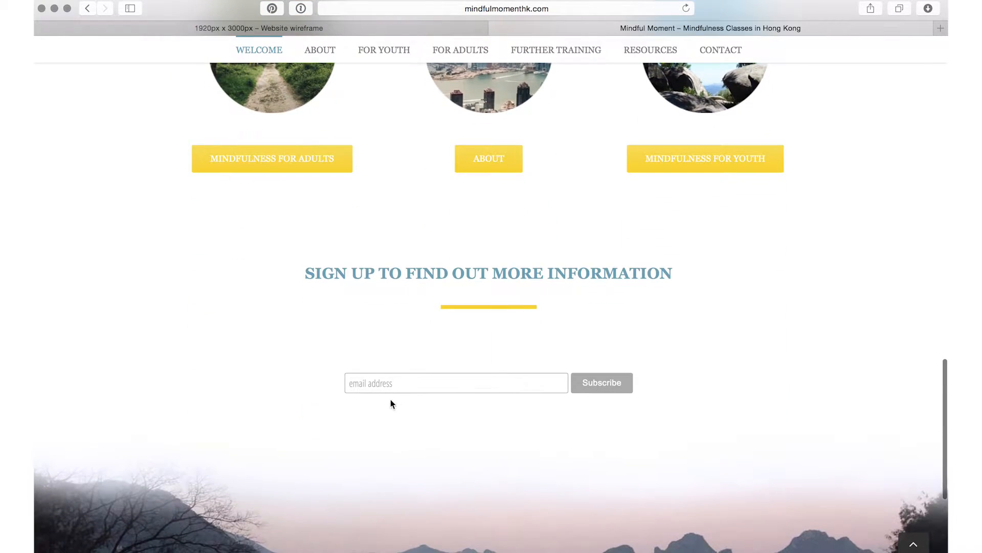
click(400, 389)
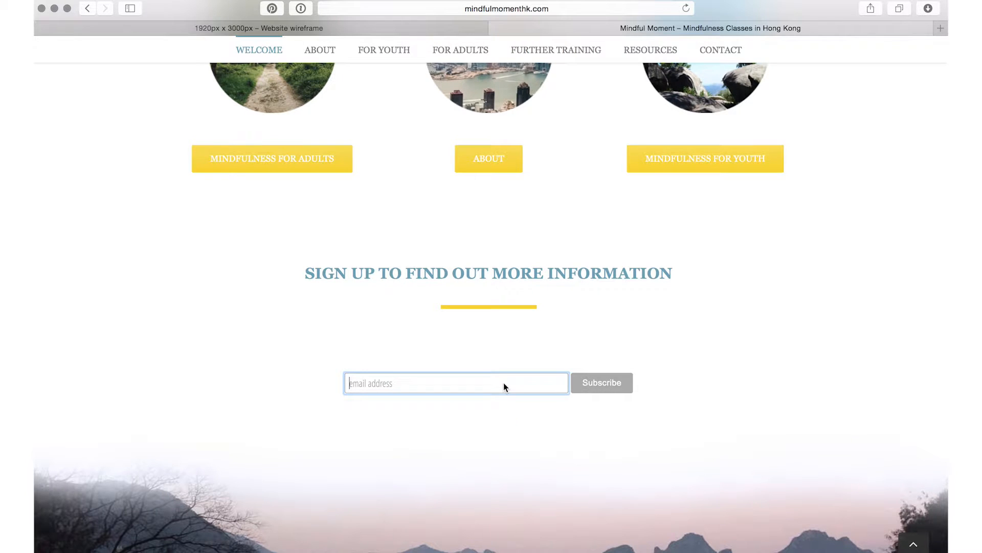
scroll(503, 388, down, 4)
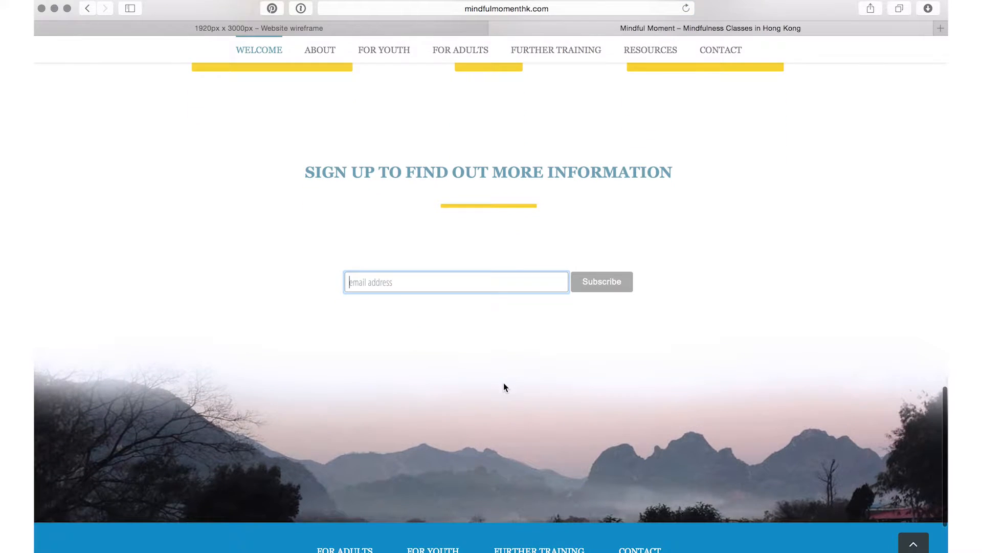
scroll(504, 387, down, 1)
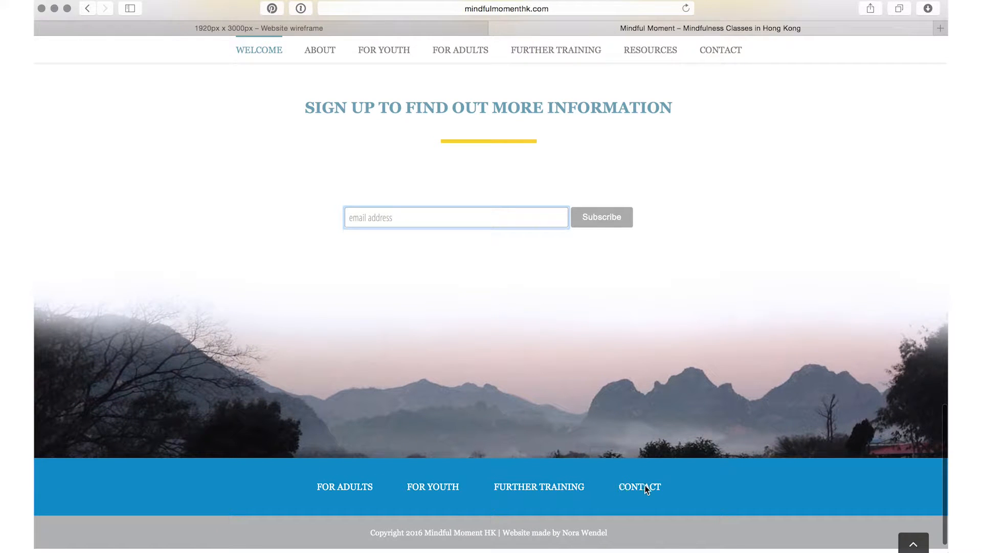
scroll(597, 321, up, 1)
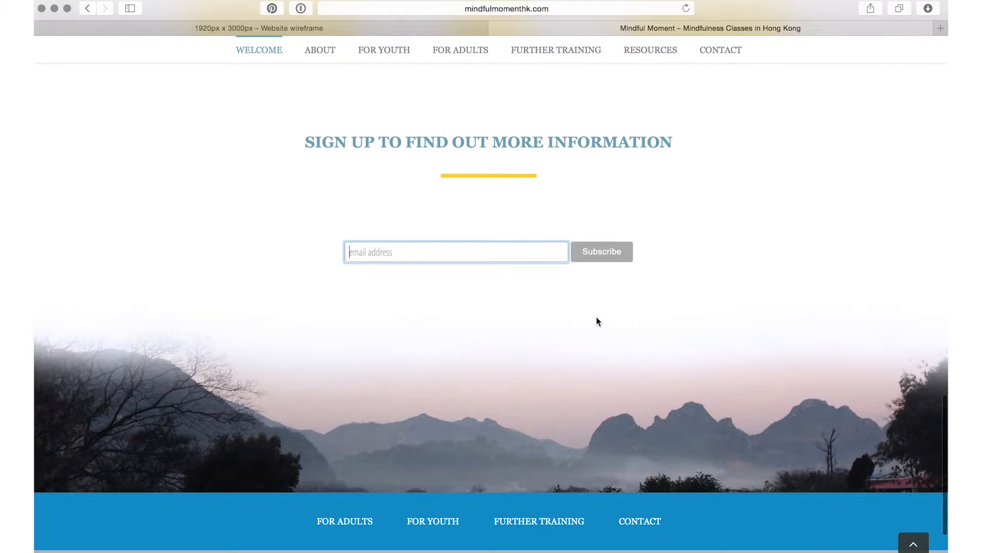
scroll(597, 321, up, 2)
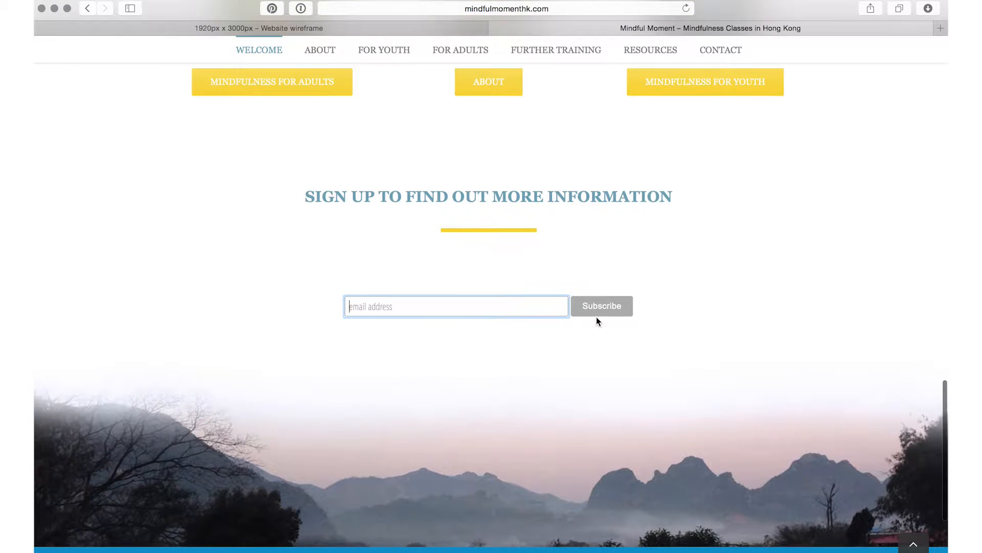
scroll(591, 243, up, 4)
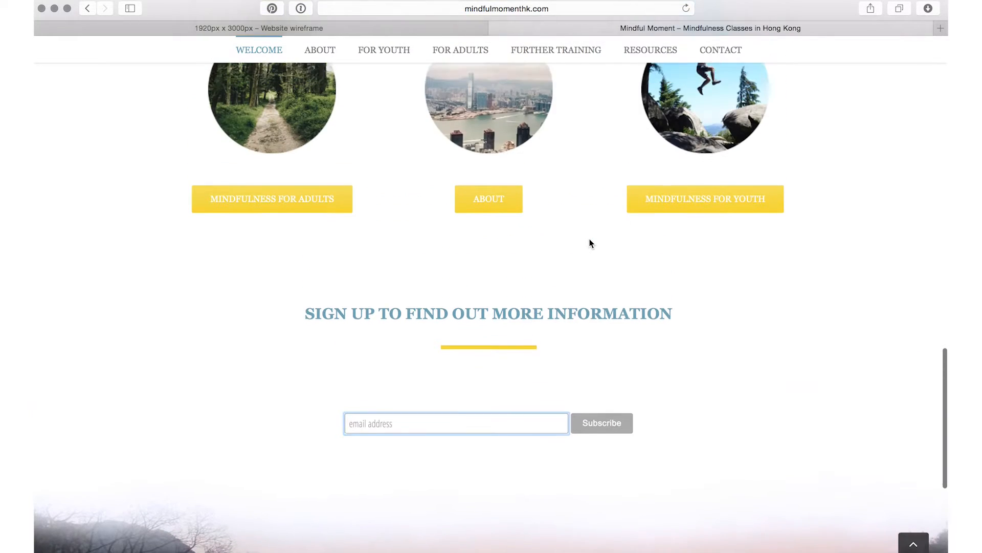
scroll(591, 244, up, 3)
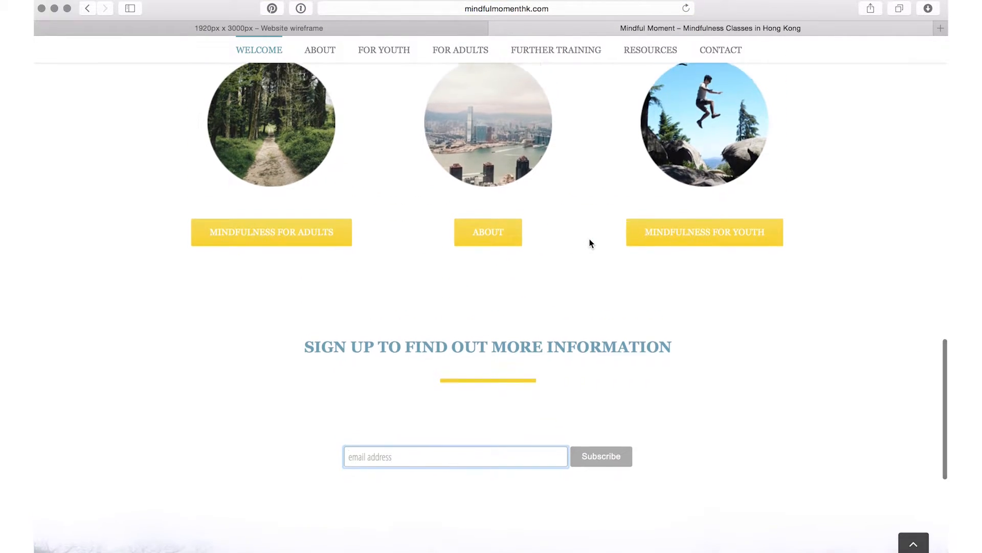
scroll(590, 244, up, 10)
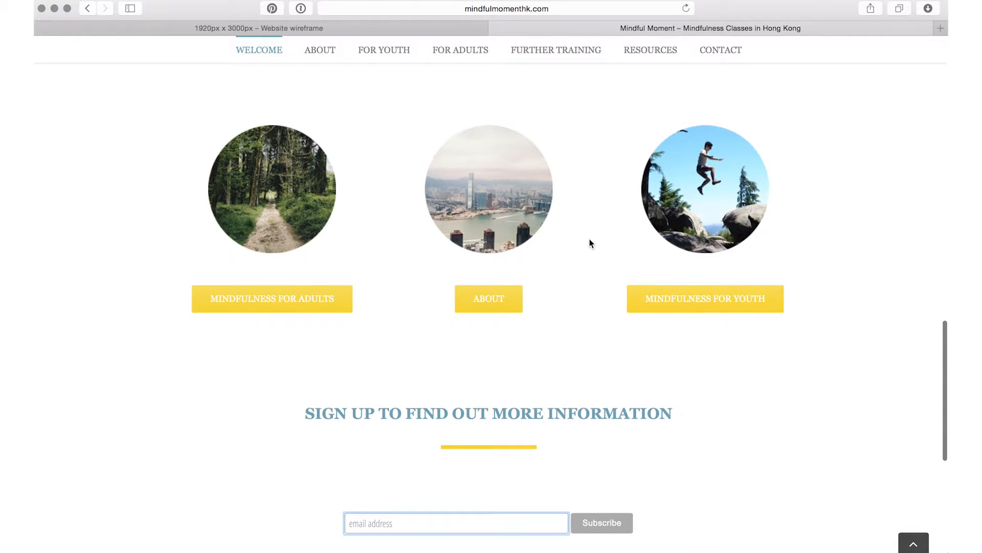
scroll(590, 244, up, 15)
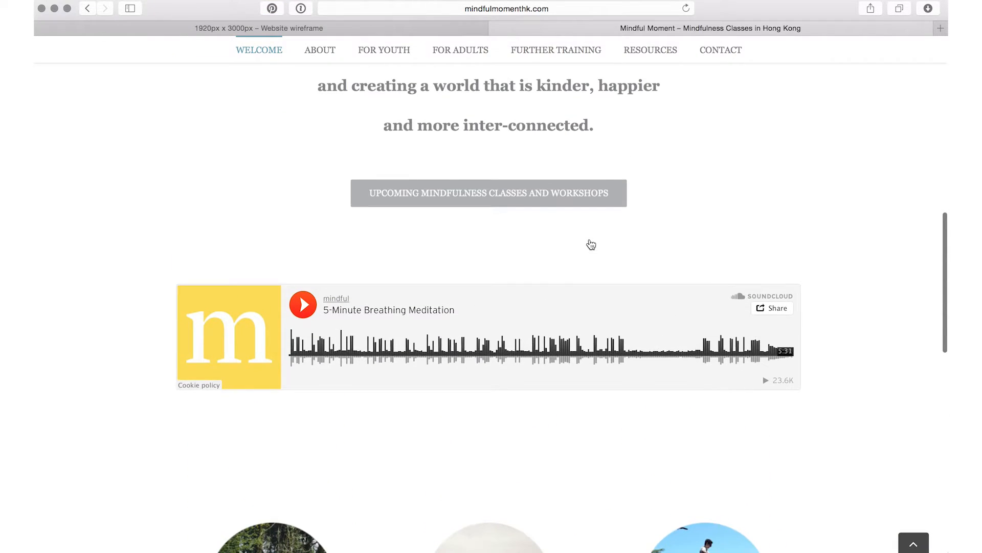
scroll(590, 244, up, 8)
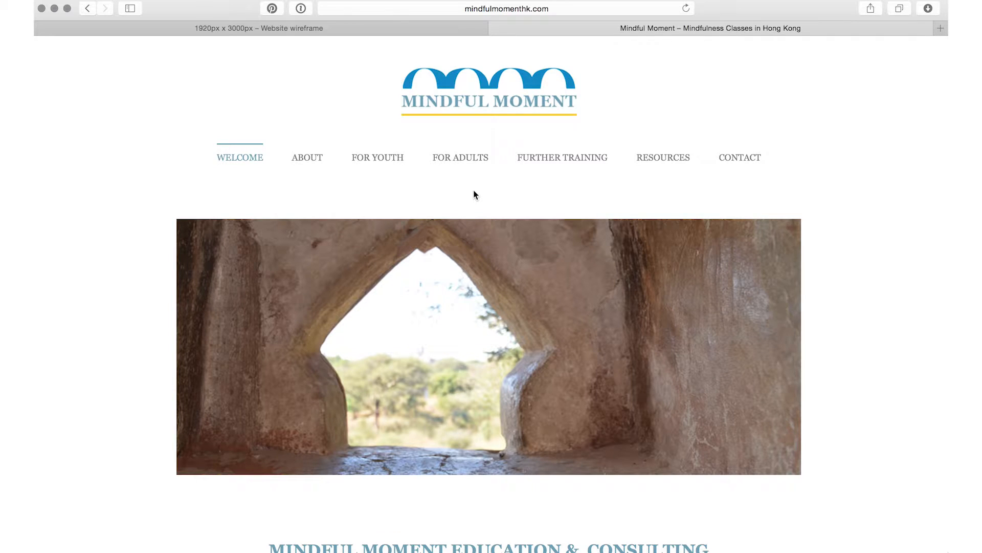
- In the Canva website wireframe, add a square shape and resize it into a full-width banner block at the page's upper edge
click(349, 26)
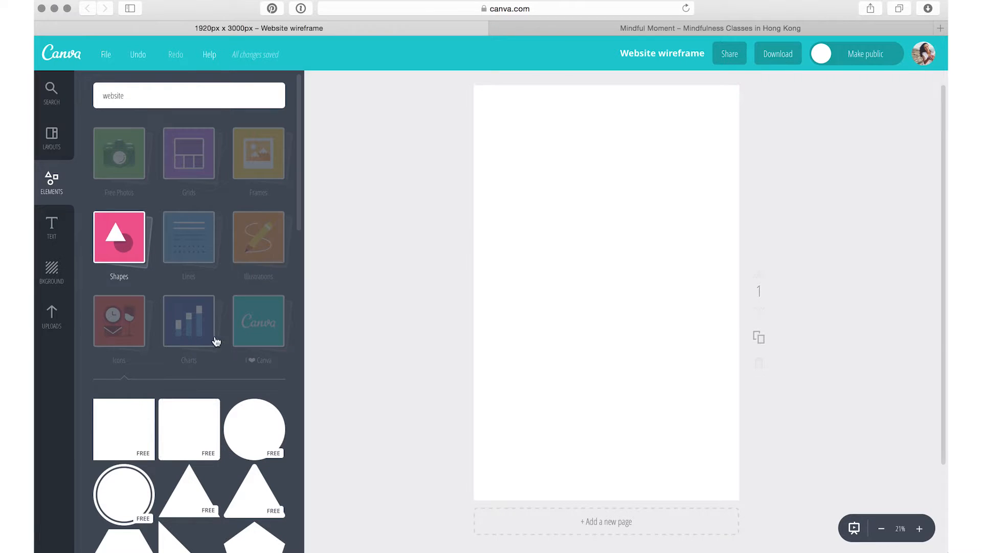
click(138, 416)
drag(601, 237, 594, 157)
click(626, 310)
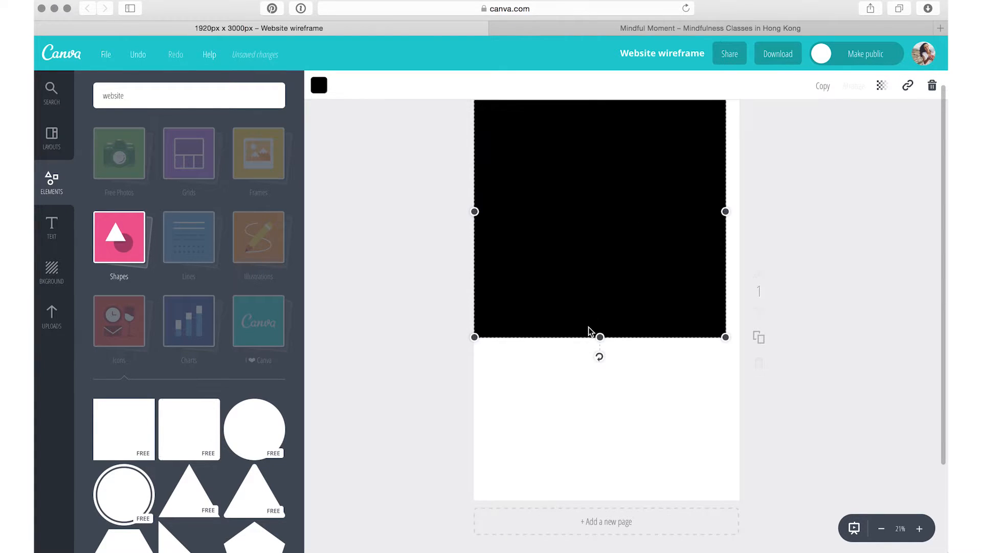
drag(599, 337, 600, 197)
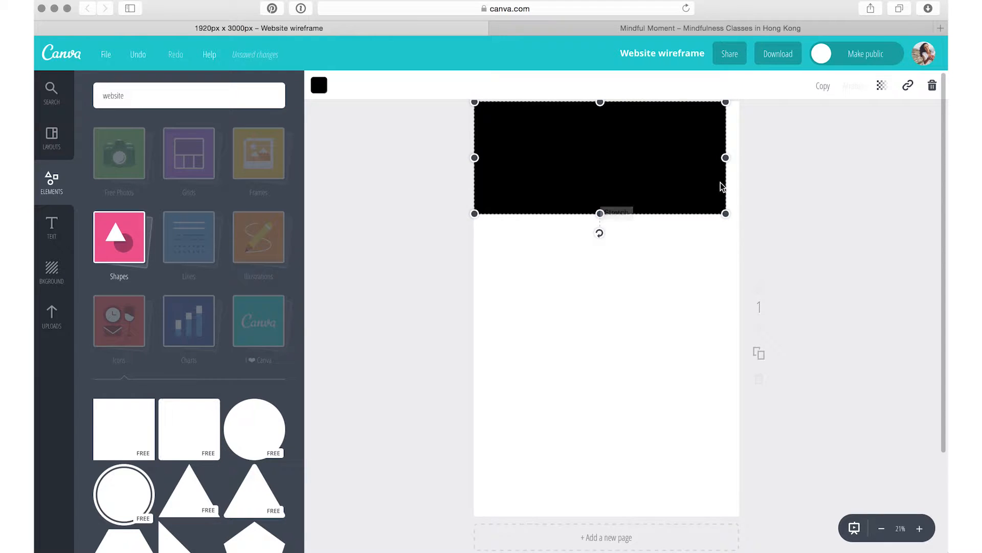
drag(726, 158, 742, 158)
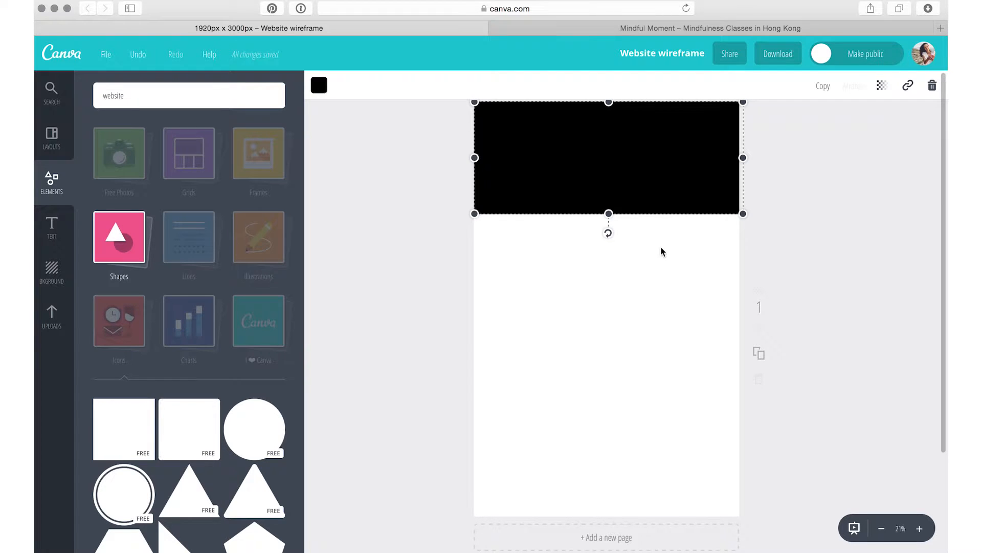
- Add another square shape, shrink it to a small rectangle and place it near the page's left edge, below the middle
click(122, 428)
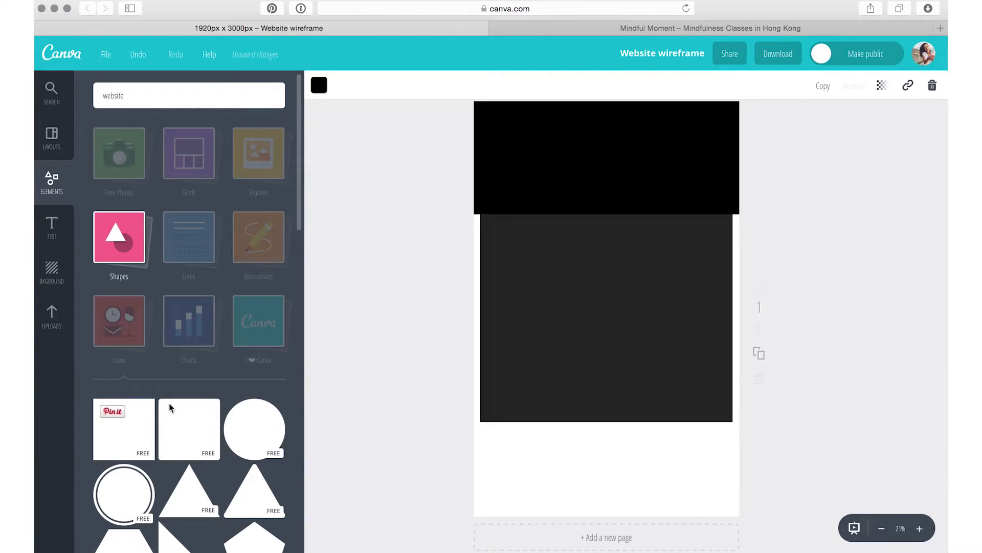
drag(588, 233, 587, 279)
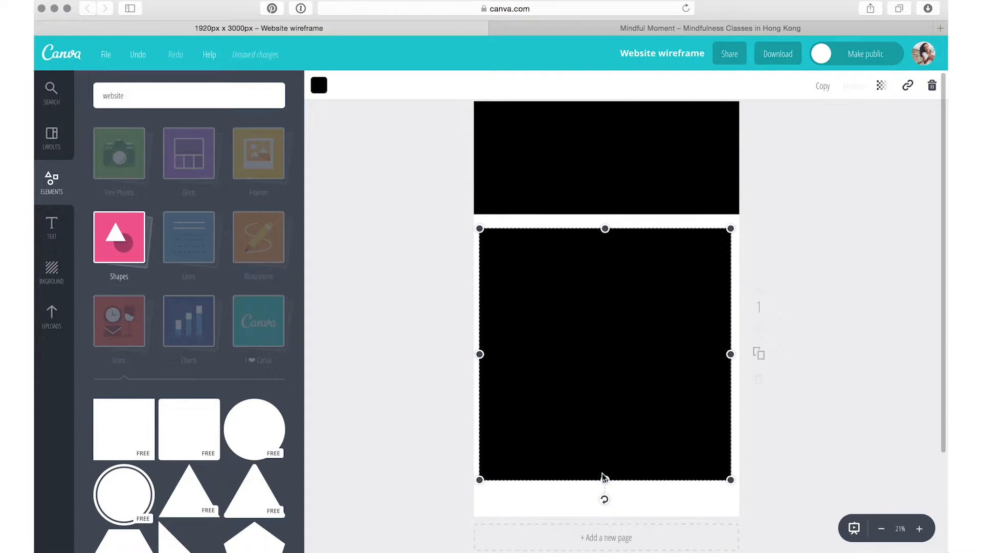
drag(605, 478, 601, 268)
drag(479, 248, 531, 249)
drag(680, 252, 537, 364)
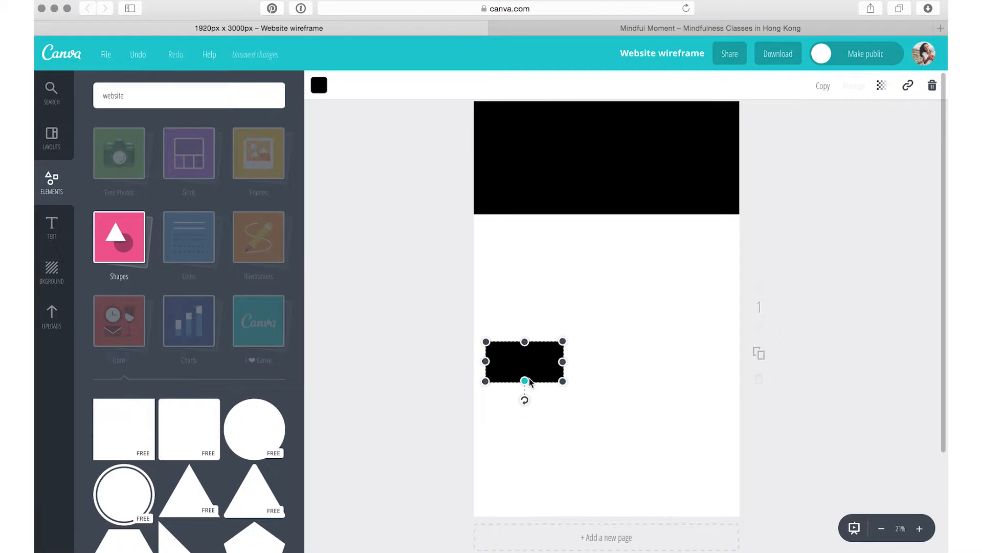
- Duplicate the small rectangle twice and align the copies beside it as an evenly spaced row of three boxes
click(822, 87)
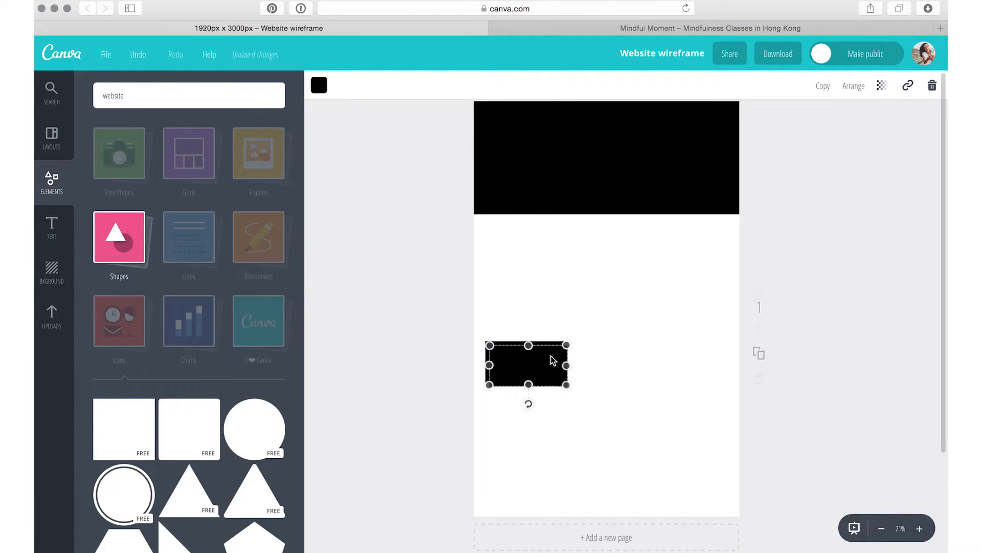
drag(554, 360, 701, 361)
click(822, 87)
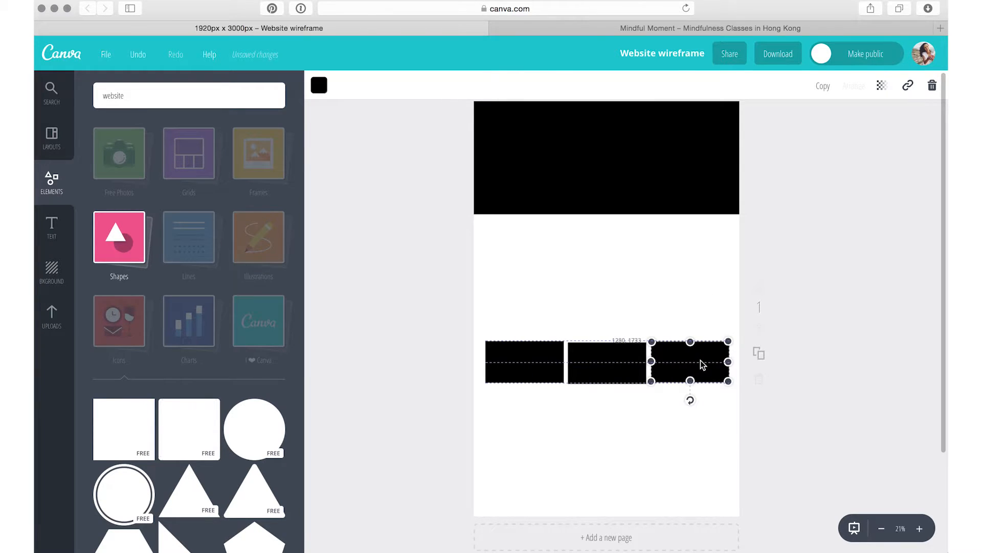
click(623, 359)
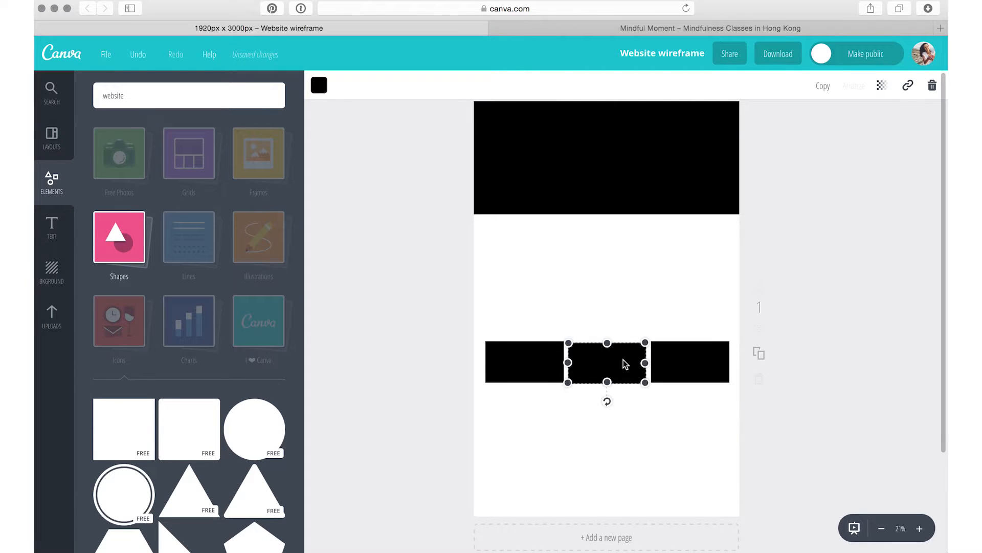
drag(623, 360, 622, 358)
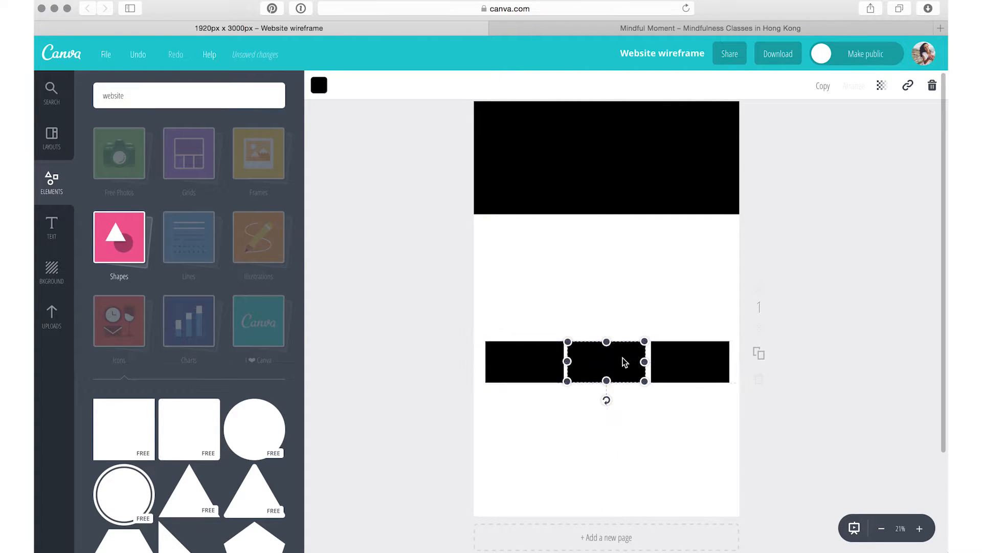
click(575, 401)
click(597, 364)
click(613, 197)
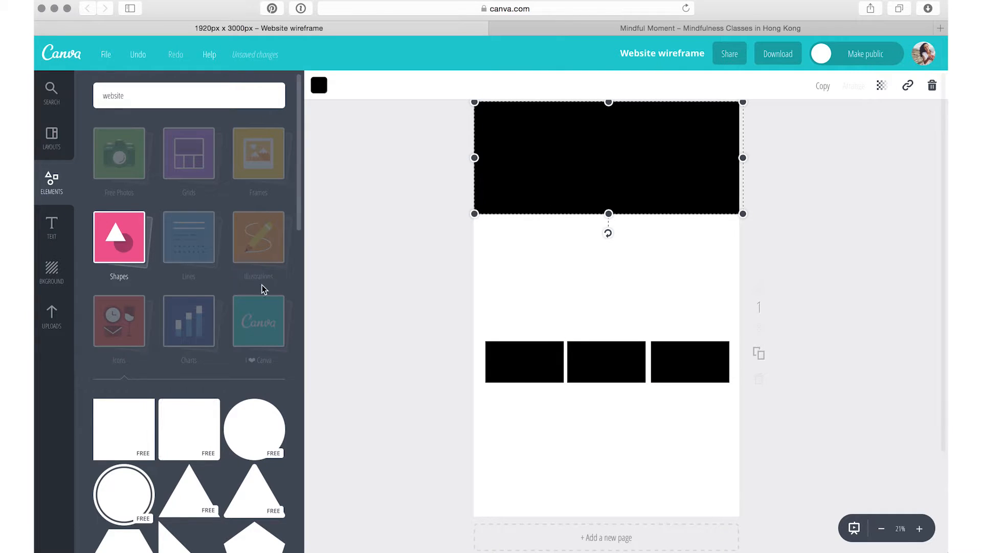
- Add a heading reading "HELLO GODDESS" centred just below the banner block
click(51, 226)
click(177, 168)
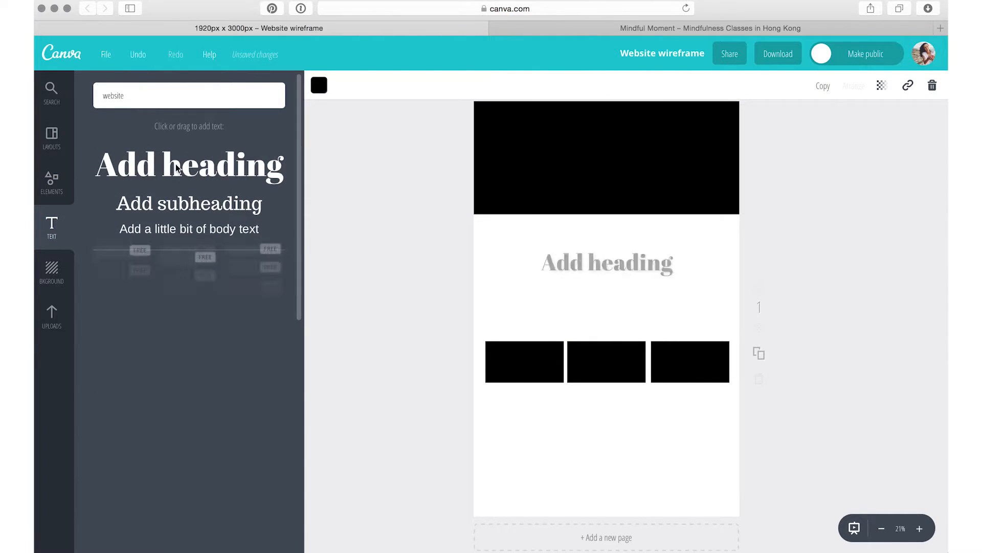
drag(609, 325, 609, 234)
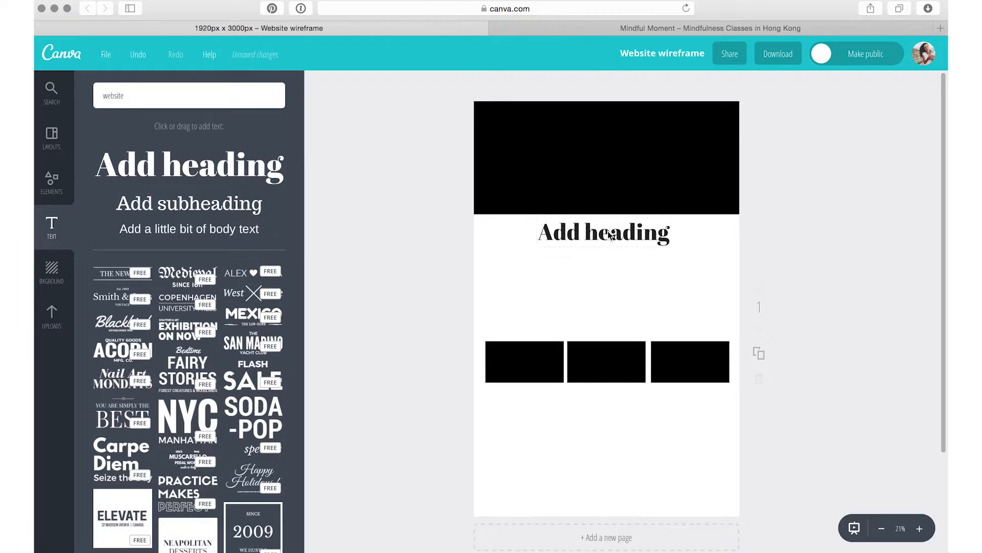
click(609, 235)
text(H)
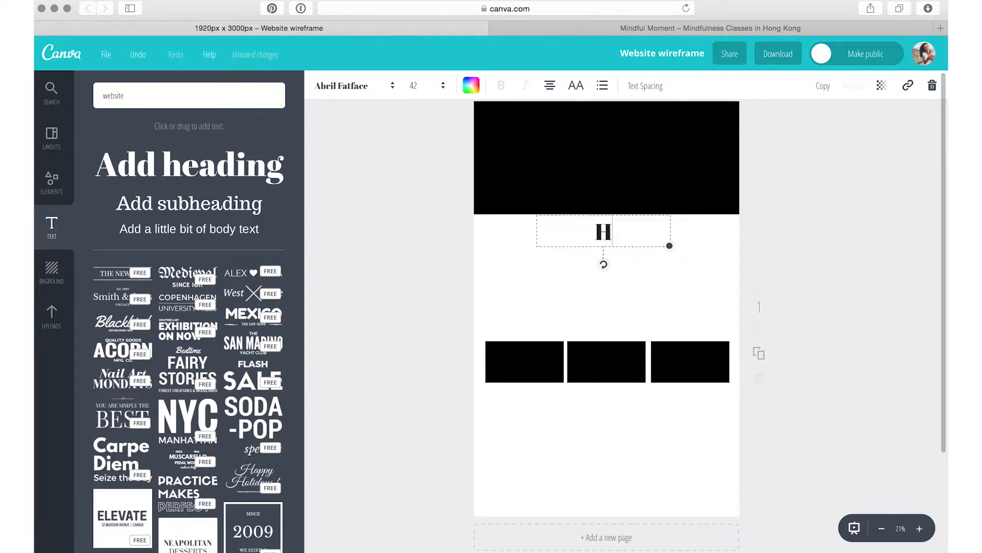
text(ELLO GODDESS)
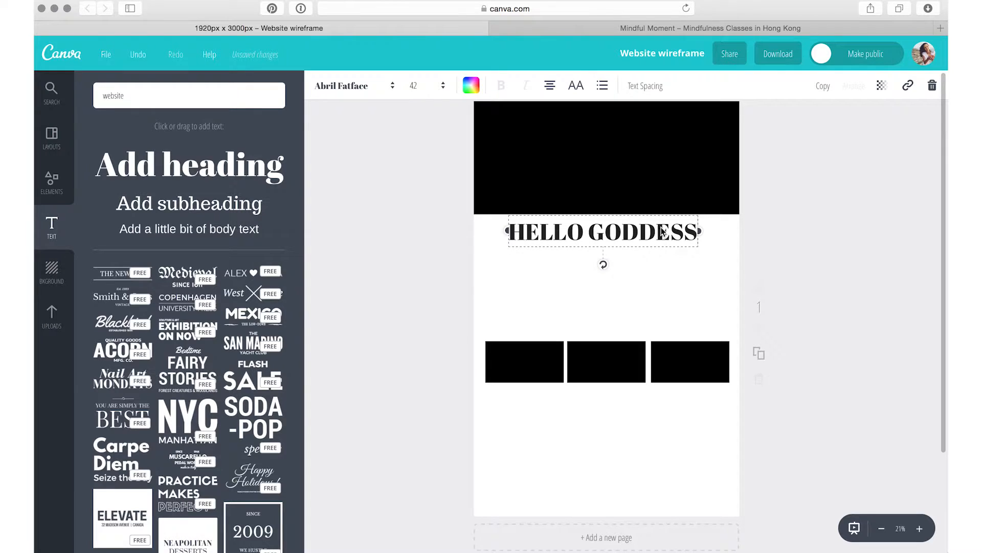
- Turn on uppercase for the HELLO GODDESS heading and set its font size to 24
key(super+a)
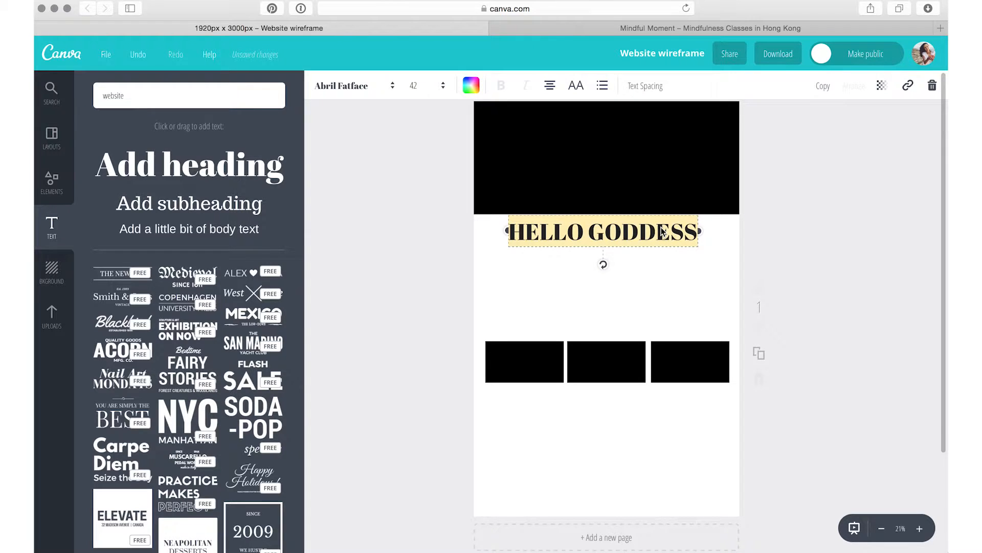
click(576, 85)
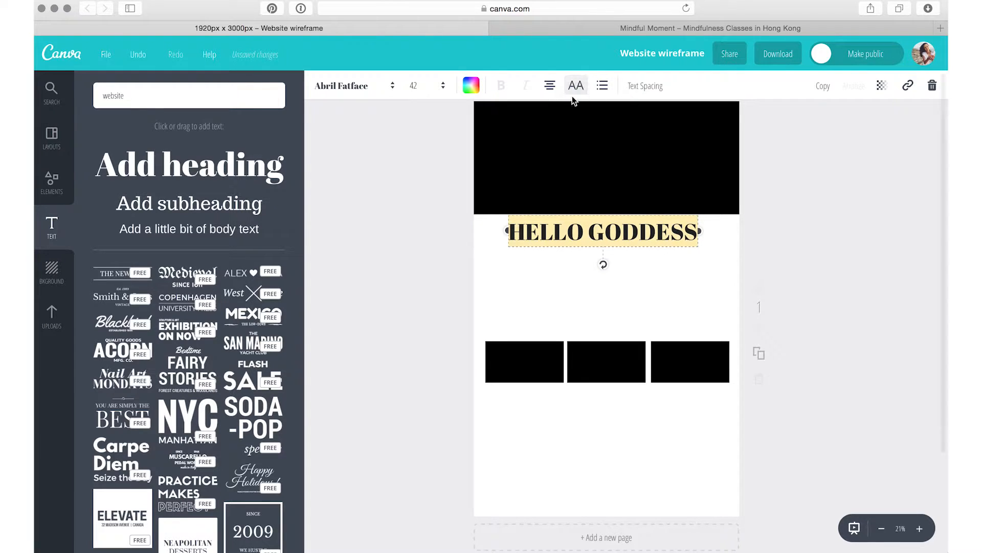
click(426, 85)
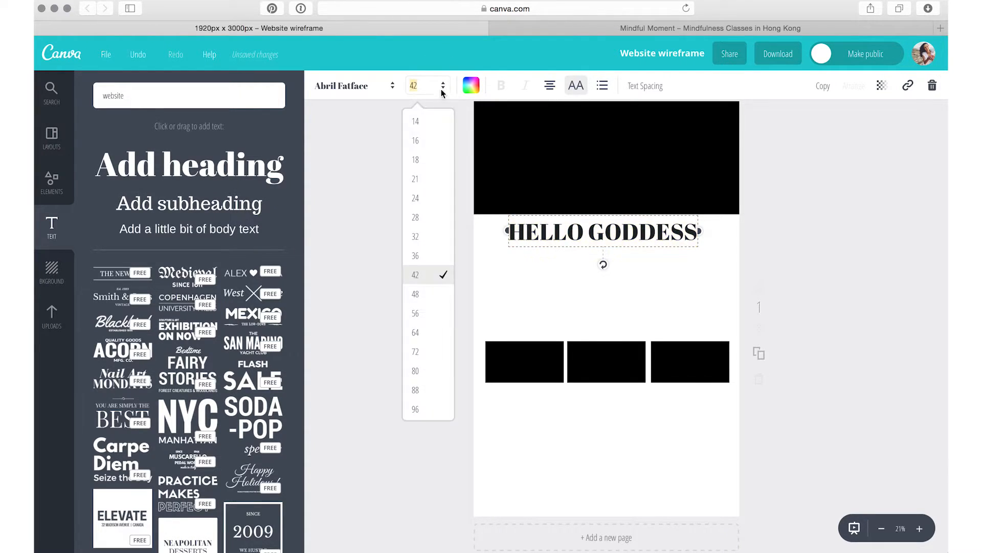
click(422, 199)
drag(622, 224, 631, 230)
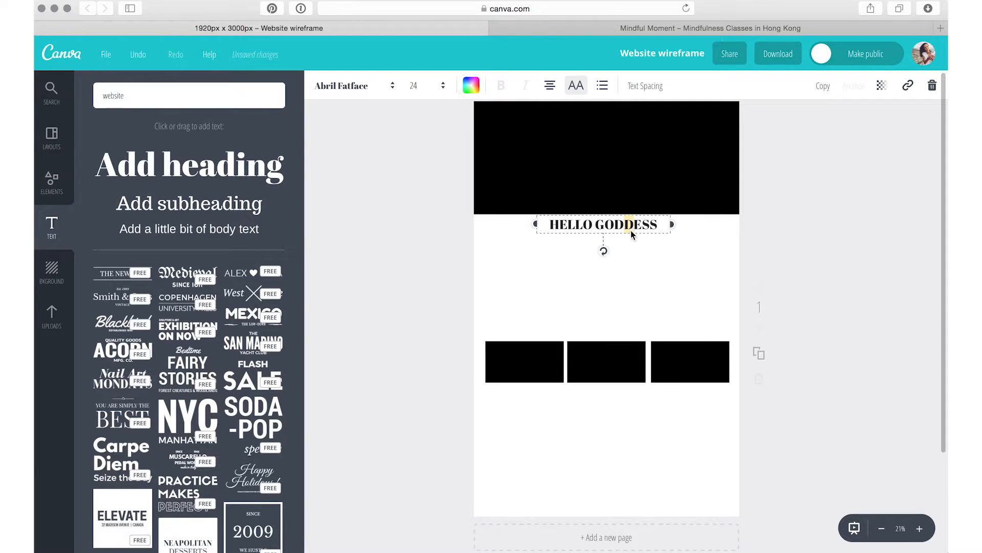
- Colour the HELLO GODDESS heading turquoise and move it slightly lower, centred beneath the banner
triple_click(614, 220)
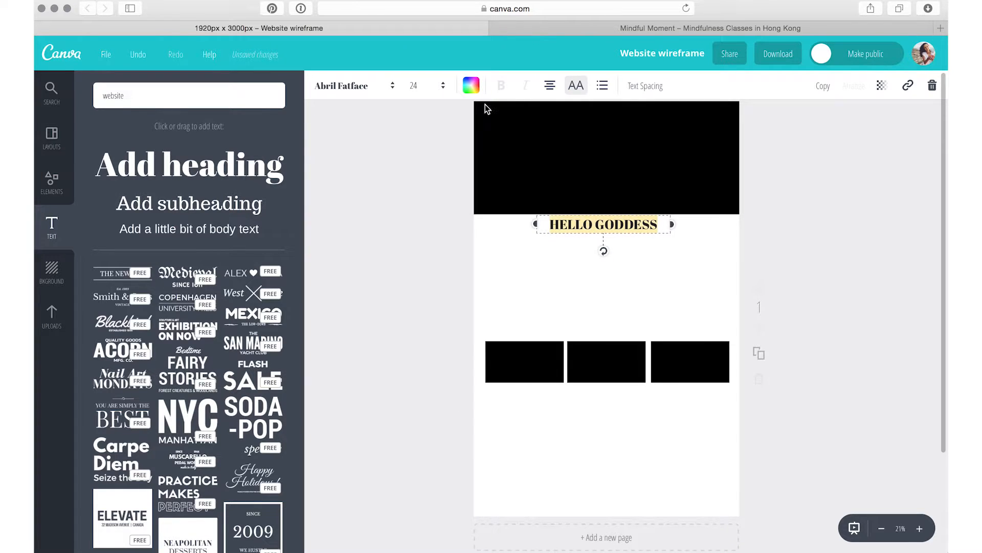
click(471, 85)
click(421, 216)
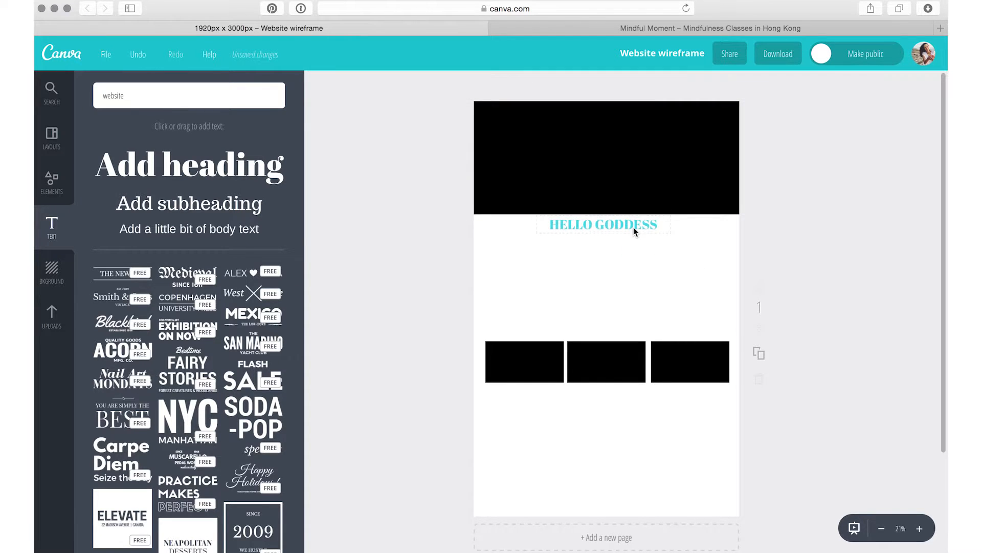
drag(634, 227, 637, 236)
- Fill the full-width banner block with the default palette's turquoise
click(637, 175)
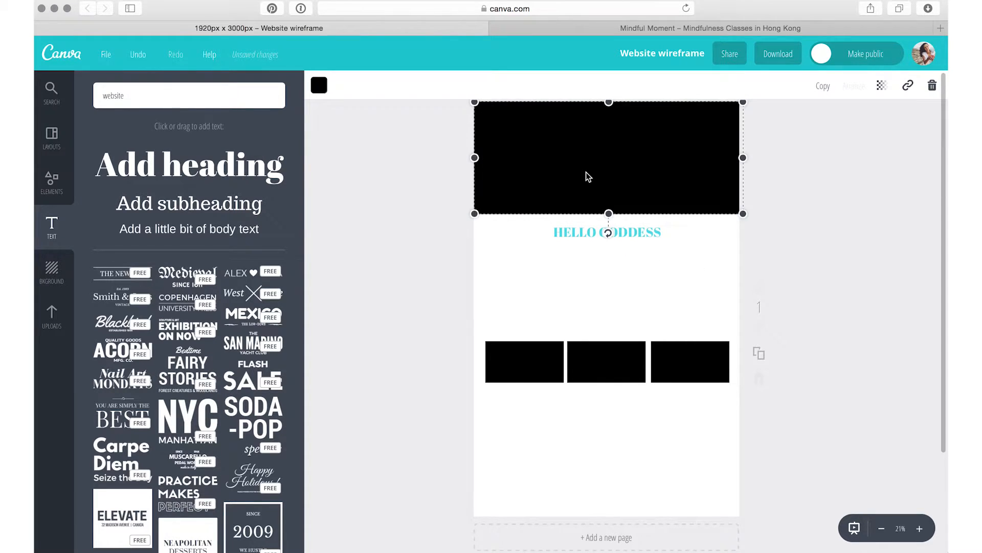
click(319, 85)
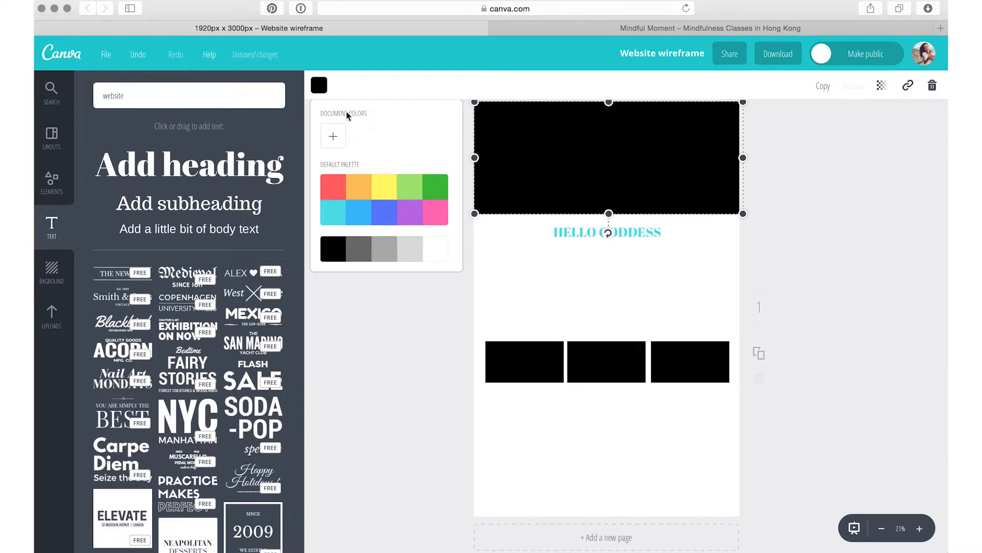
click(335, 214)
click(442, 325)
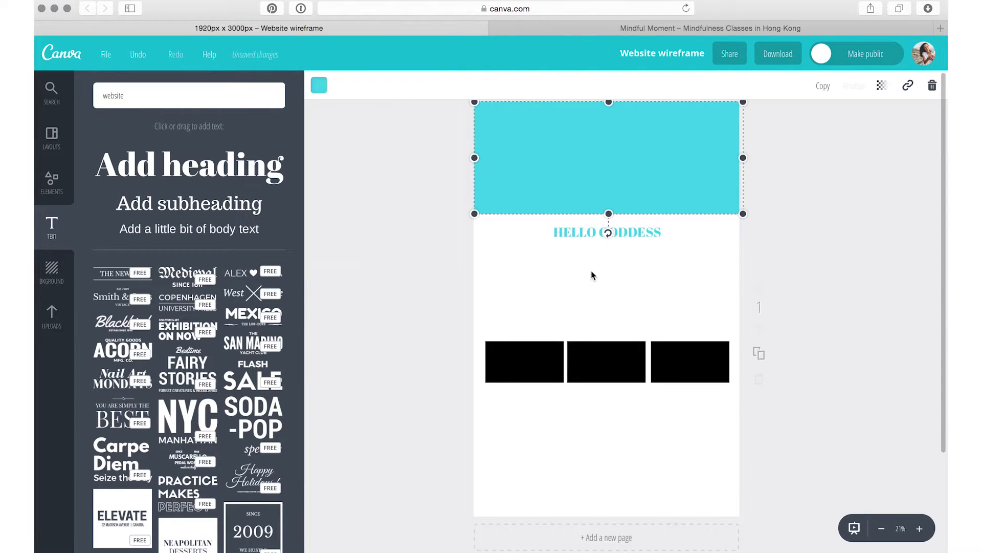
click(591, 267)
- Add body text reading "helping you in your biz" directly beneath the HELLO GODDESS heading
click(206, 229)
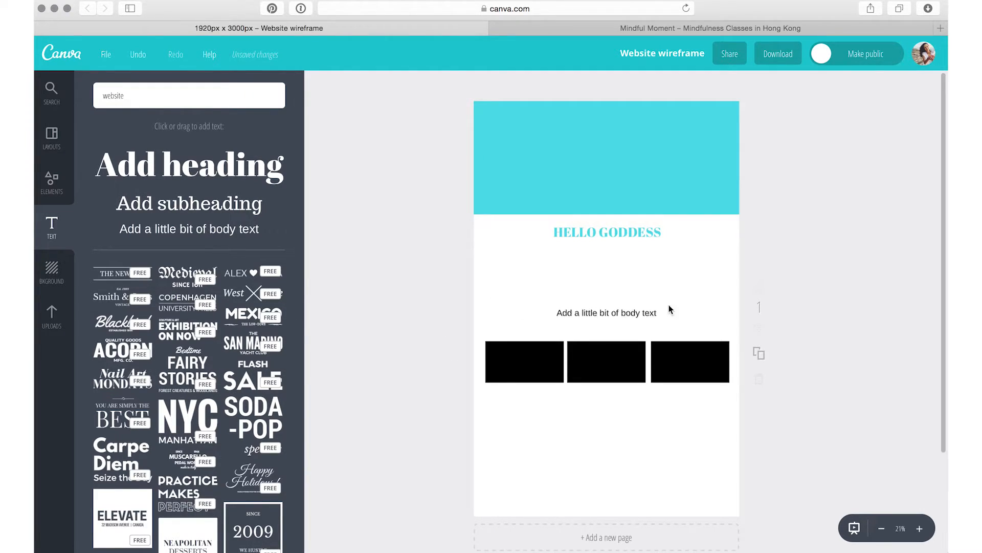
drag(618, 313, 618, 250)
click(619, 249)
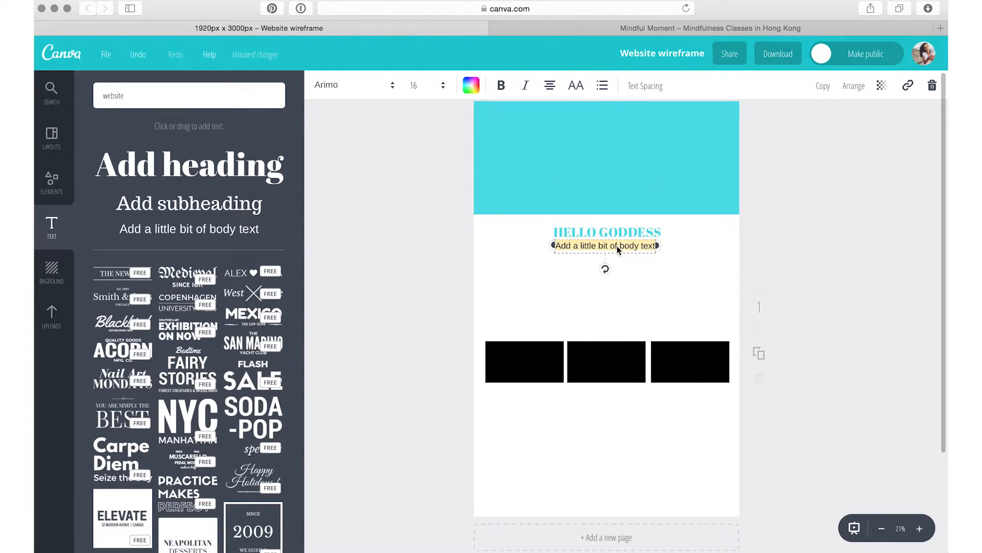
text(helping you in)
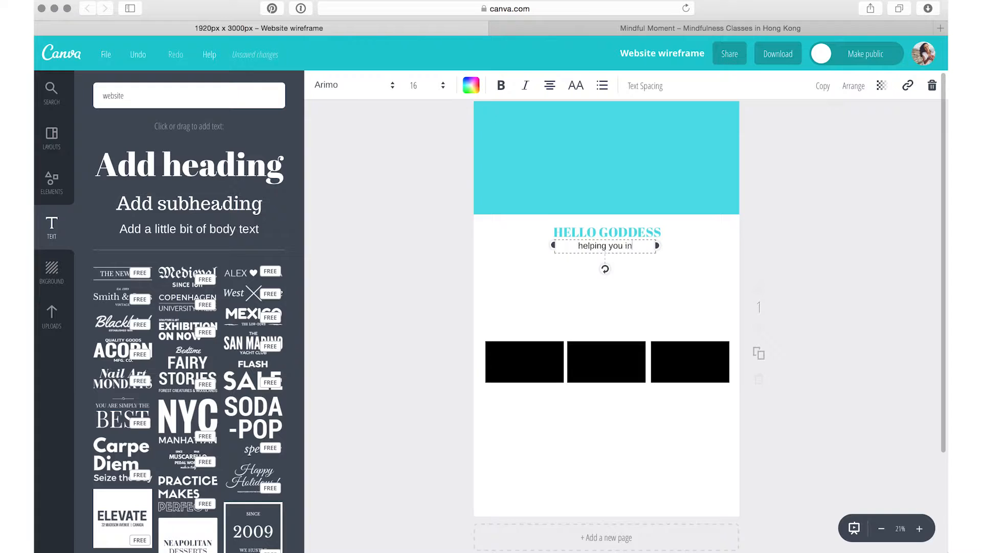
text( your biz)
- Set the "helping you in your biz" text to font size 18 and colour it medium grey
click(419, 88)
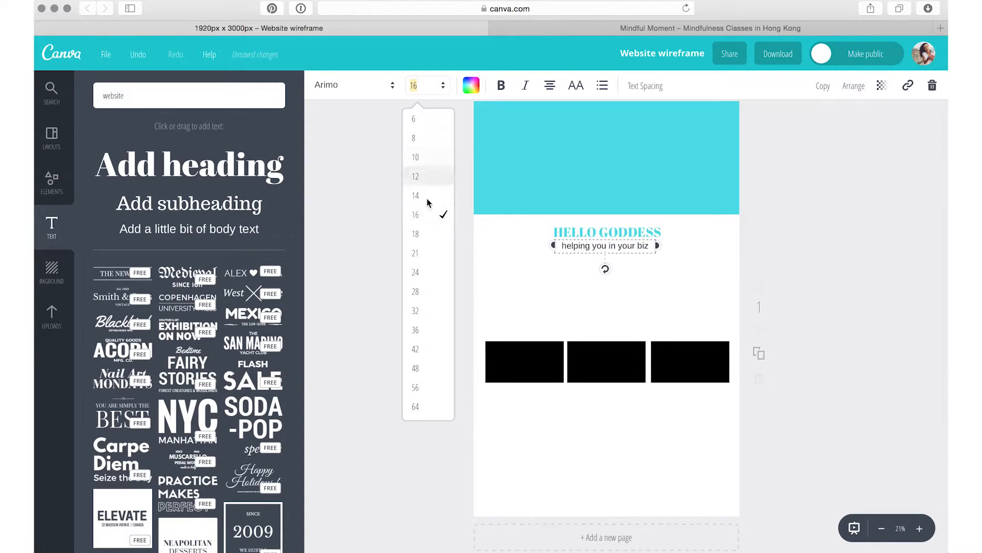
click(427, 234)
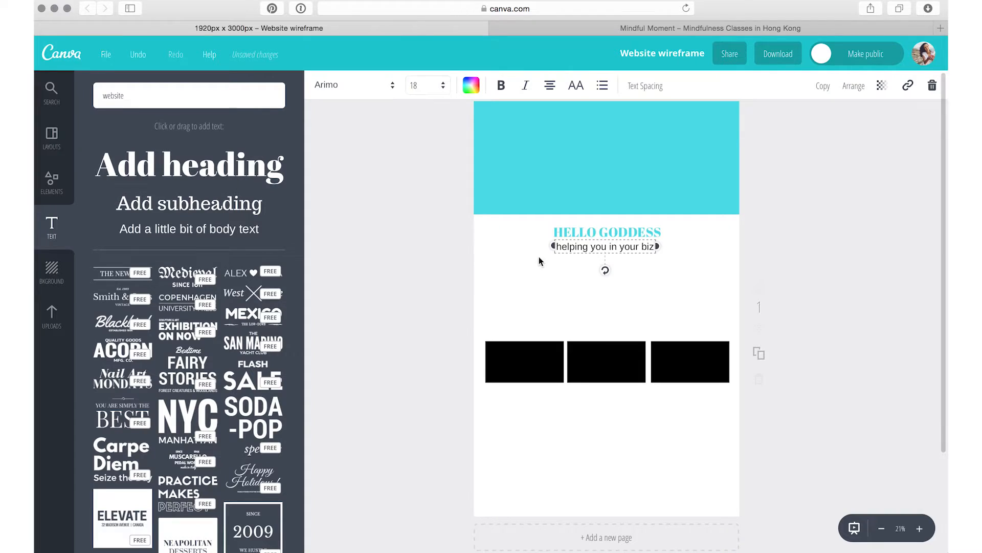
triple_click(587, 249)
click(471, 85)
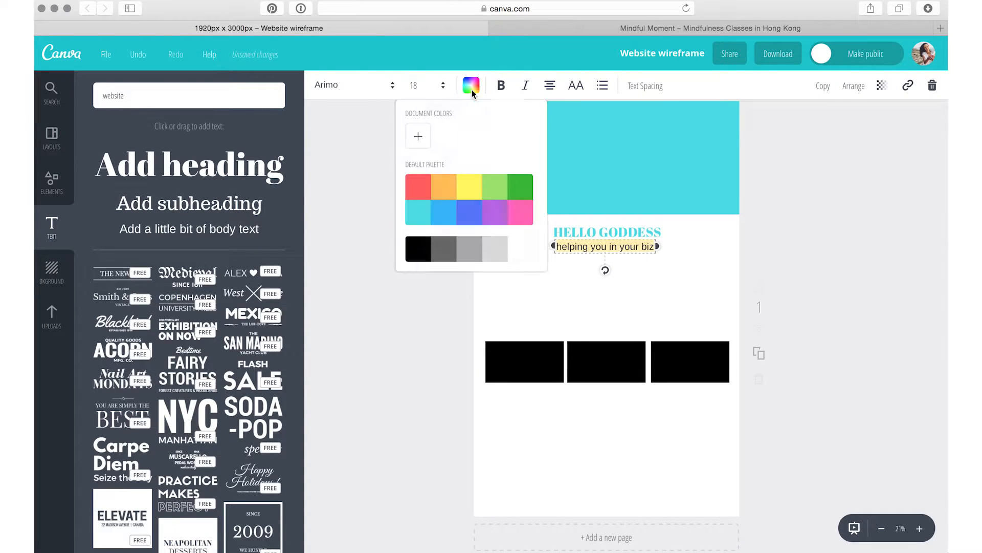
click(466, 251)
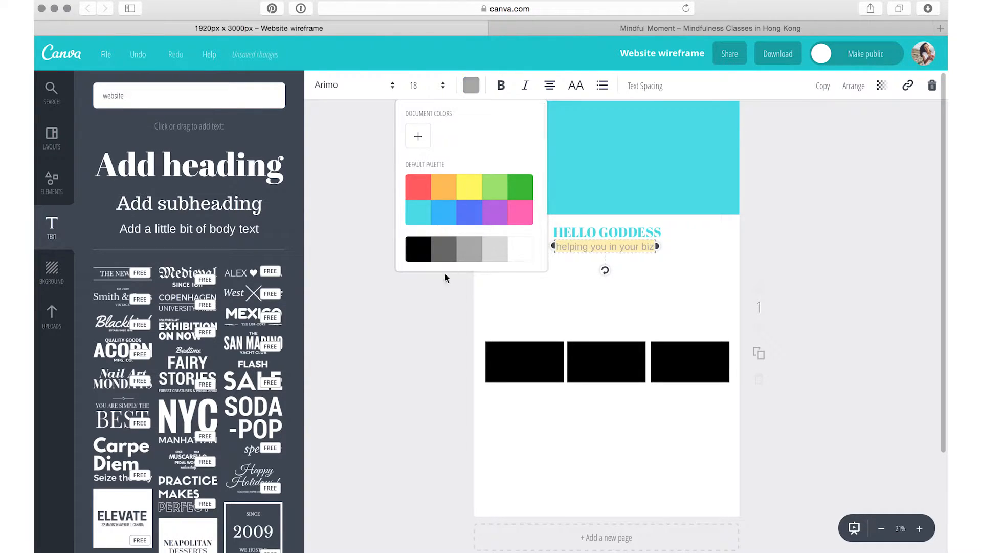
click(416, 316)
click(676, 288)
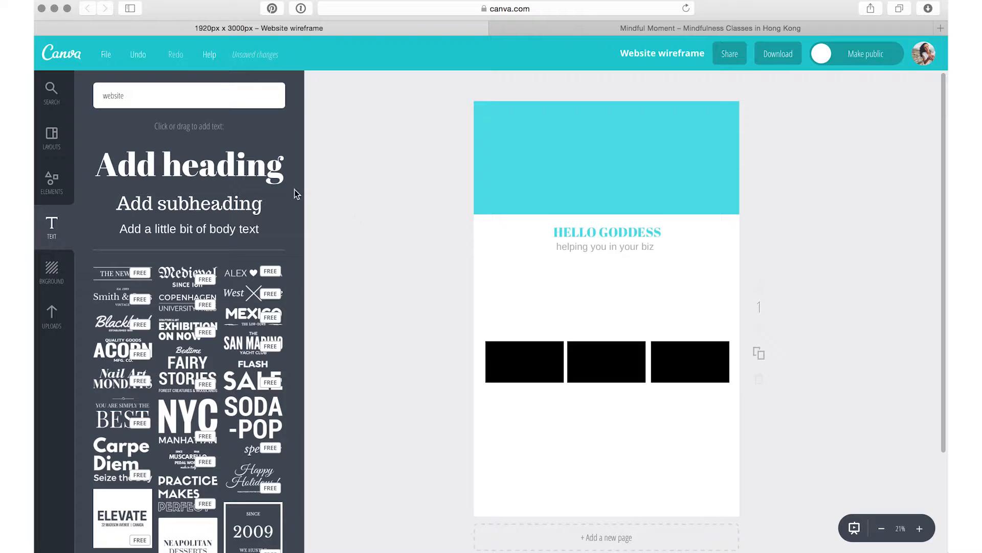
- Add a square shape and resize it into a narrow horizontal bar centred between the tagline and the three boxes
click(51, 182)
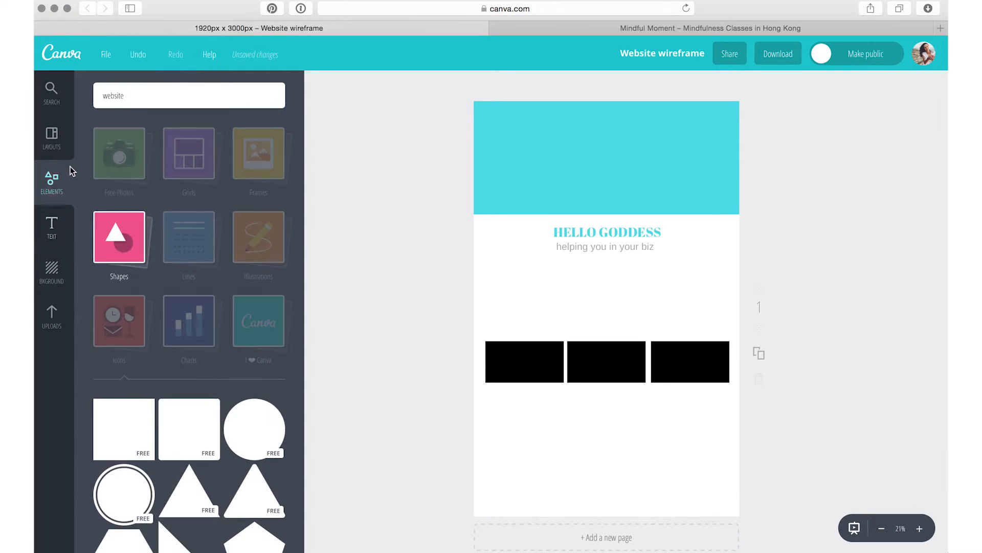
click(130, 441)
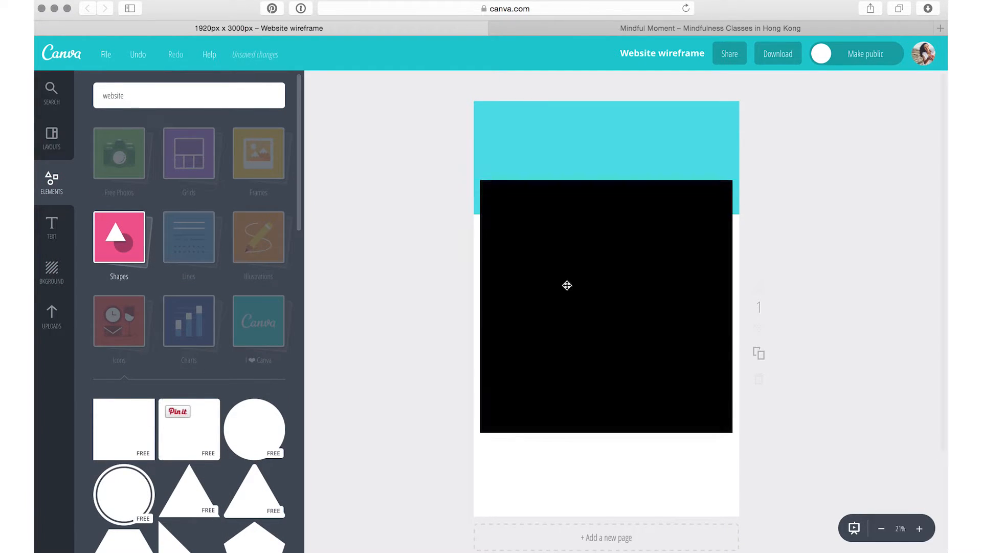
drag(606, 434, 637, 280)
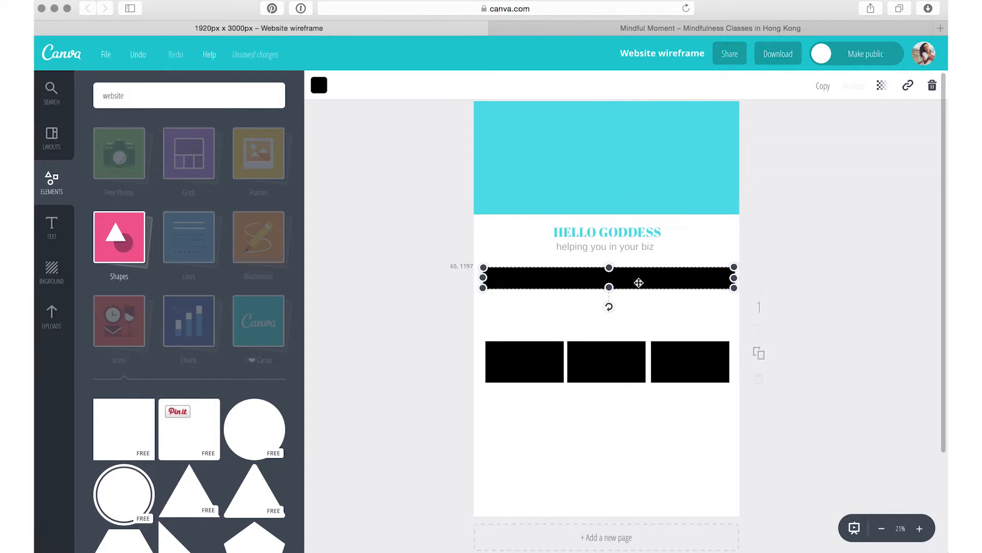
drag(732, 277, 641, 275)
- Widen the "helping you in your biz" text box slightly so the tagline sits centred beneath the heading
click(631, 250)
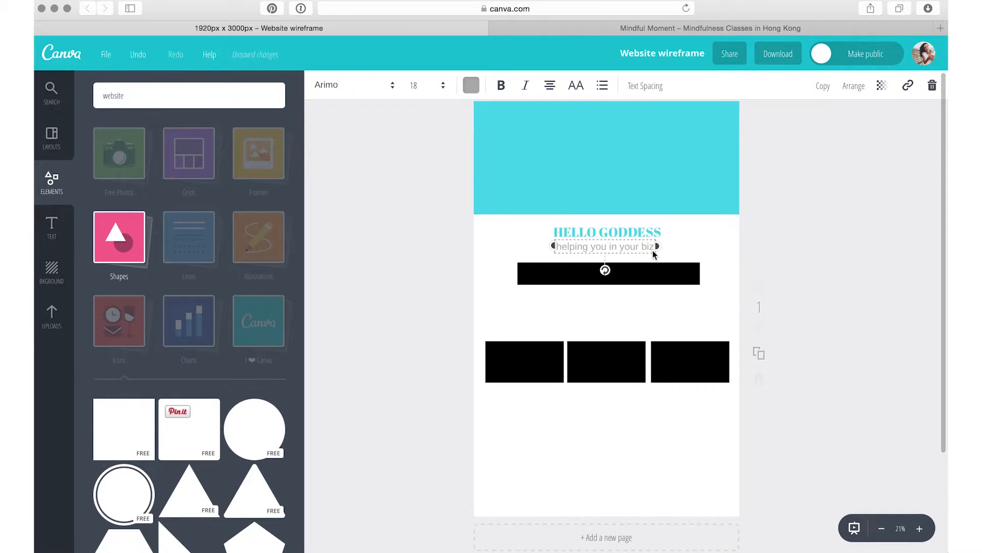
click(662, 246)
drag(659, 246, 664, 246)
- Try font size 19 on the "helping you in your biz" tagline and reapply medium grey to it
triple_click(644, 246)
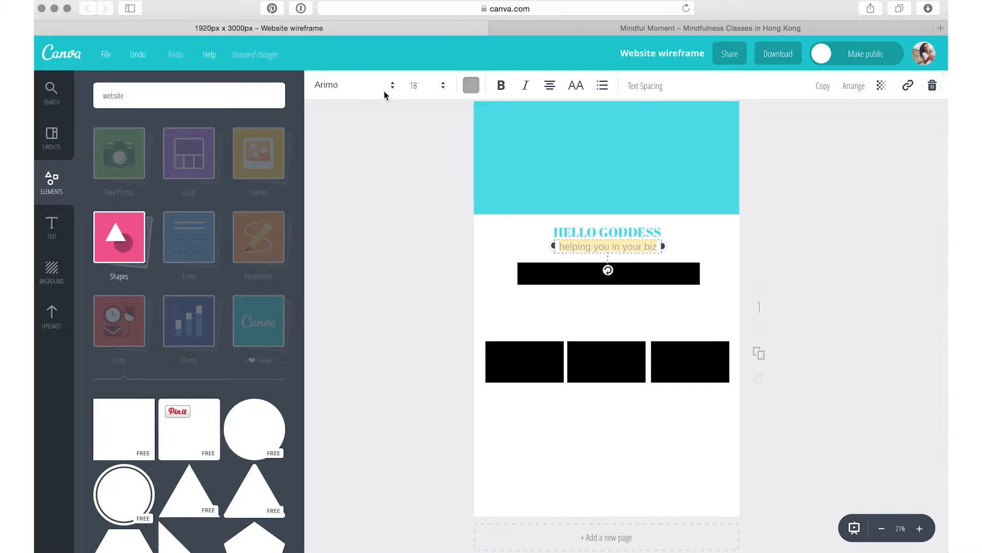
click(429, 87)
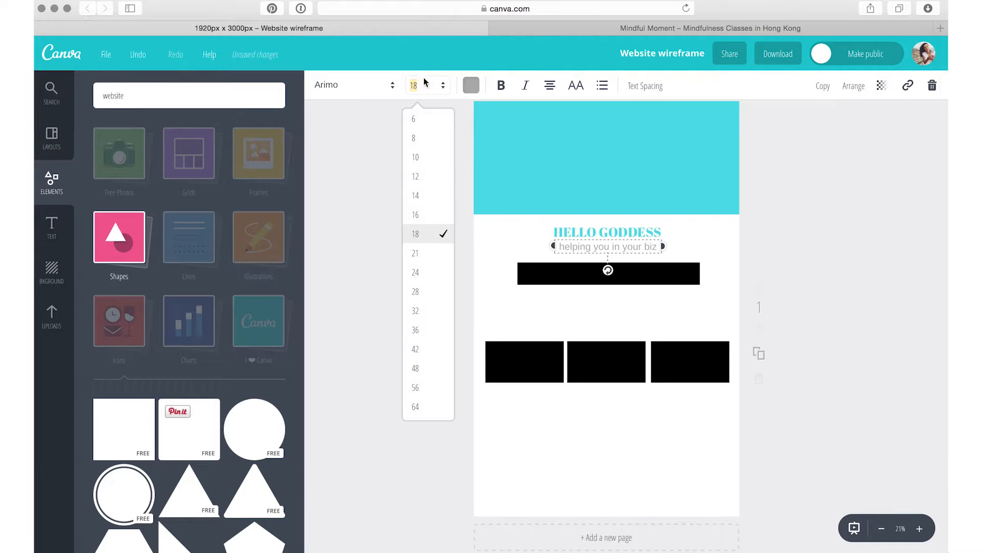
click(425, 83)
click(426, 87)
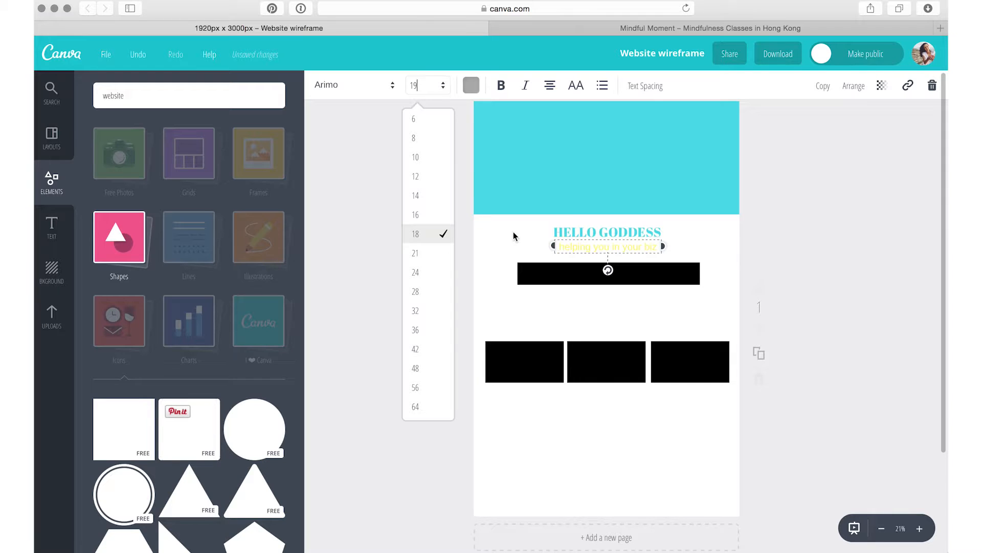
triple_click(582, 244)
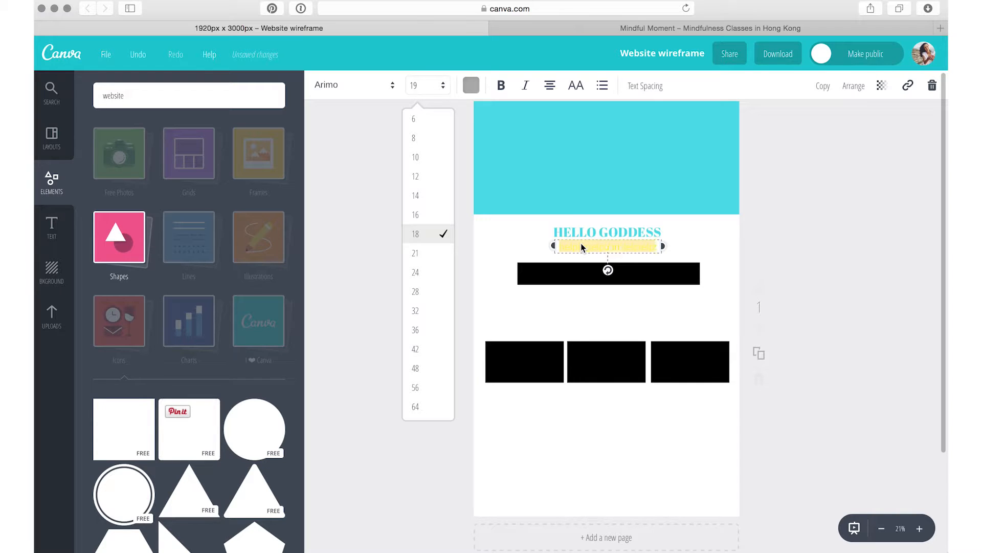
click(471, 85)
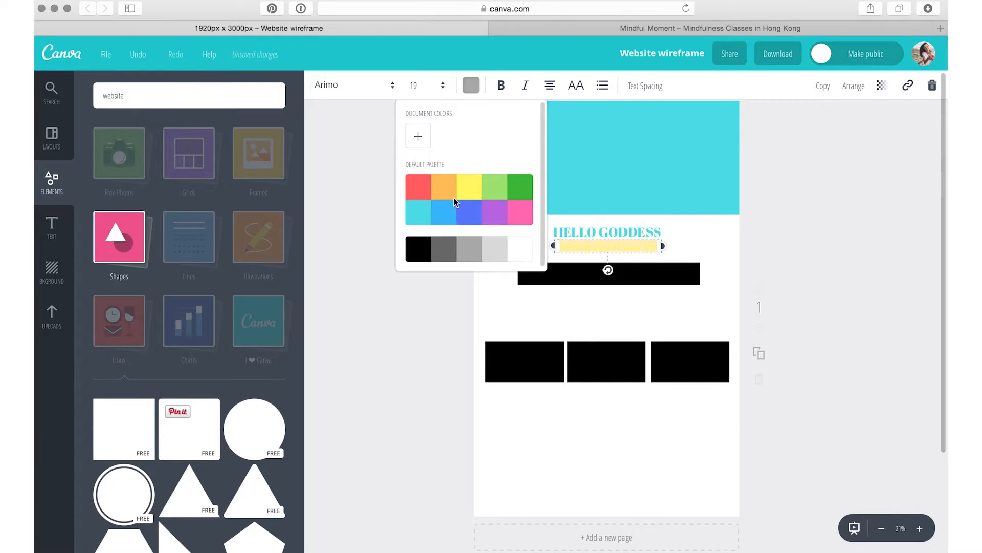
click(437, 248)
click(471, 248)
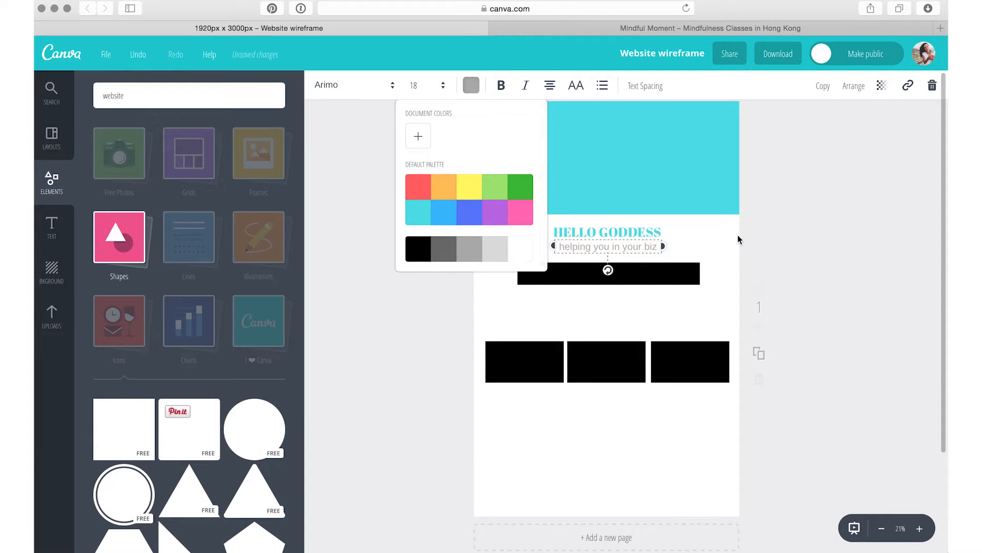
- Fill the bar beneath the tagline with the default palette's yellow, and make it smaller and centred under the text
click(730, 267)
click(671, 274)
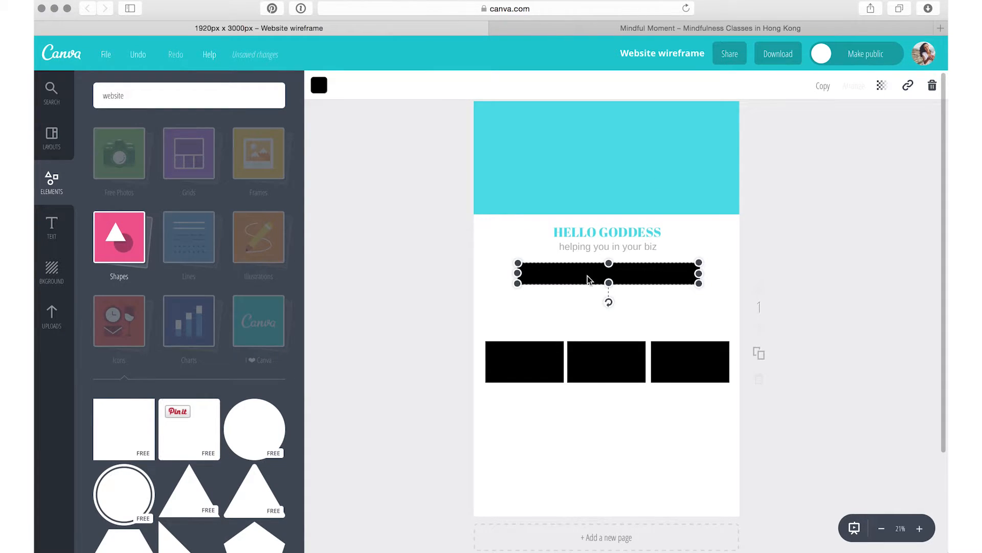
click(320, 86)
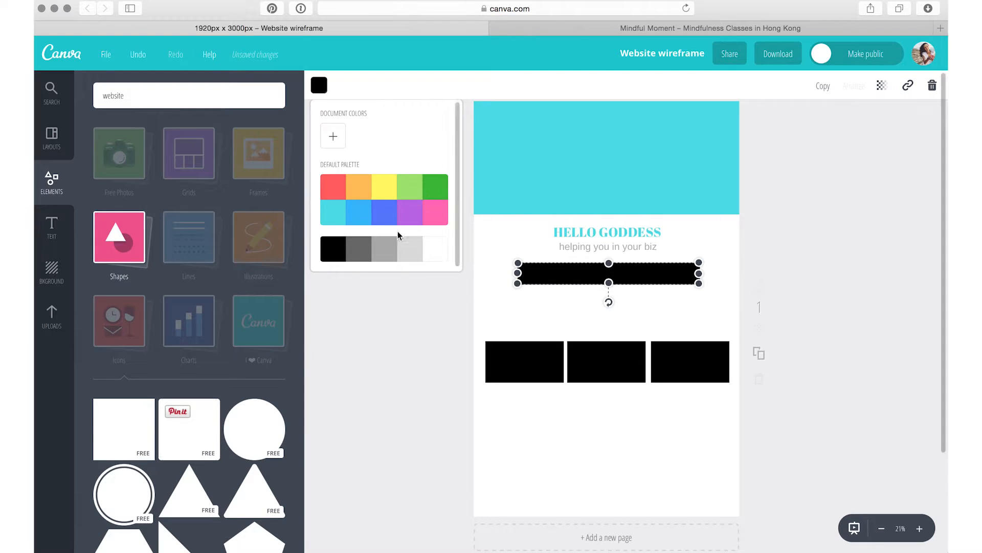
click(385, 195)
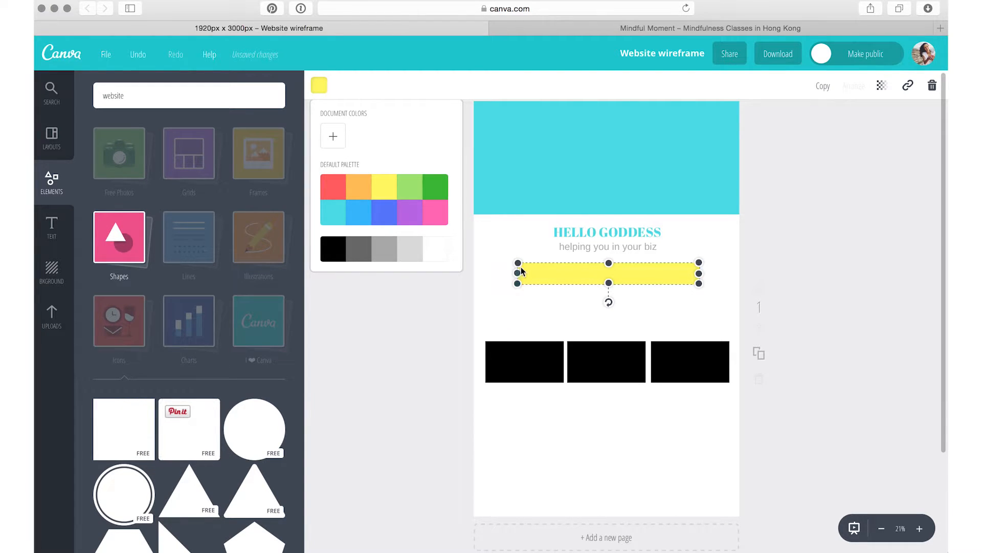
drag(519, 272, 552, 273)
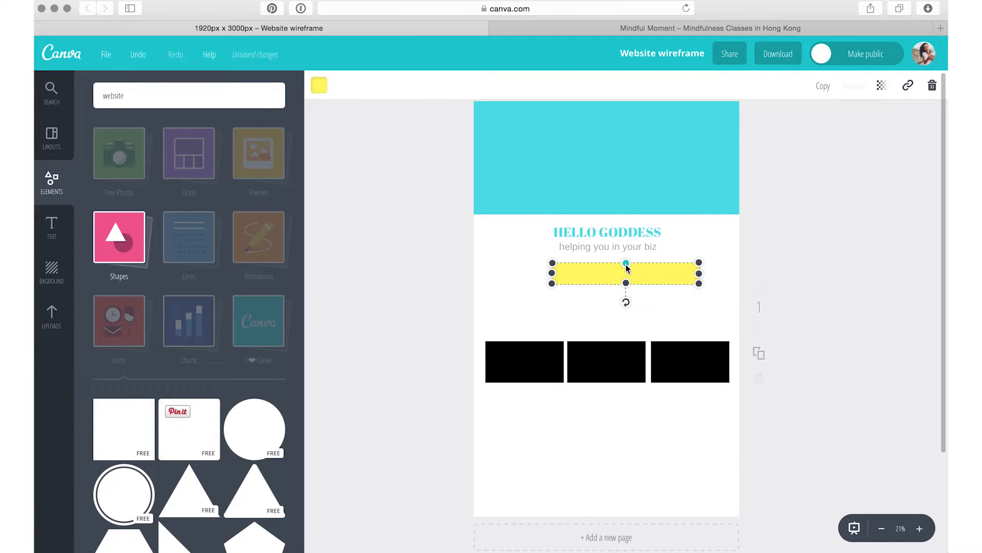
drag(655, 275, 636, 273)
- Add a subheading reading "Want a free goddess meditation?" between the yellow bar and the three black boxes
click(50, 231)
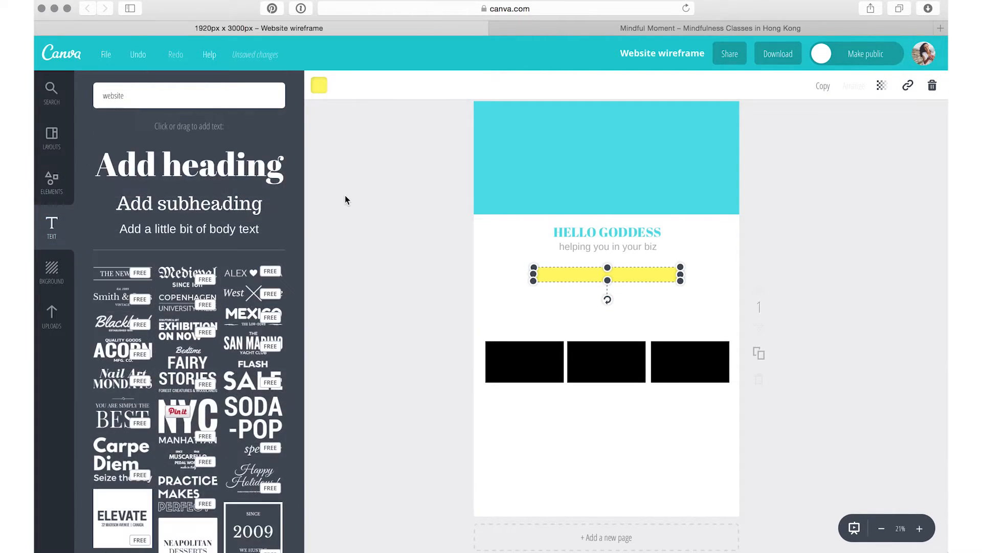
drag(199, 210, 587, 301)
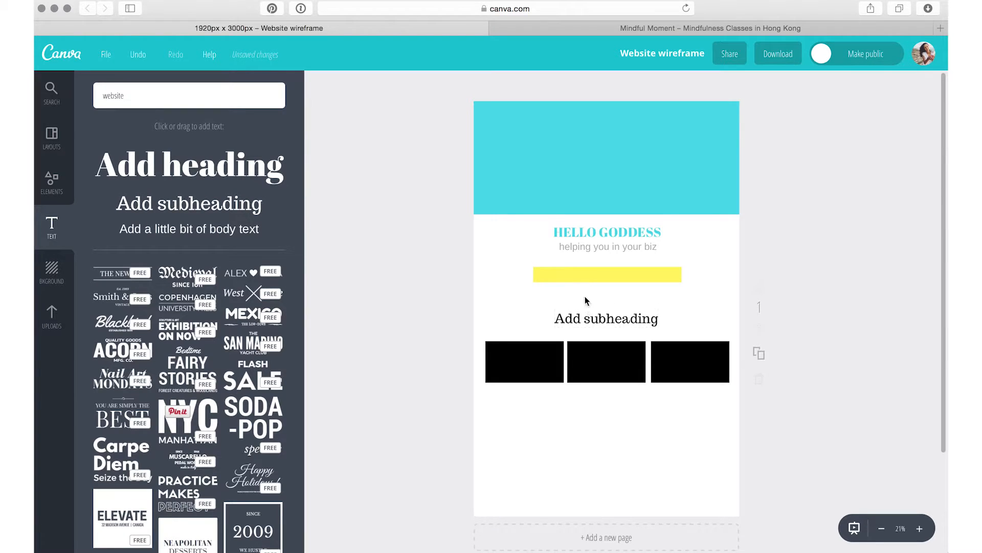
click(593, 319)
text(W)
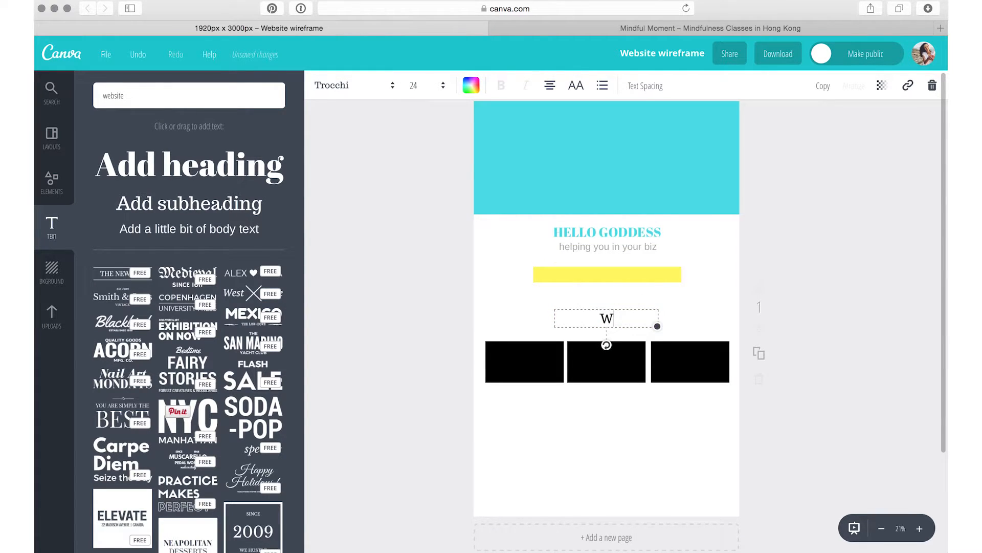
text(ant a fre)
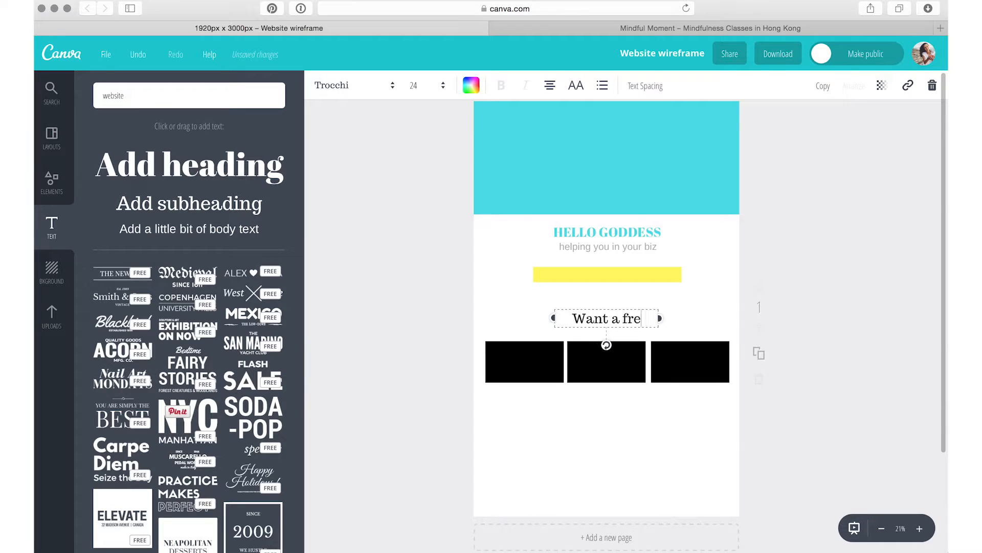
text(e goddess b)
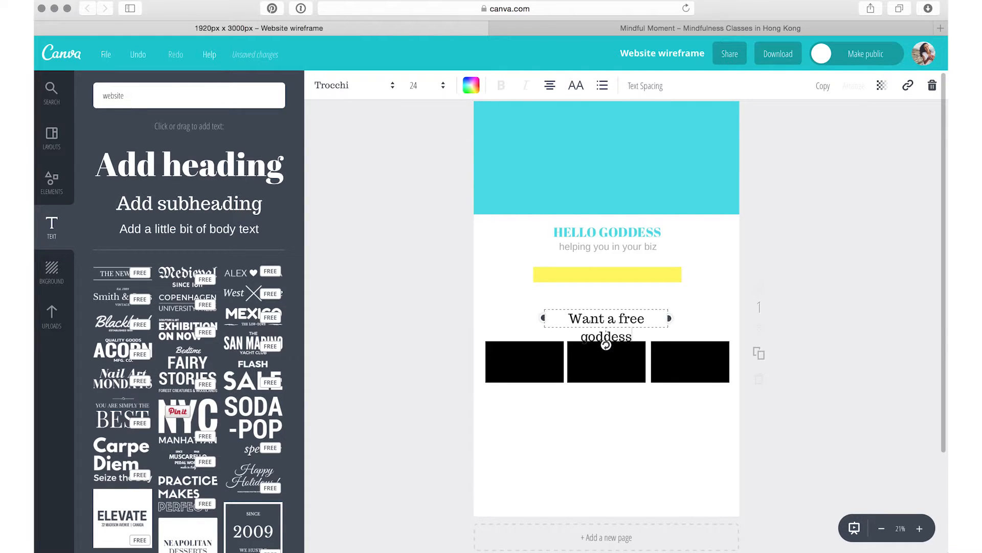
key(BackSpace)
key(BackSpace)
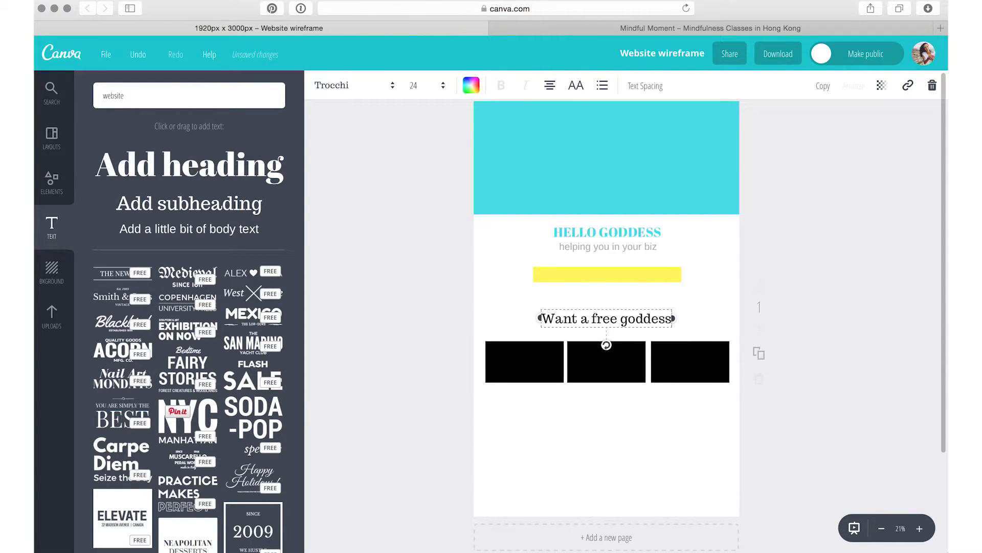
text(medi)
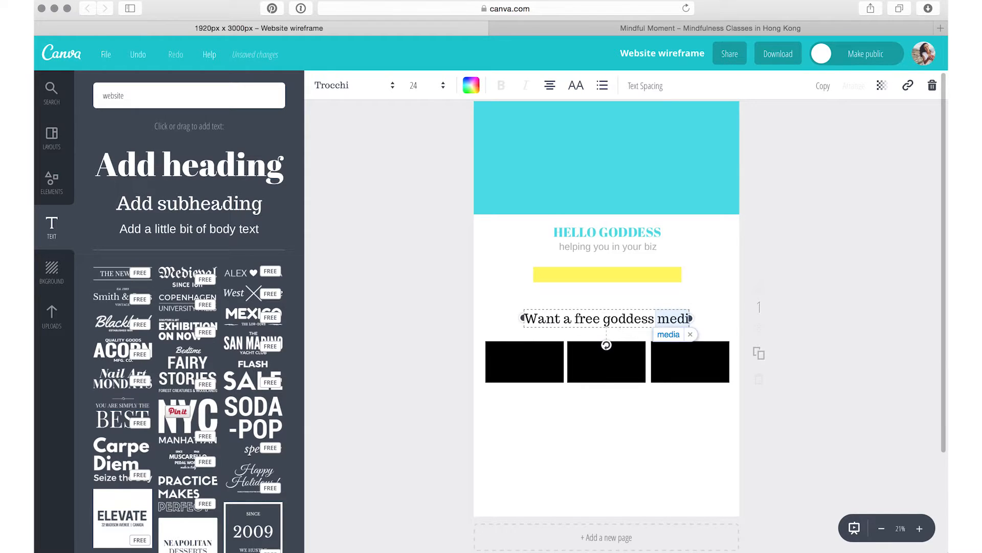
text(tation?)
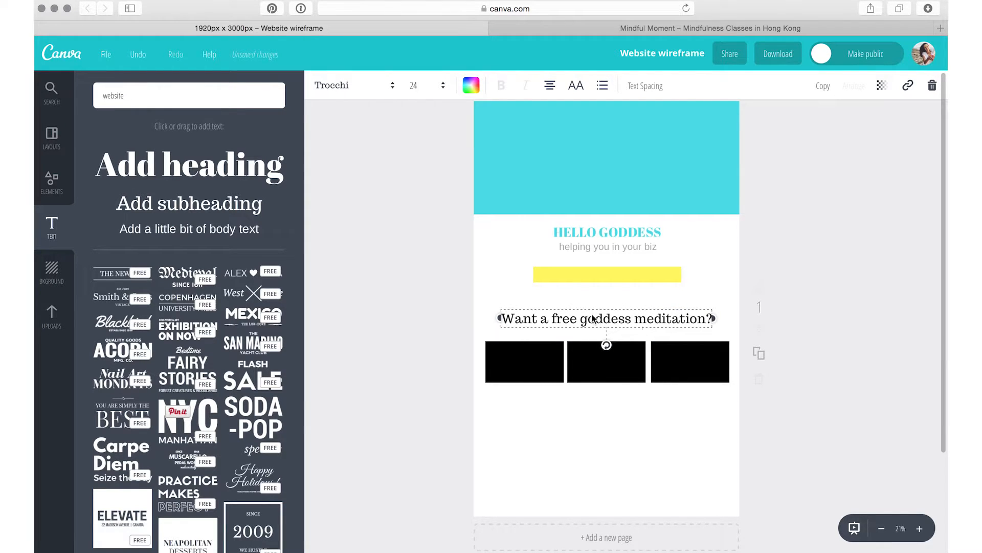
- Set the "Want a free goddess meditation?" text to font size 14 and colour it medium grey
key(super+a)
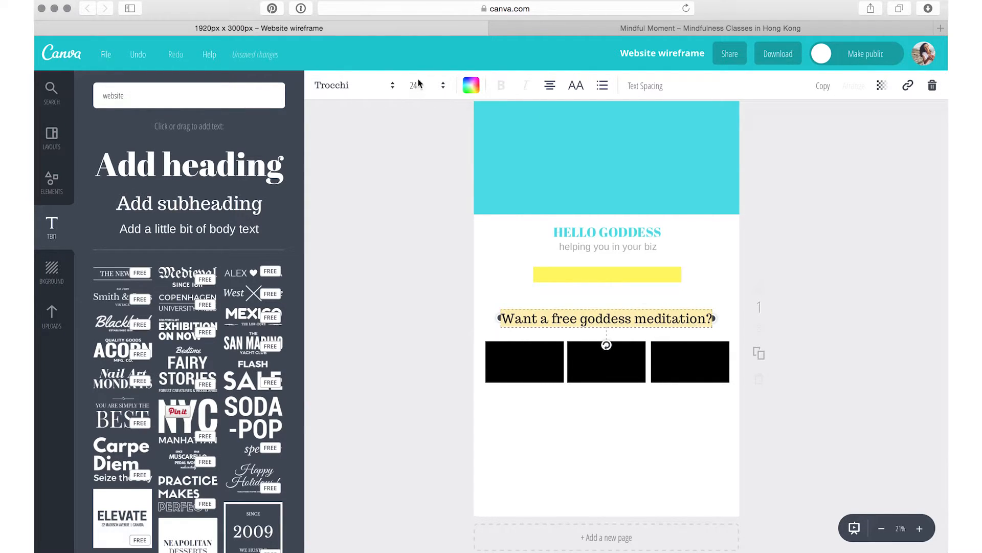
click(418, 84)
click(418, 196)
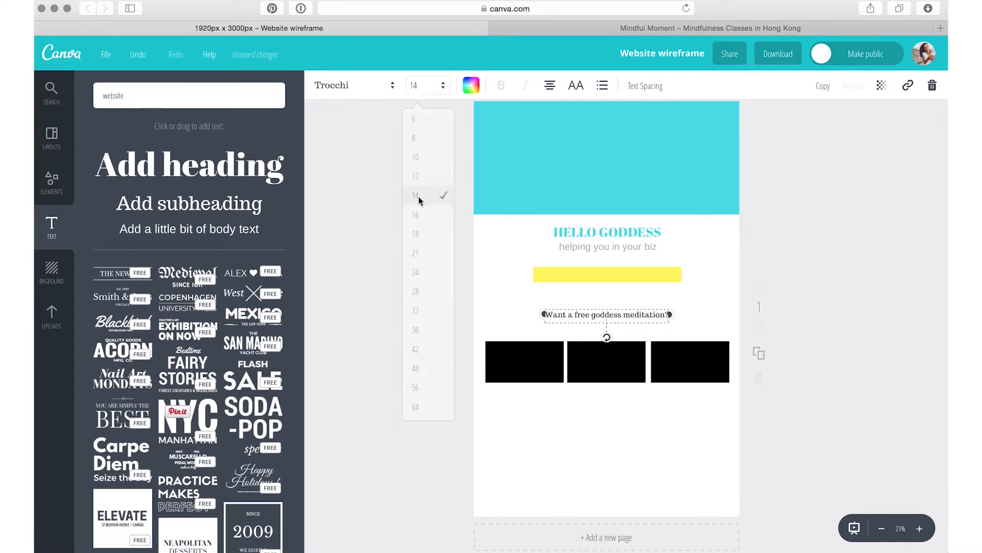
click(471, 85)
click(469, 247)
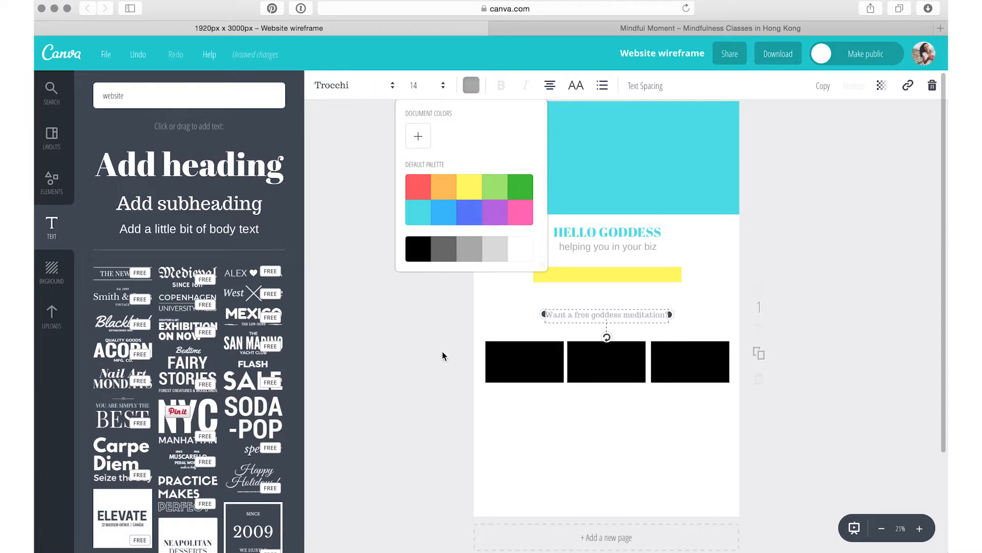
- Move the "Want a free goddess meditation?" text onto the yellow bar and colour it dark grey
drag(619, 318, 619, 272)
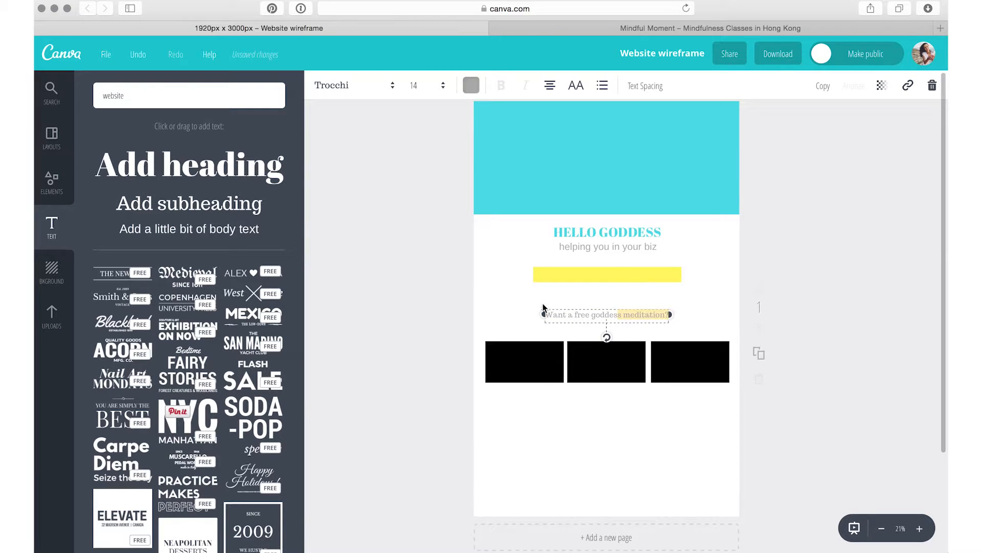
click(562, 314)
drag(563, 314, 580, 274)
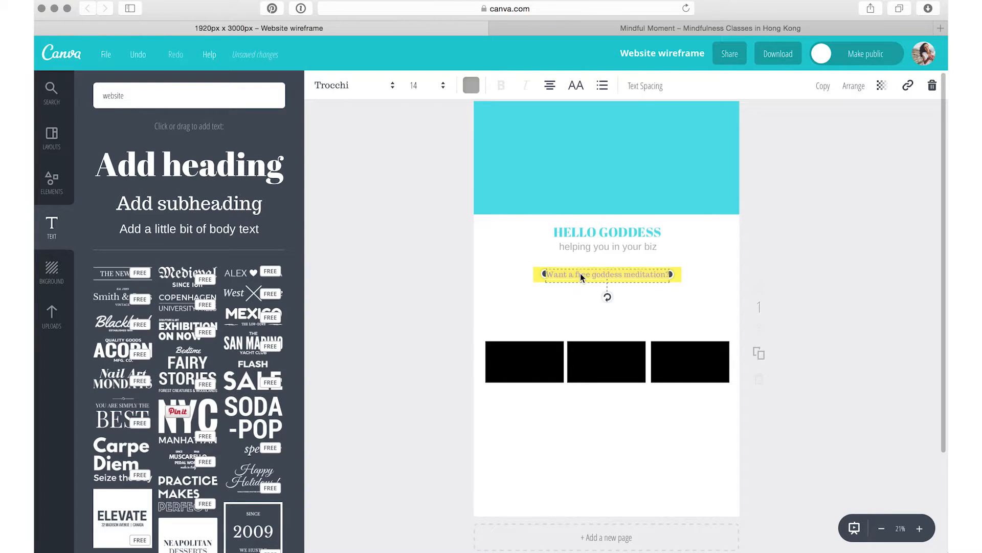
click(471, 85)
click(439, 252)
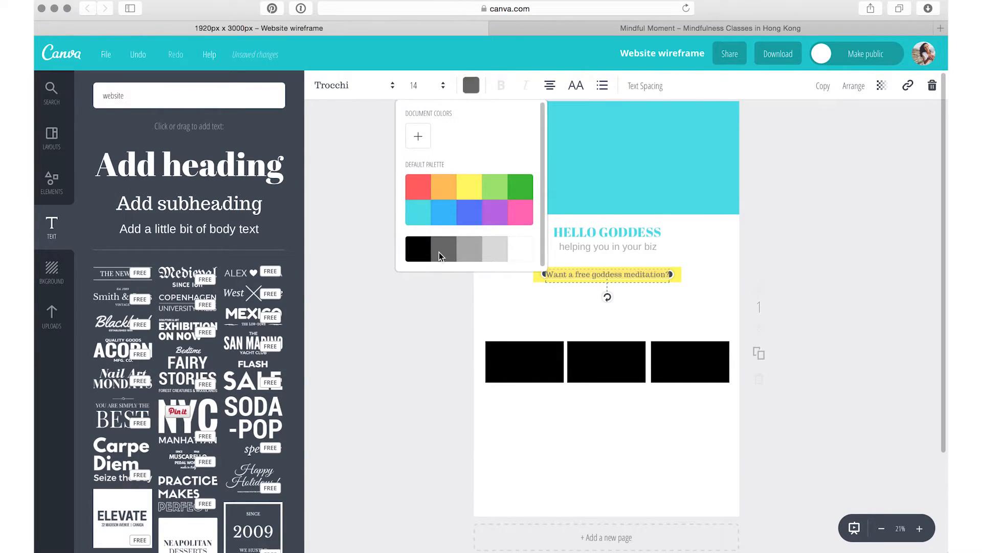
click(436, 325)
click(518, 312)
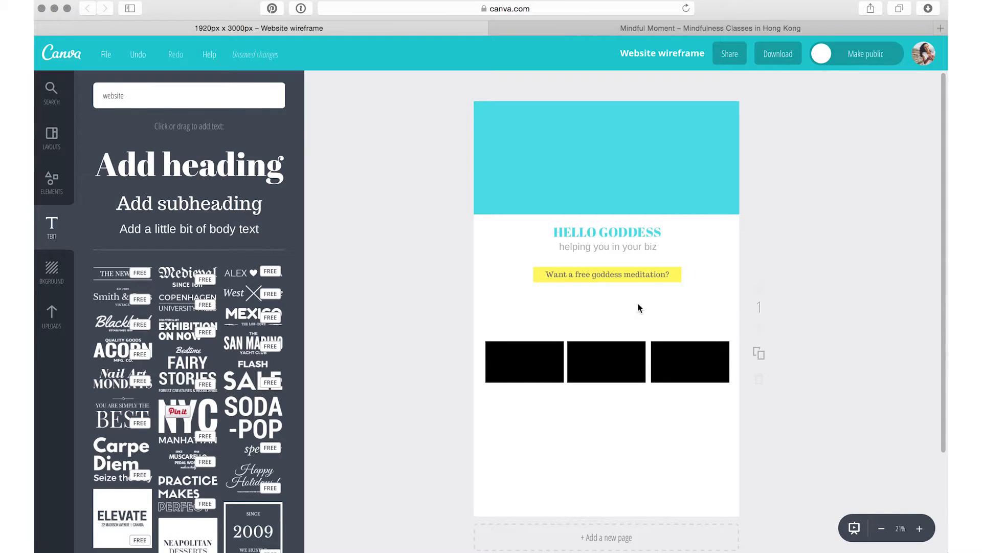
- Move the three black boxes up together so they sit closer beneath the yellow bar
click(530, 360)
shift+click(605, 355)
shift+click(678, 360)
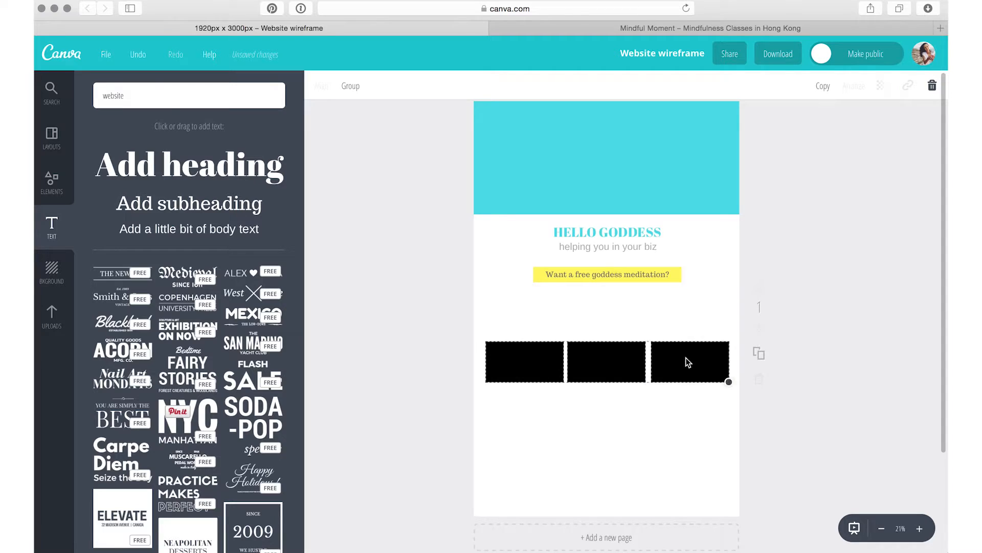
drag(686, 358, 686, 321)
click(617, 378)
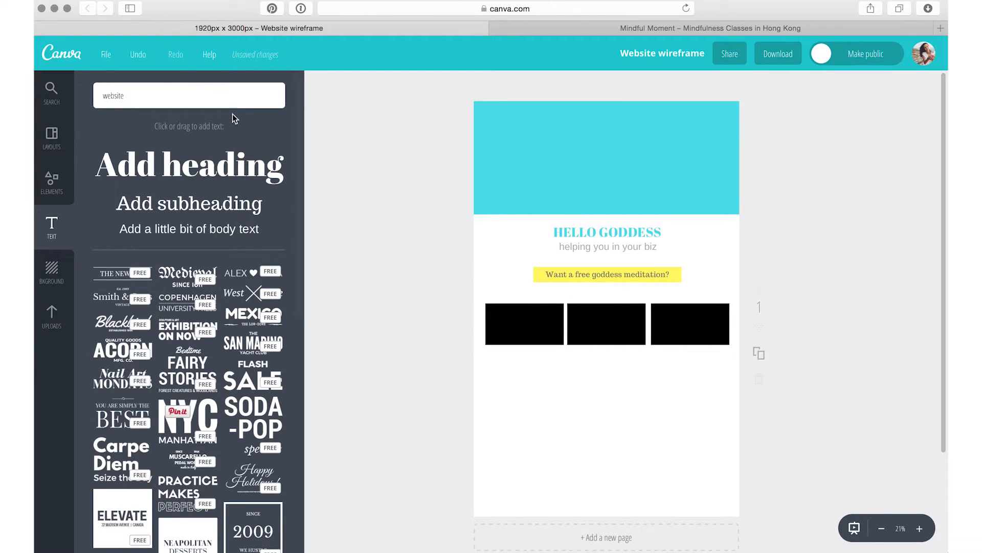
- Add body text reading "ABOUT" and place it centred directly beneath the first black box
drag(214, 229, 565, 420)
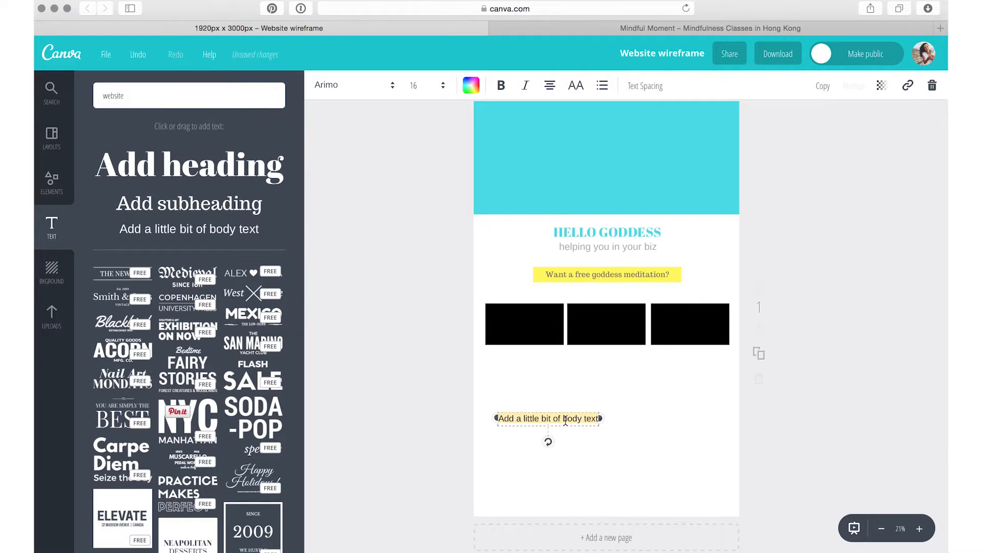
text(ABOUT)
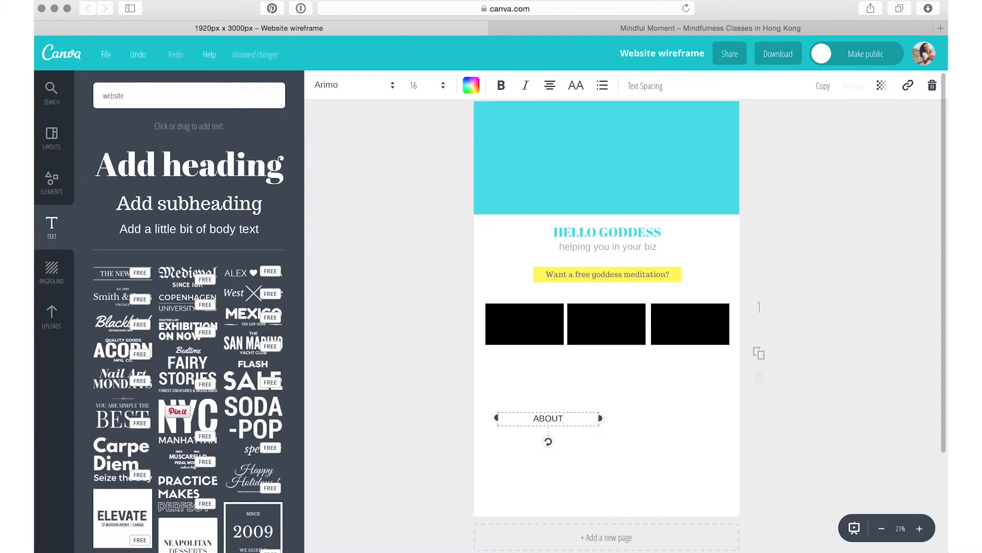
click(570, 442)
drag(554, 420, 530, 355)
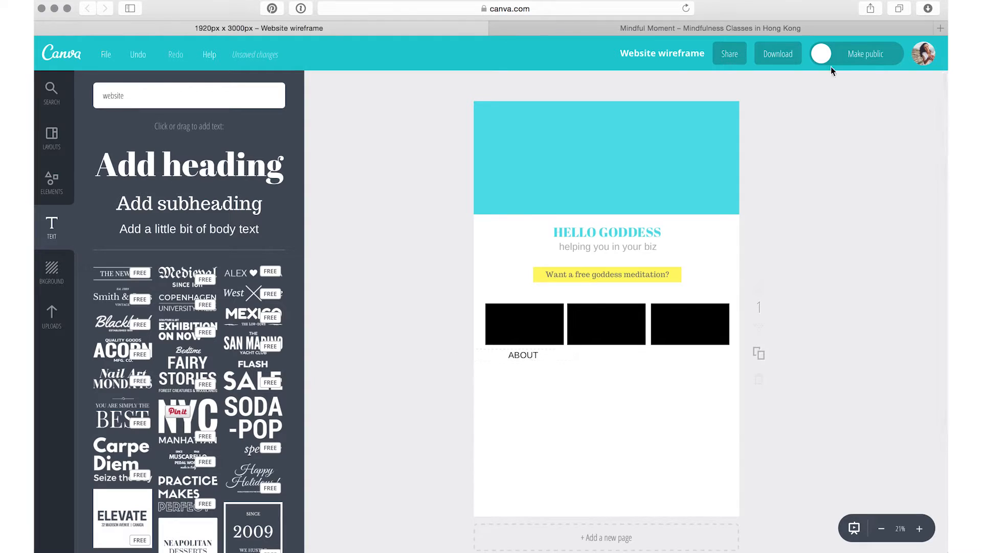
- Change the font of the ABOUT label to Code
double_click(520, 356)
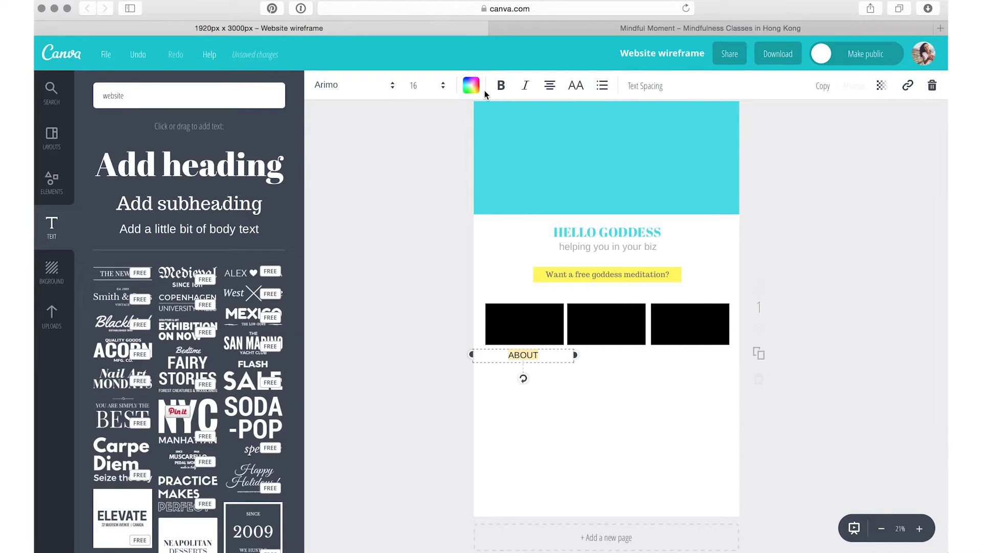
click(369, 85)
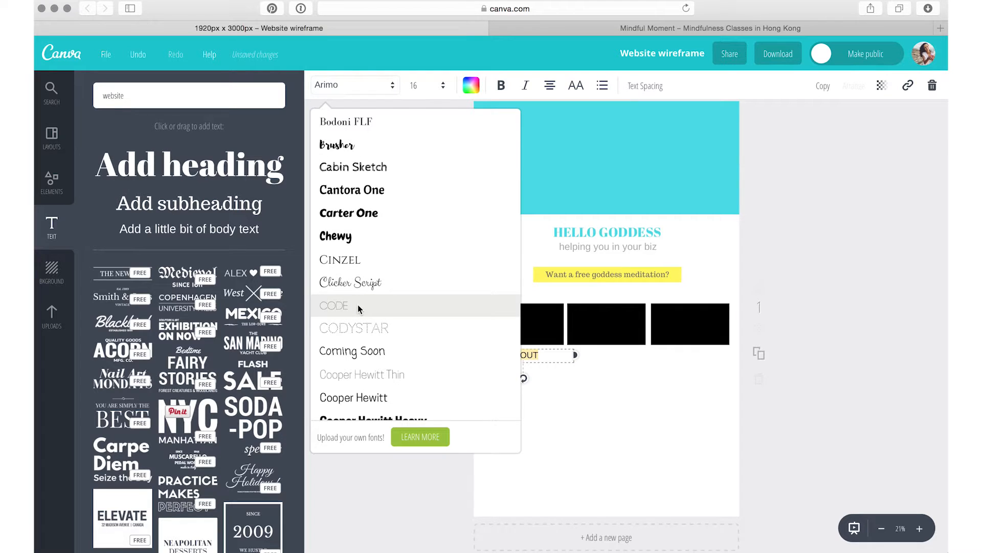
click(615, 407)
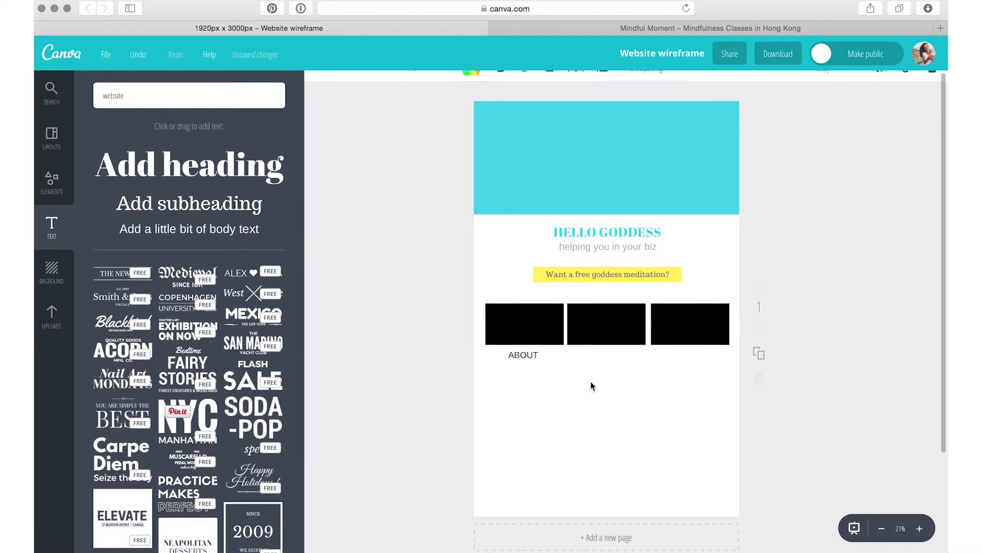
click(530, 355)
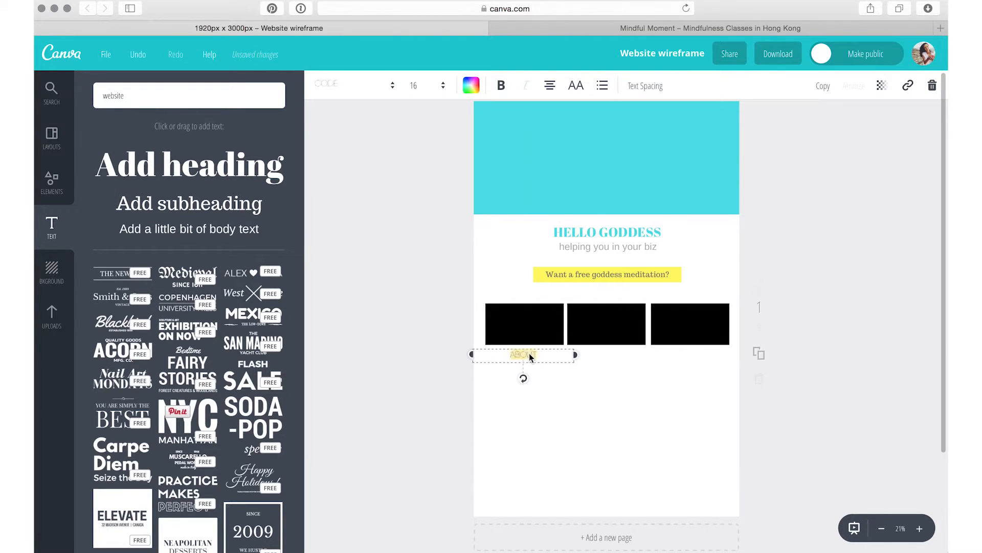
- Change the font of the "helping you in your biz" tagline to Code
click(570, 410)
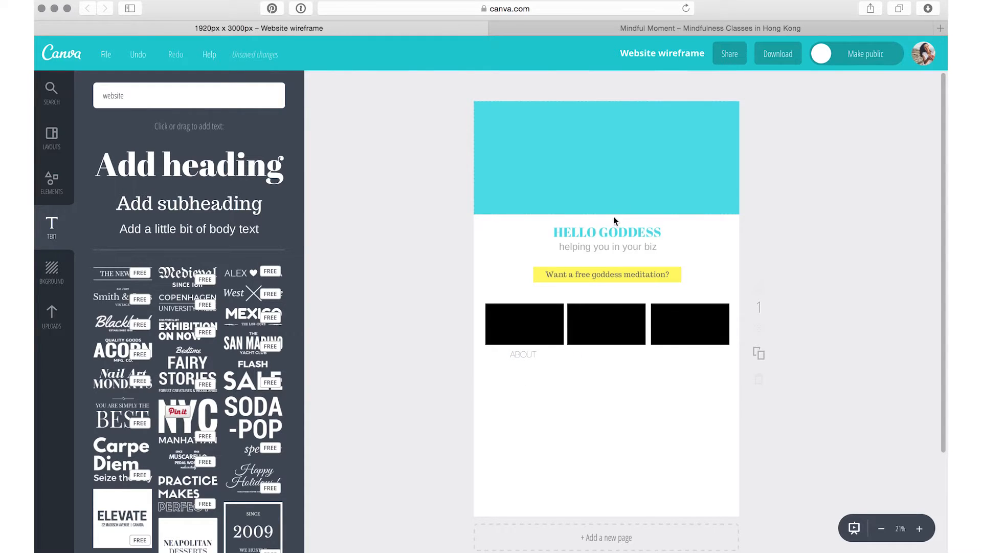
click(609, 245)
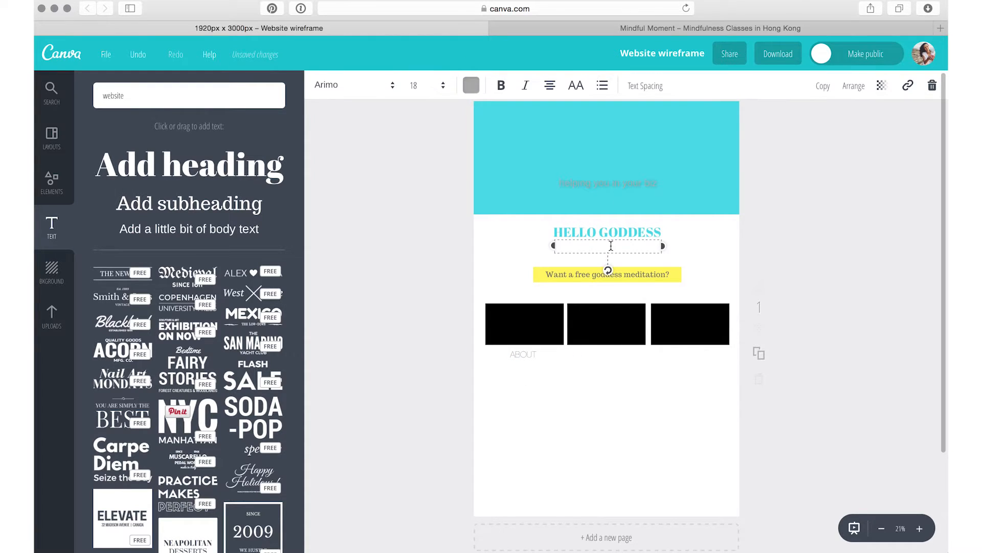
click(353, 85)
scroll(351, 254, down, 5)
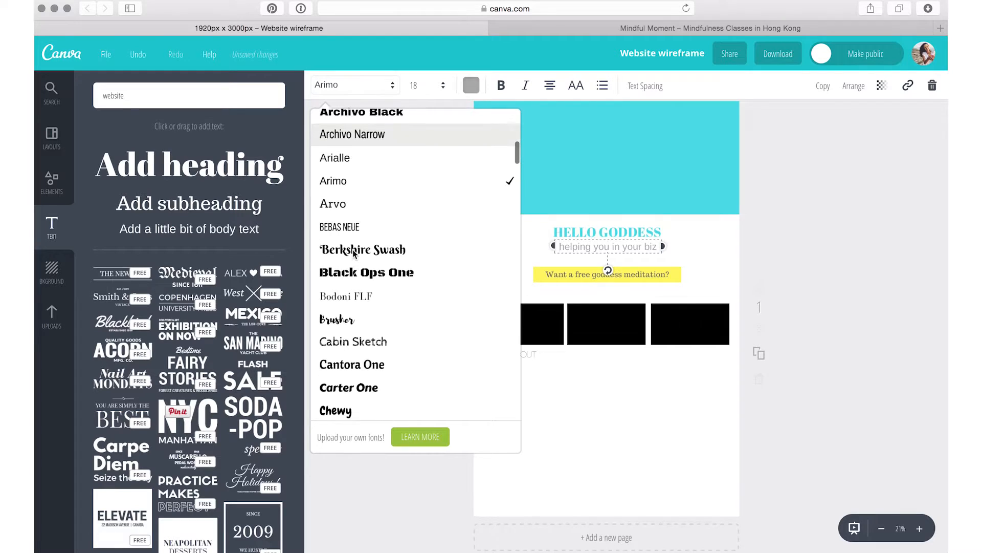
click(340, 401)
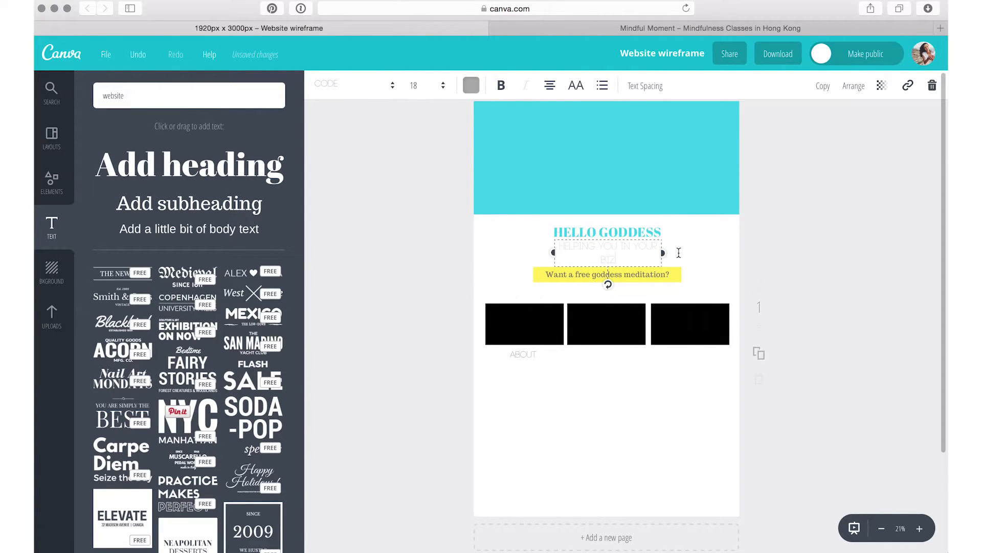
- Widen the tagline's text box so it fits on one line, set its size to 16 and centre it beneath HELLO GODDESS
drag(663, 254, 684, 247)
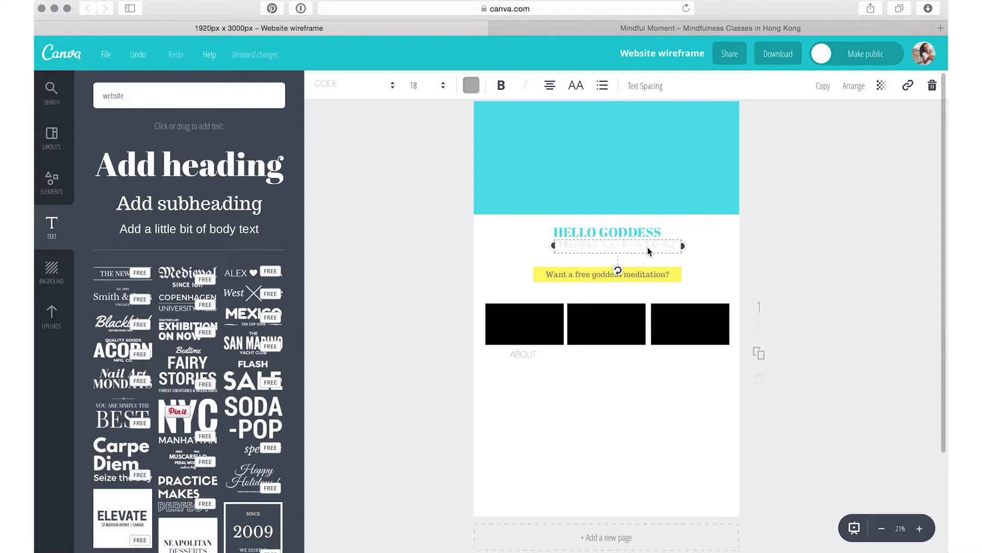
click(620, 249)
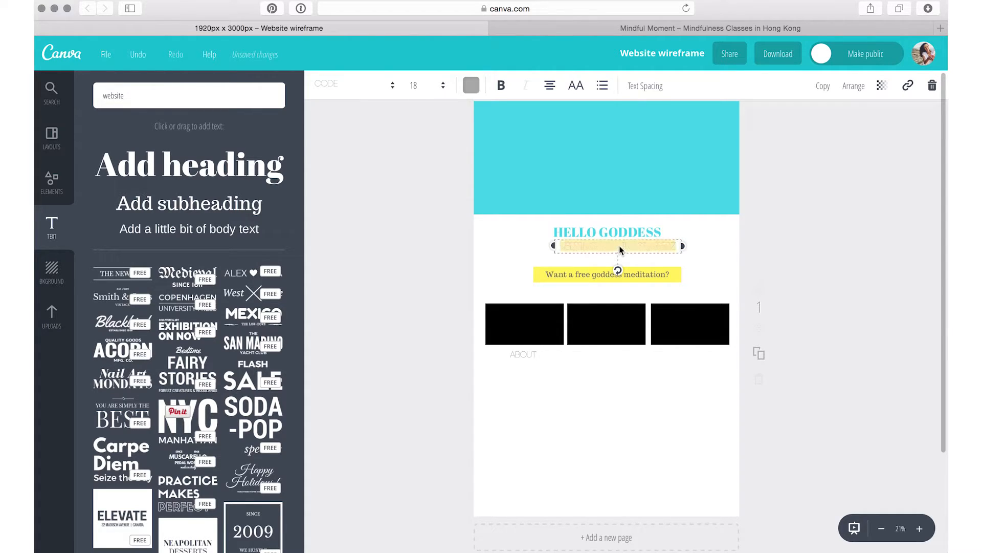
click(426, 91)
click(422, 213)
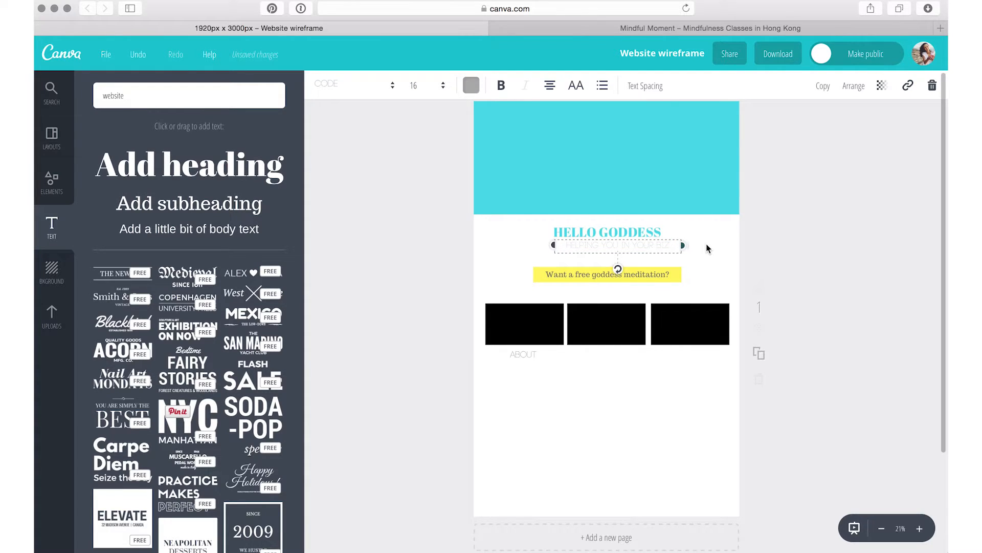
key(Escape)
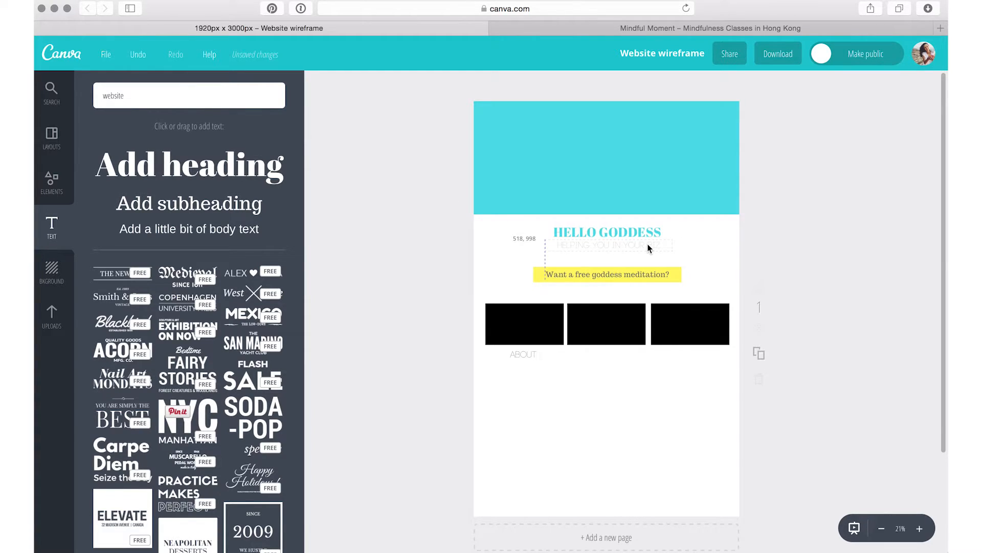
- Duplicate the ABOUT label, place the copy beneath the second black box and change its text to "SHOP"
click(518, 353)
click(823, 86)
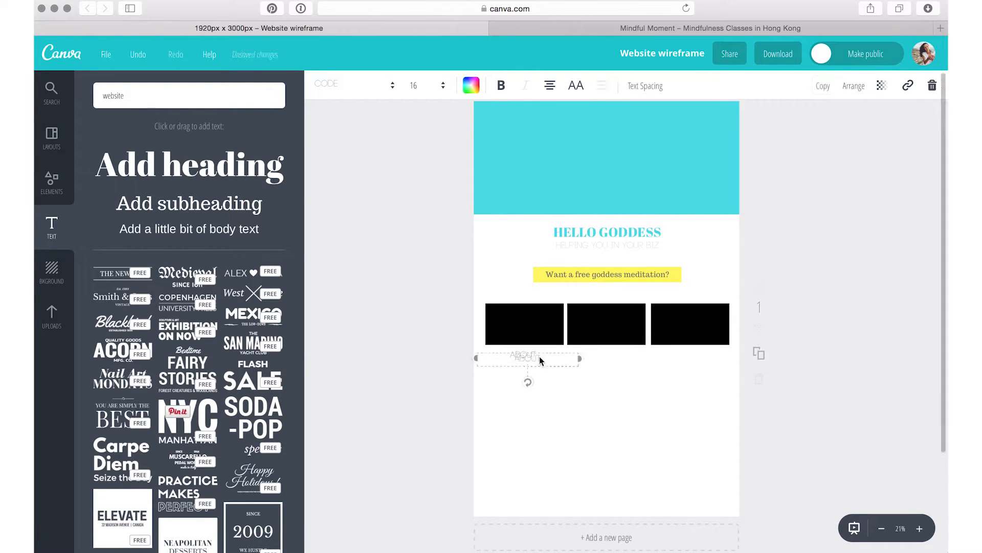
drag(531, 366, 611, 359)
double_click(609, 355)
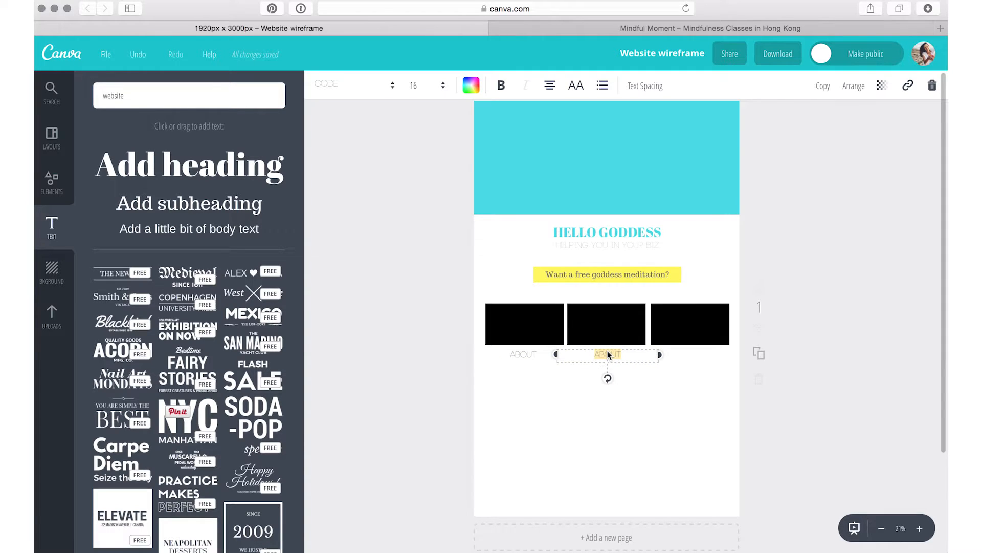
text(SHOP)
click(711, 397)
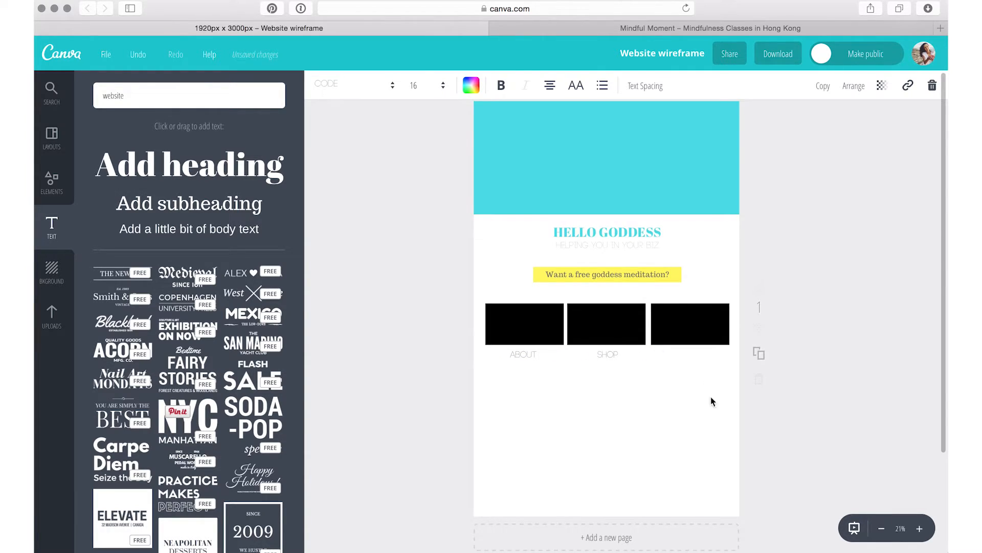
- Duplicate the SHOP label, place the copy beneath the third black box and change its text to "BLOG"
click(626, 354)
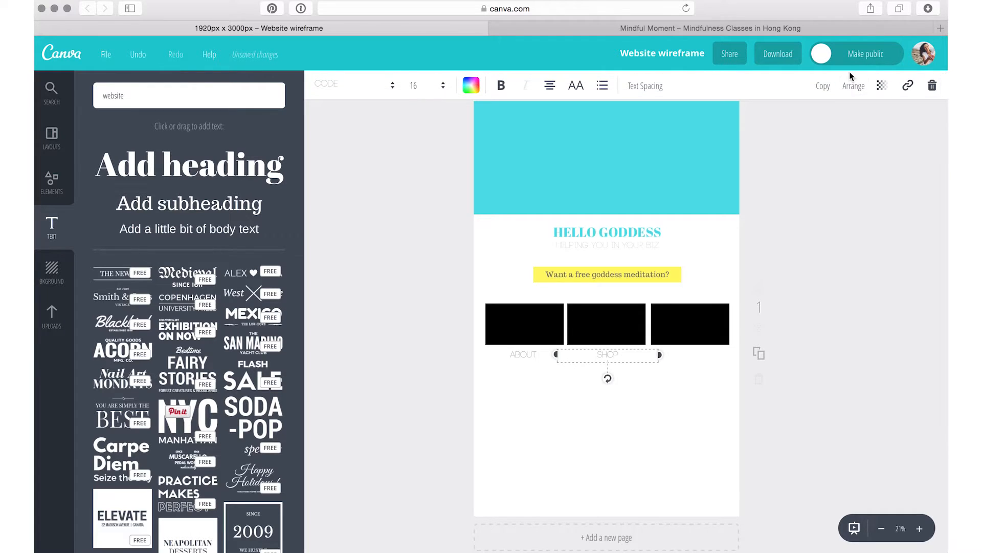
click(822, 86)
drag(610, 355, 686, 356)
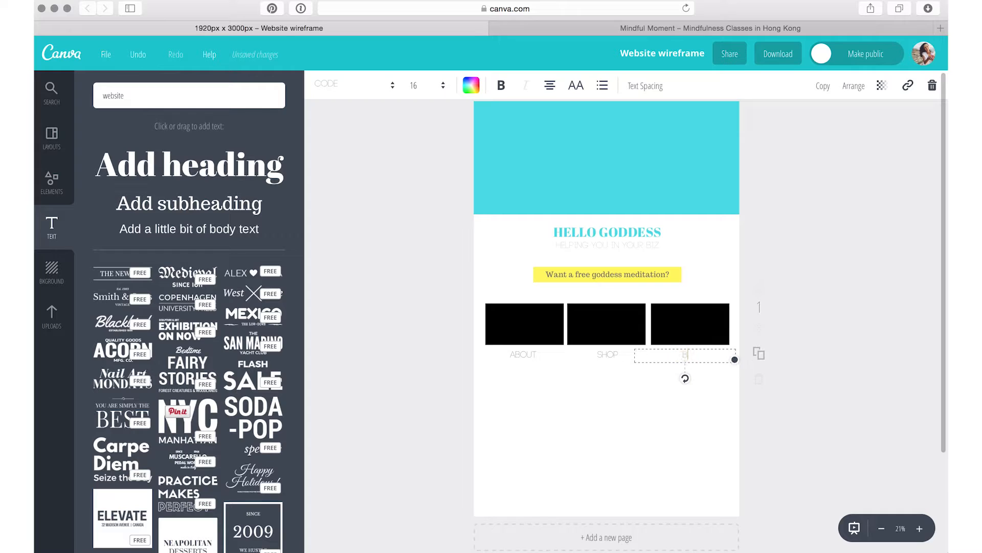
text(BLOG)
click(685, 401)
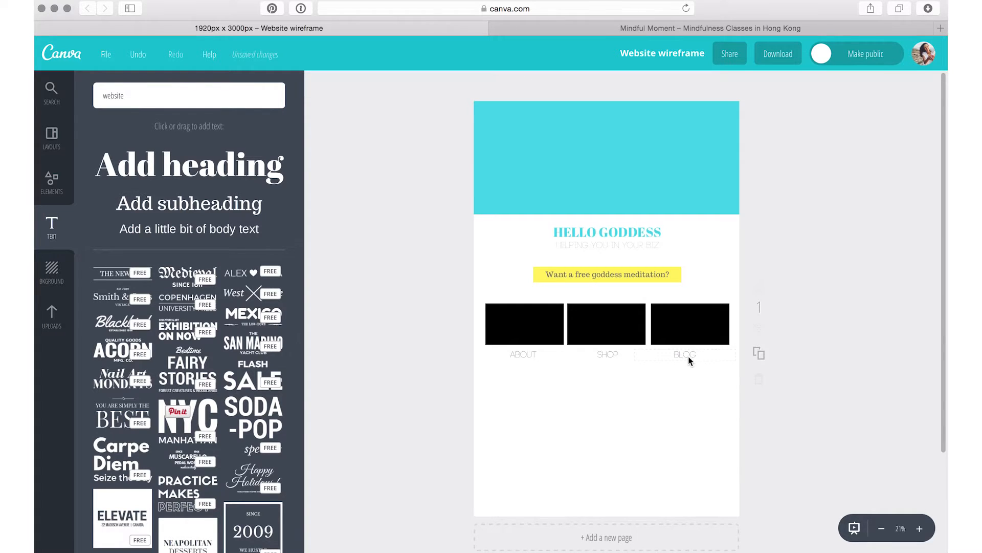
- Recolour the black box above ABOUT turquoise to match the banner
click(548, 326)
click(625, 320)
click(688, 322)
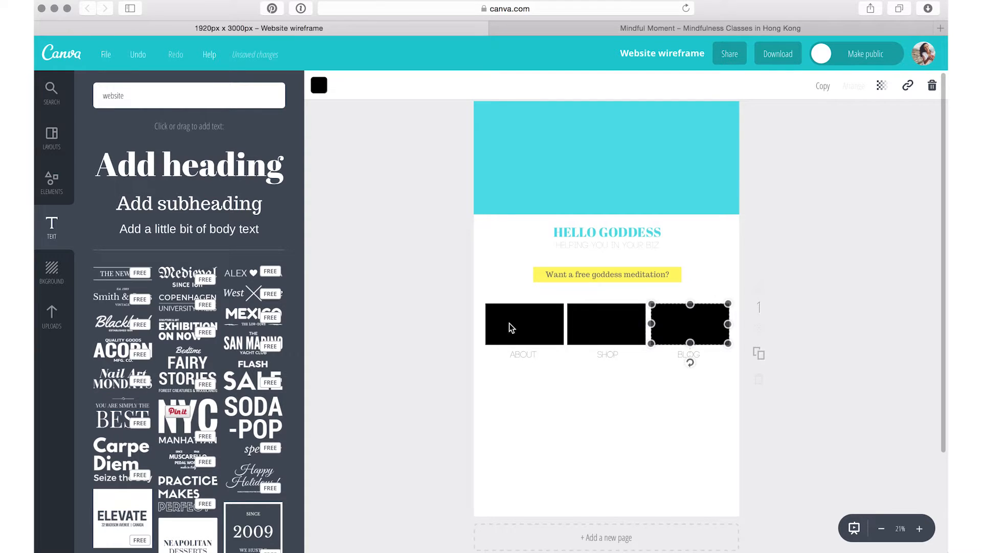
click(505, 328)
click(321, 84)
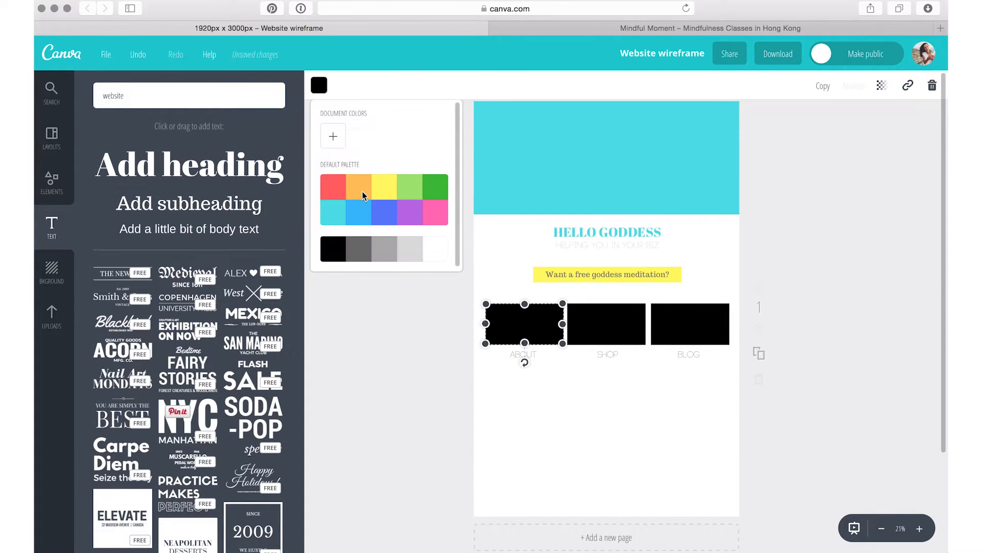
click(342, 222)
- Recolour the black boxes above SHOP and BLOG with the same turquoise
click(596, 312)
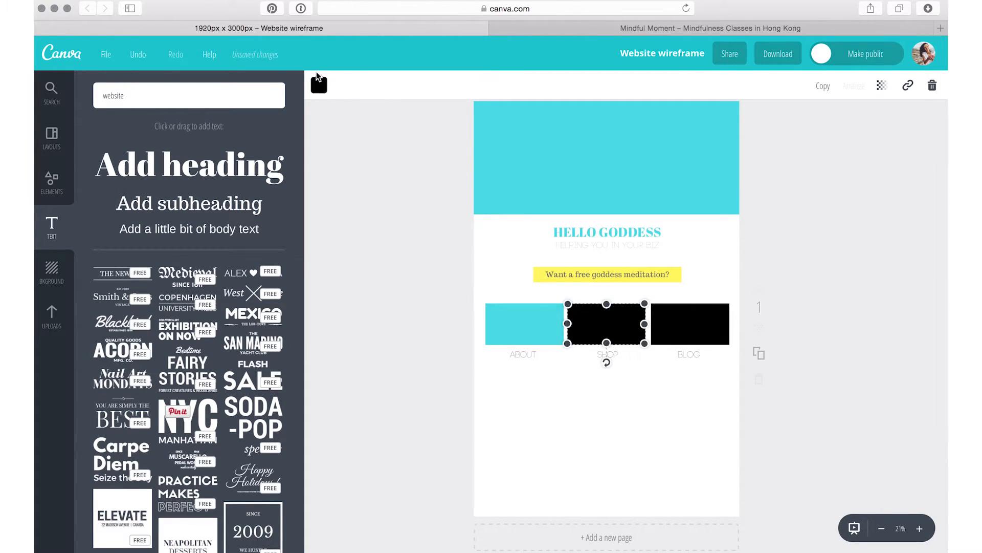
click(318, 85)
click(332, 215)
click(687, 312)
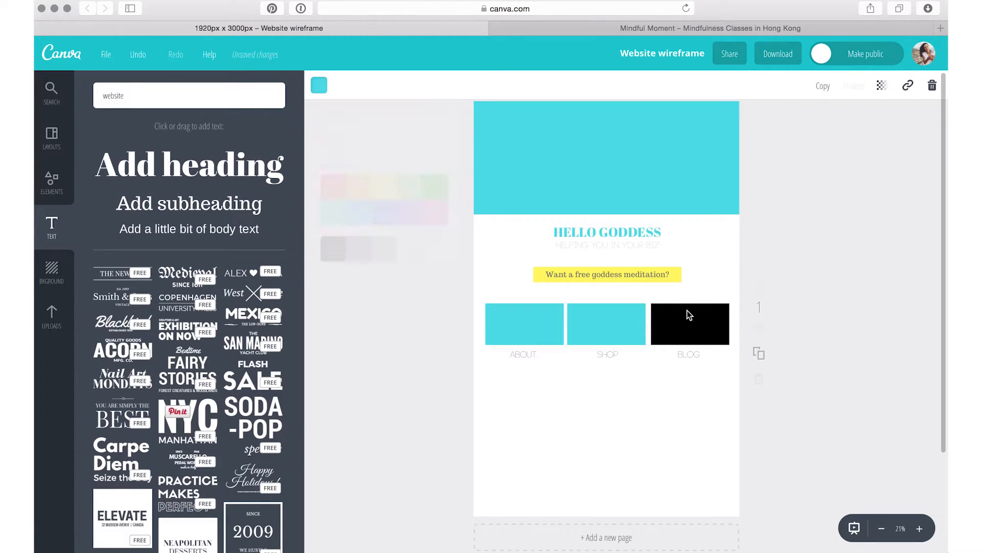
click(319, 85)
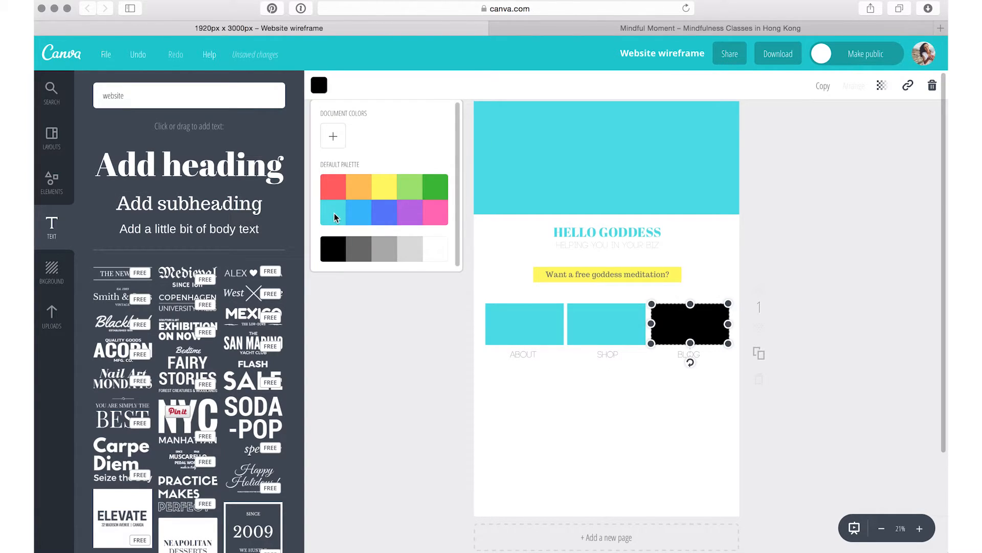
click(334, 213)
click(420, 382)
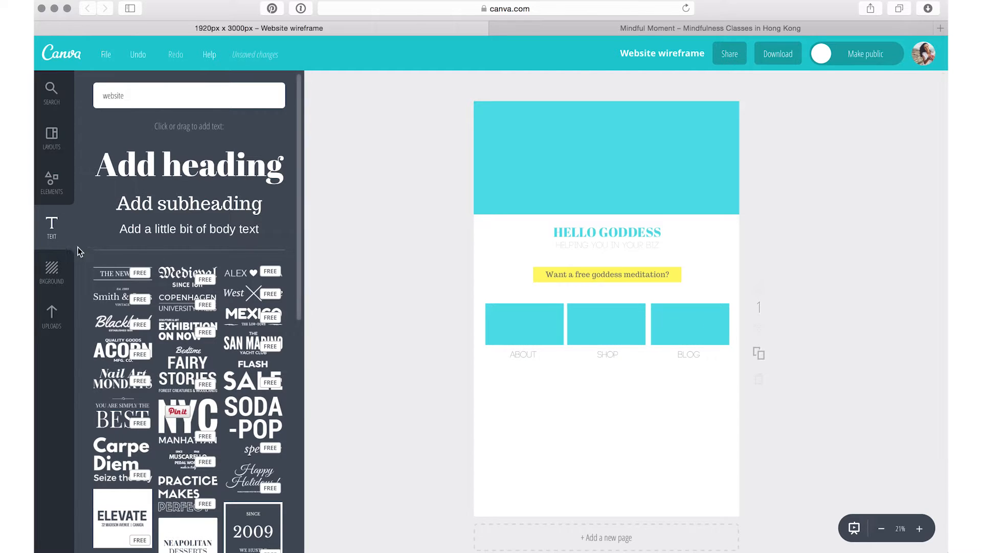
- Add a square shape and shrink it to a small black square overlapping the banner's lower-left edge
click(60, 193)
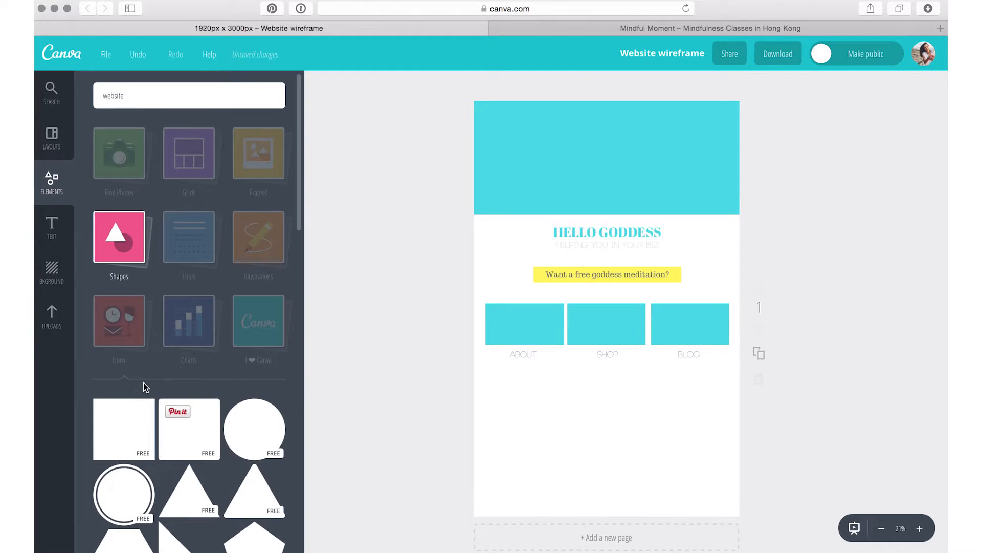
click(137, 431)
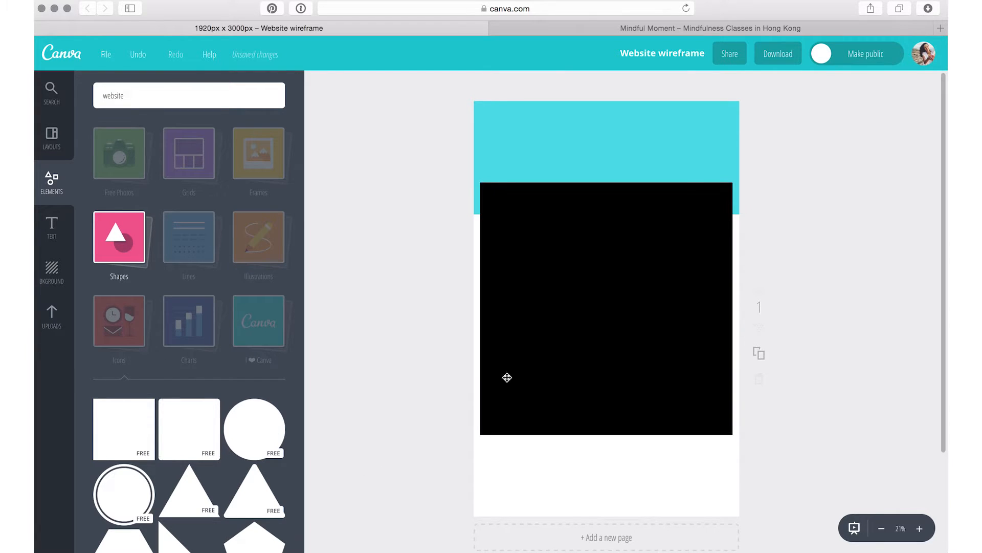
click(605, 305)
drag(735, 434, 524, 226)
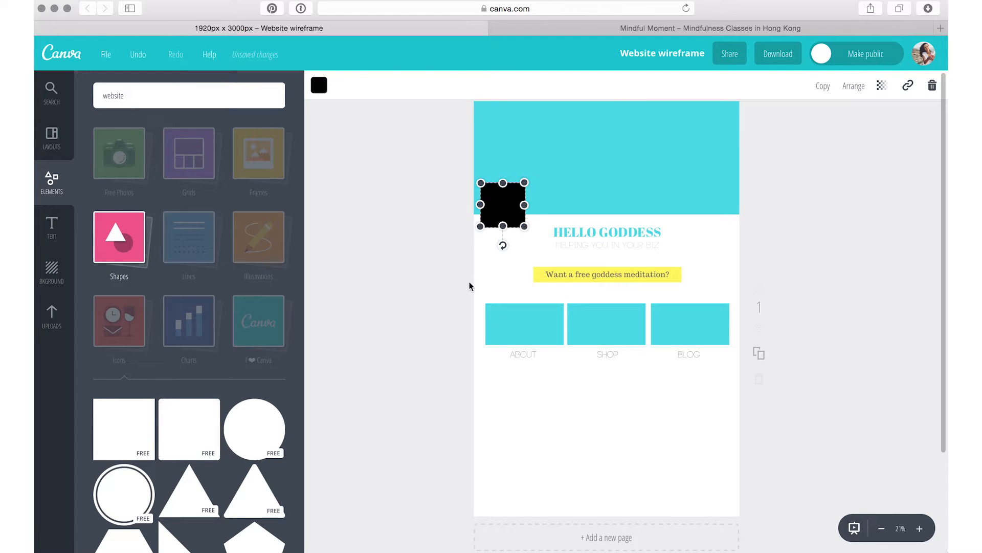
click(501, 405)
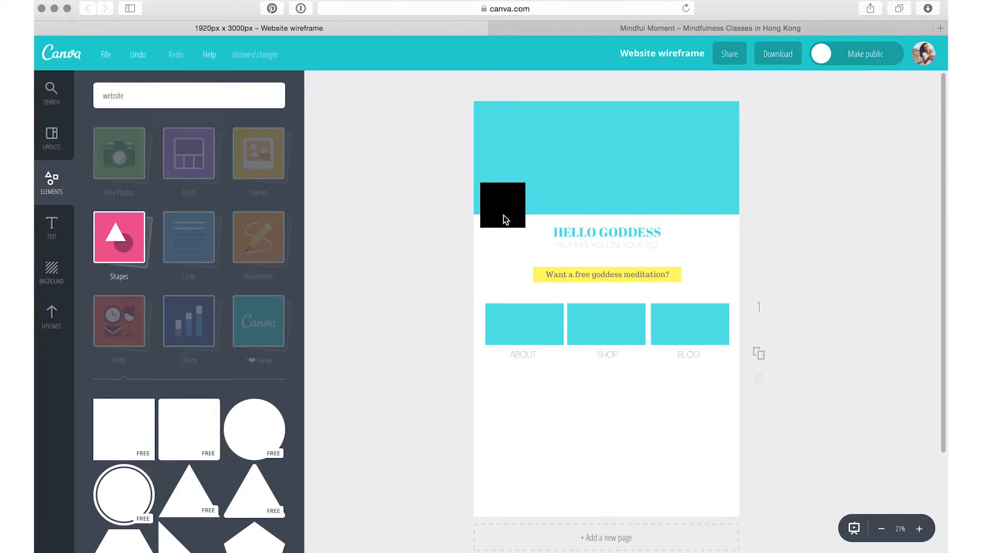
- Try to bring the turquoise banner forward in the stacking order relative to the small black square
click(529, 189)
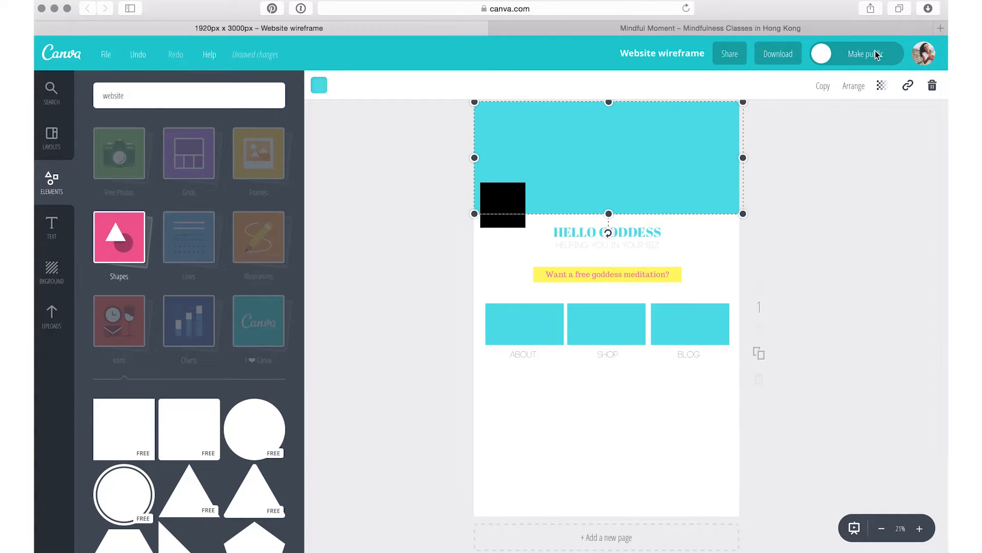
click(858, 87)
click(854, 128)
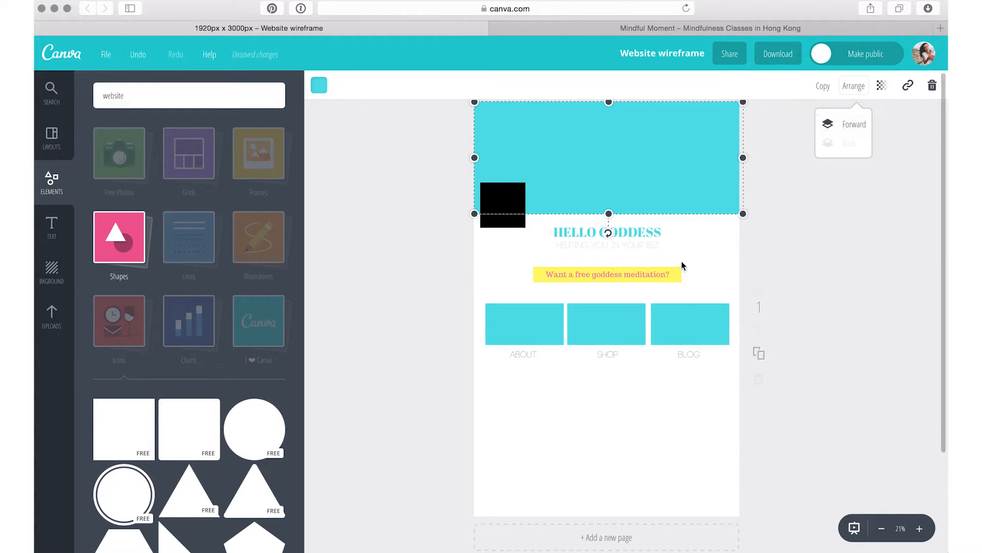
click(485, 237)
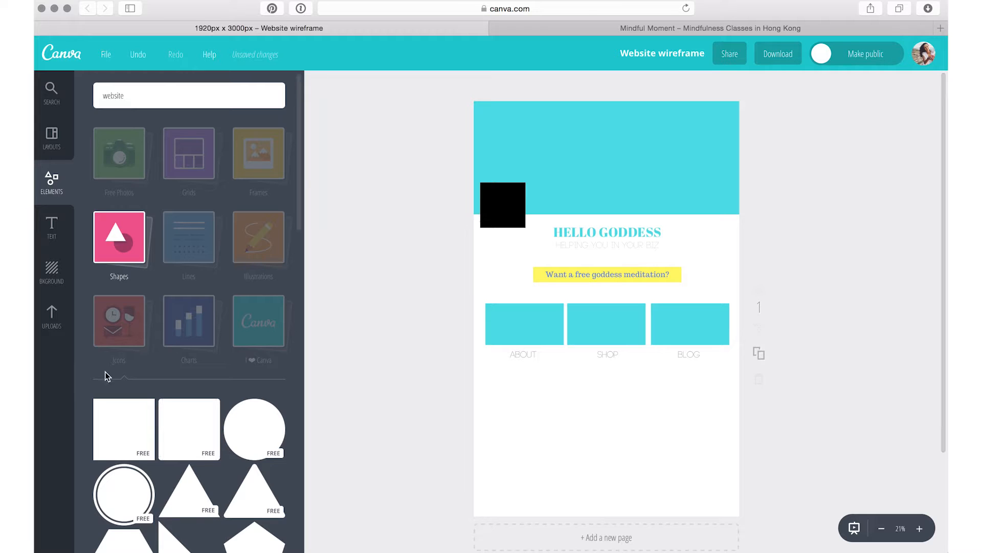
- Add another small square near the page's left edge below the ABOUT label, and place a duplicate directly to its right
click(125, 439)
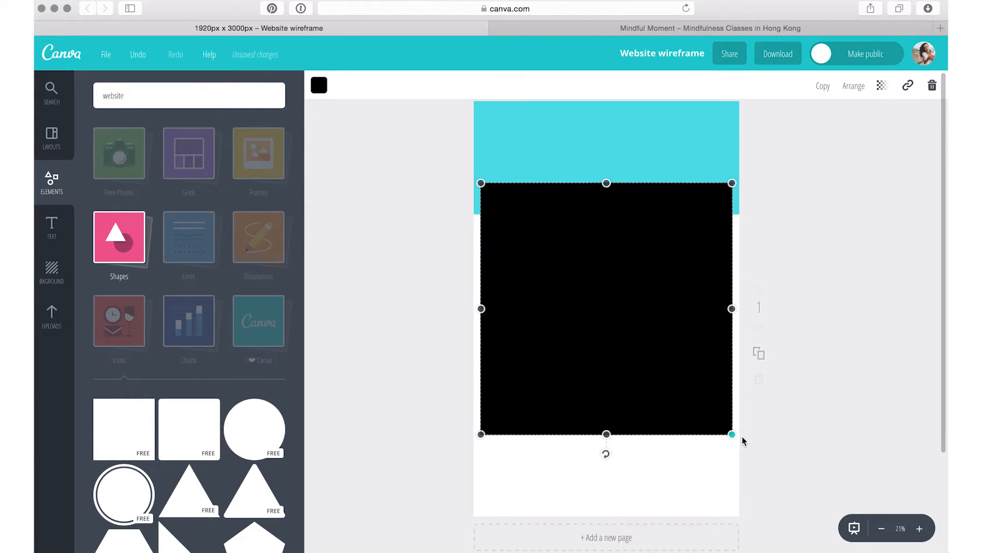
drag(733, 433, 578, 282)
drag(549, 252, 506, 406)
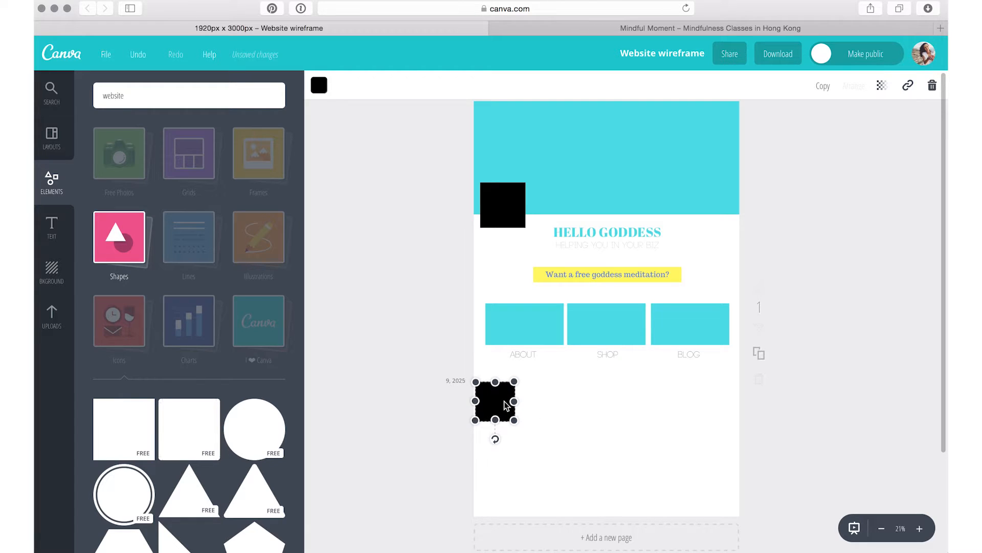
click(823, 86)
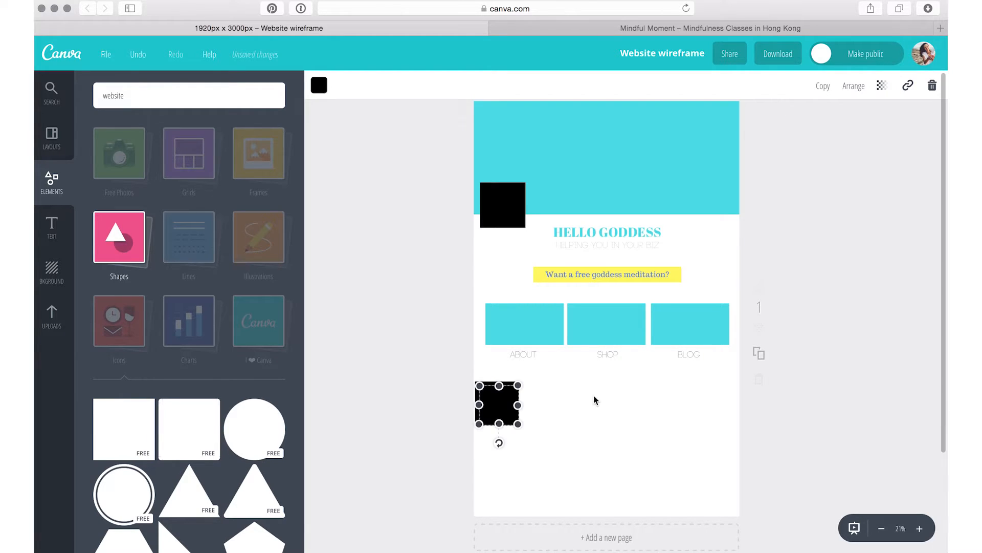
drag(497, 407, 538, 401)
- Recolour both squares beneath the ABOUT label medium grey
click(319, 86)
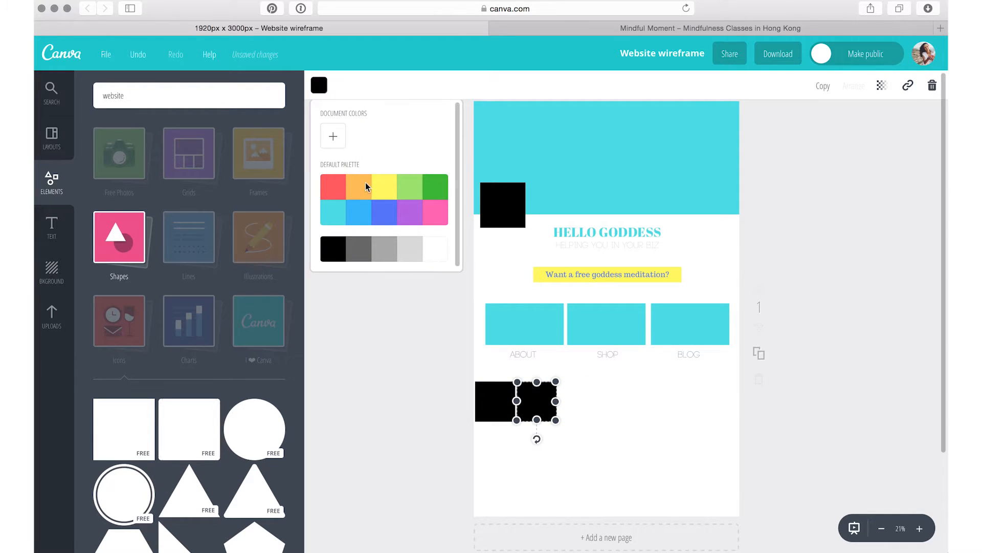
click(386, 241)
click(499, 405)
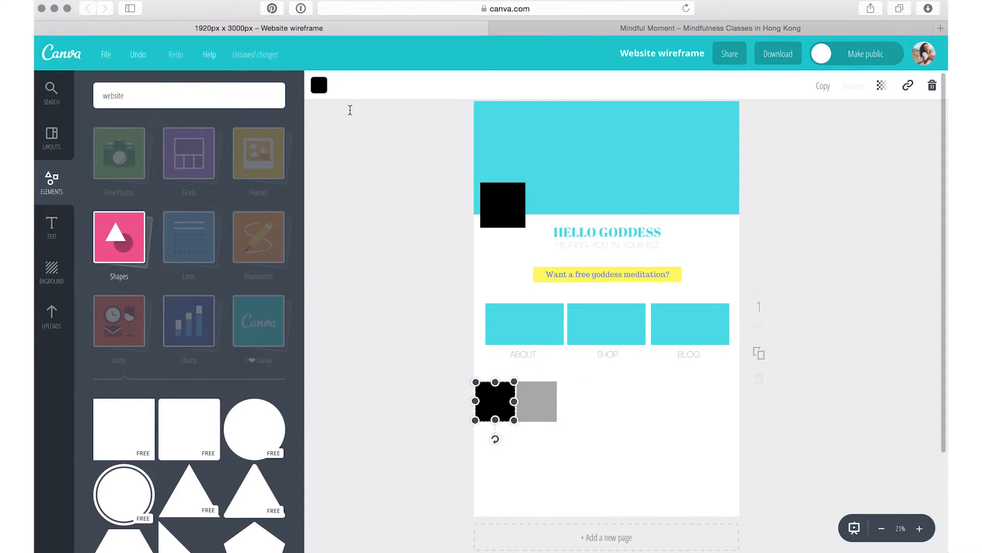
click(319, 87)
click(386, 256)
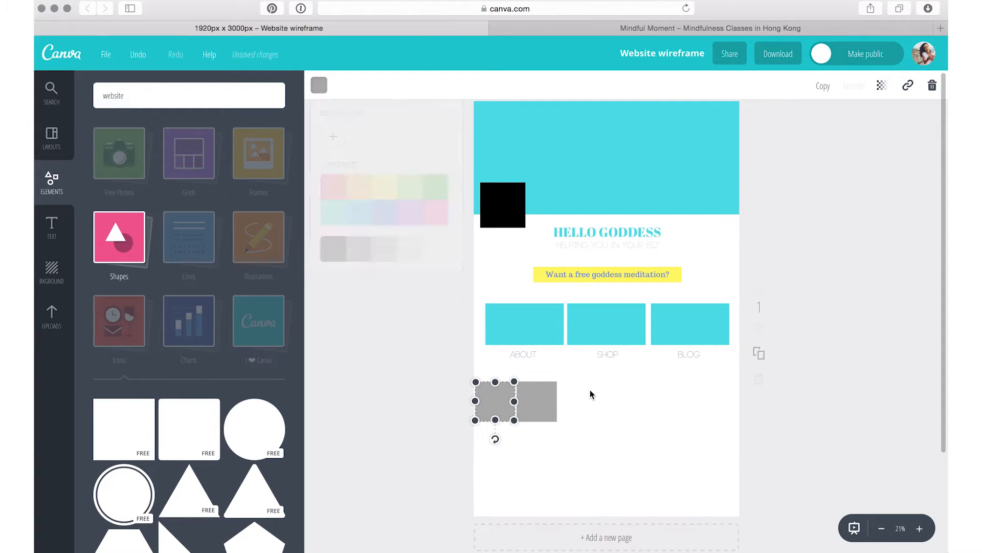
- Duplicate the second grey square and place the copy beside it as the third in the row
click(544, 409)
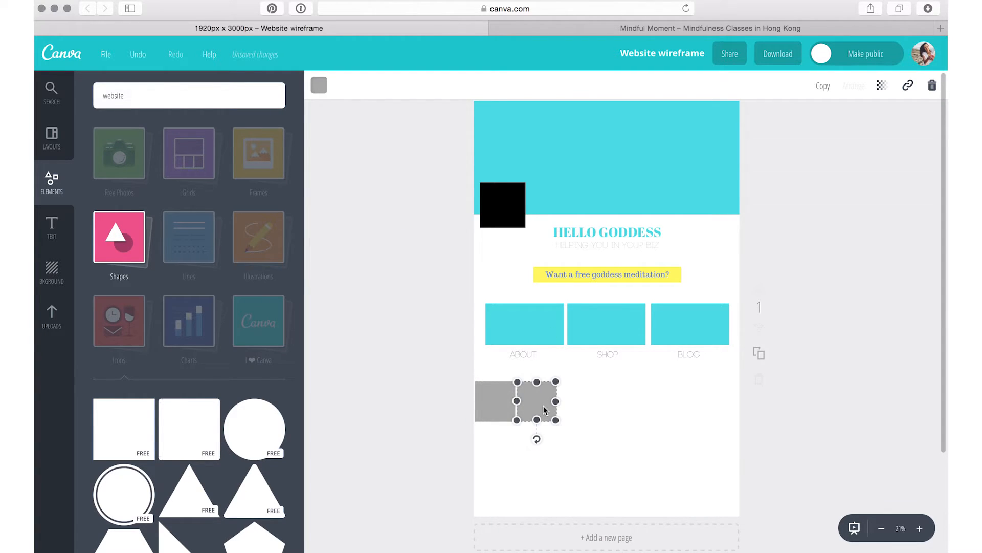
click(822, 85)
drag(549, 399, 580, 406)
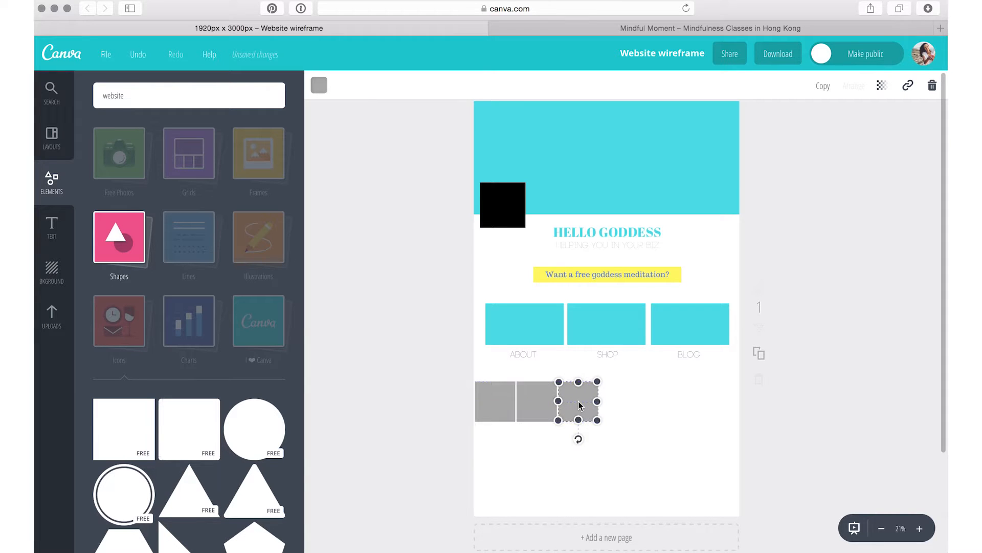
- Duplicate the third grey square repeatedly and line up the copies to make a row of six
click(823, 85)
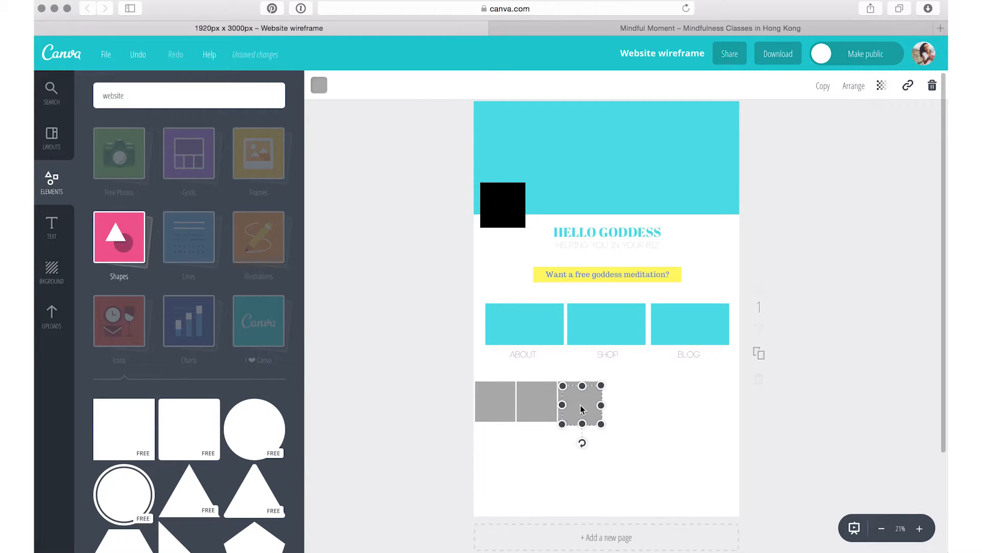
drag(581, 408, 698, 403)
click(822, 85)
click(822, 85)
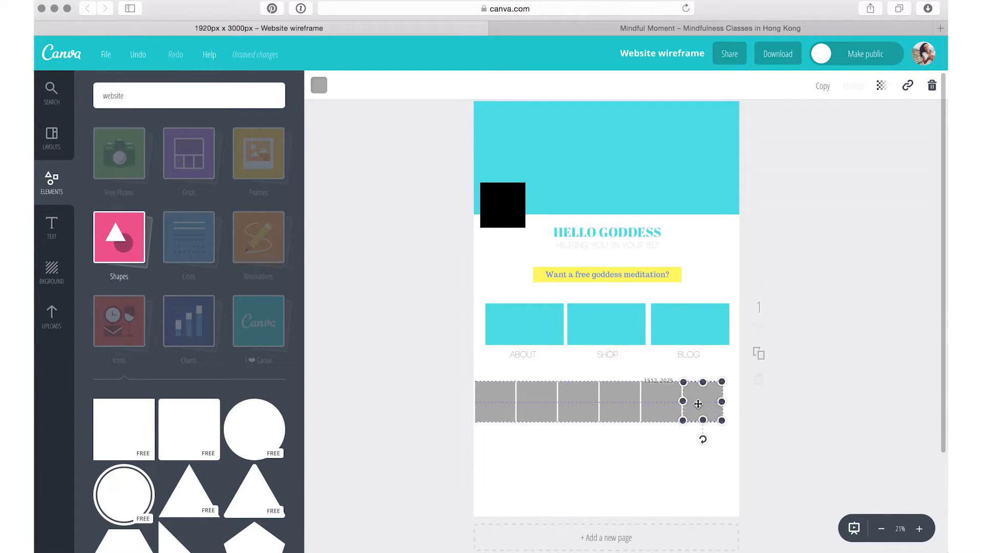
- Select all six grey squares together and nudge the row slightly to the right
shift+click(653, 400)
shift+click(601, 398)
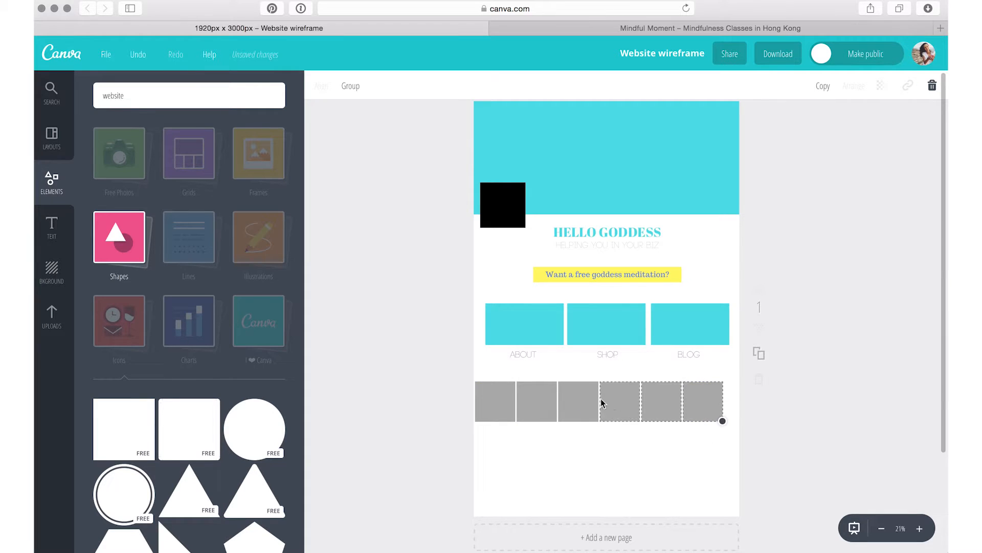
shift+click(518, 402)
key(shift+Right)
key(shift+Right)
key(shift+Right)
key(shift+Right)
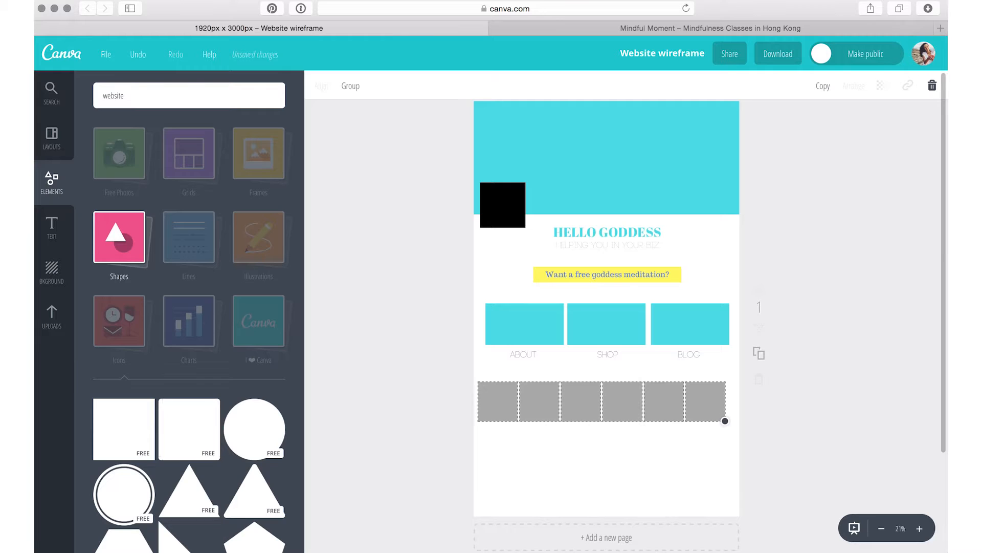
key(shift+Right)
key(shift+Right)
key(shift+Right)
key(shift+Right)
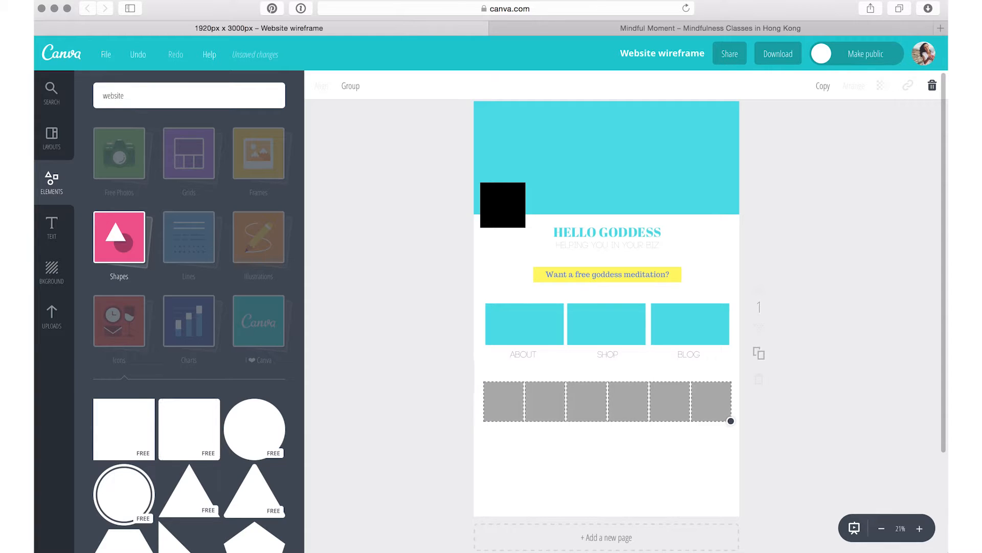
key(Left)
key(Left)
key(Left)
- Enlarge the row of six grey squares and align it to span the full page width
drag(726, 420, 737, 420)
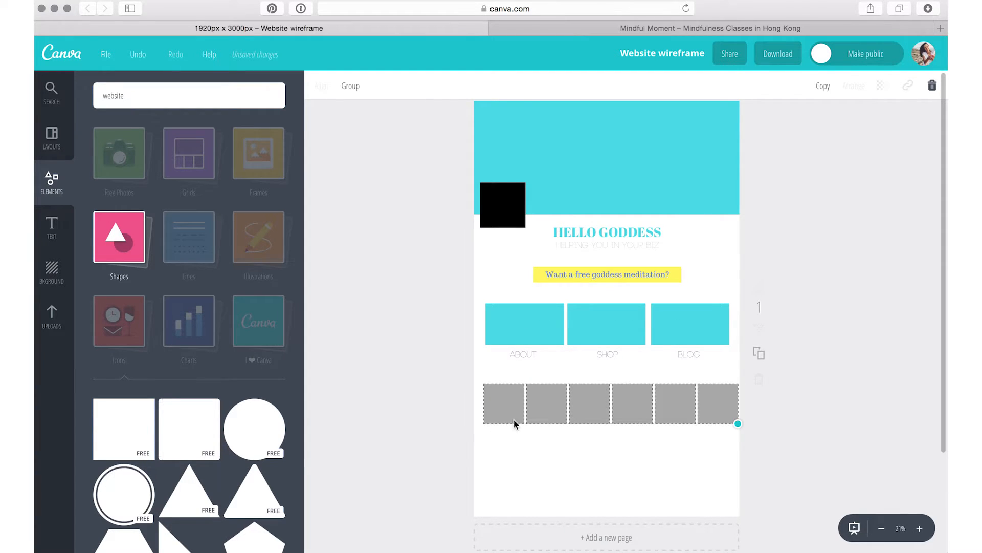
drag(505, 412, 494, 413)
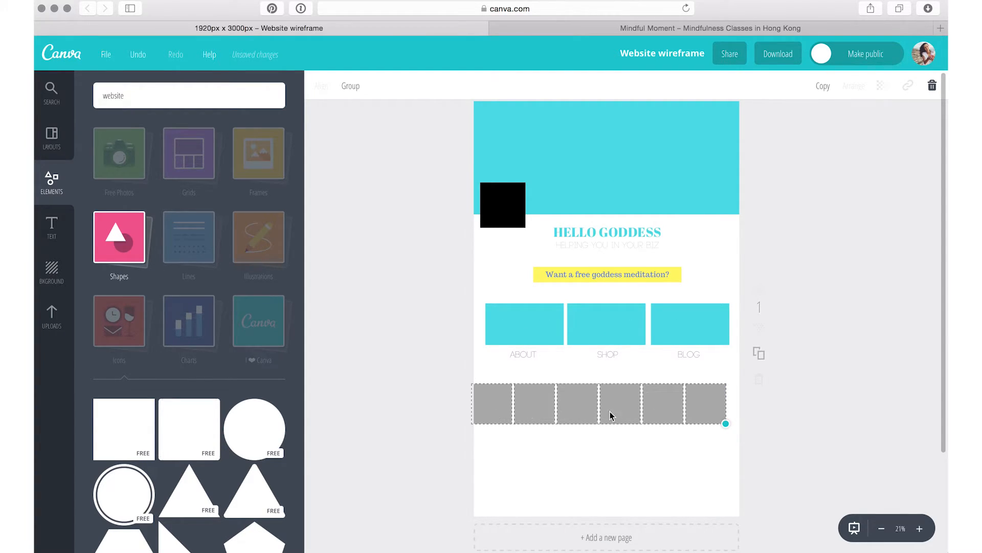
drag(724, 425, 742, 428)
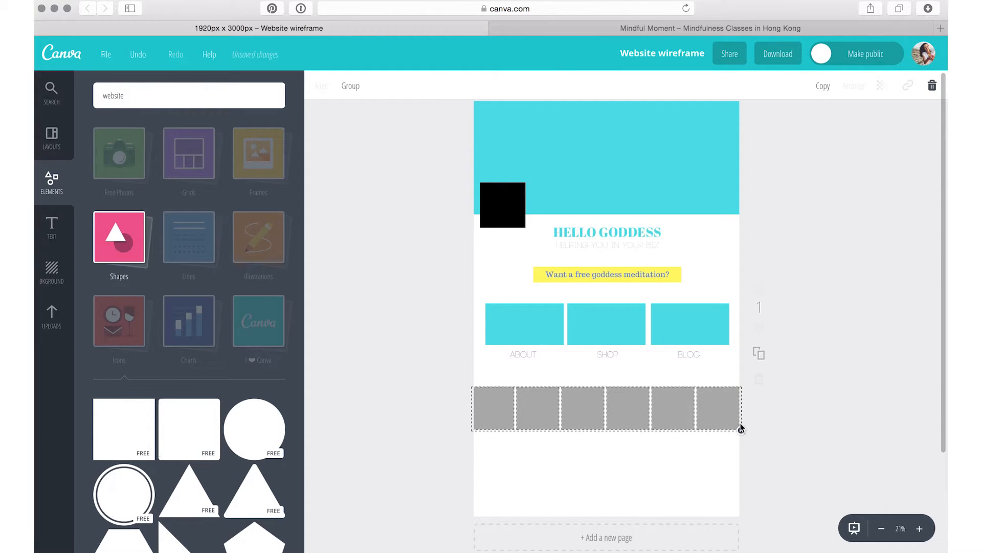
click(773, 420)
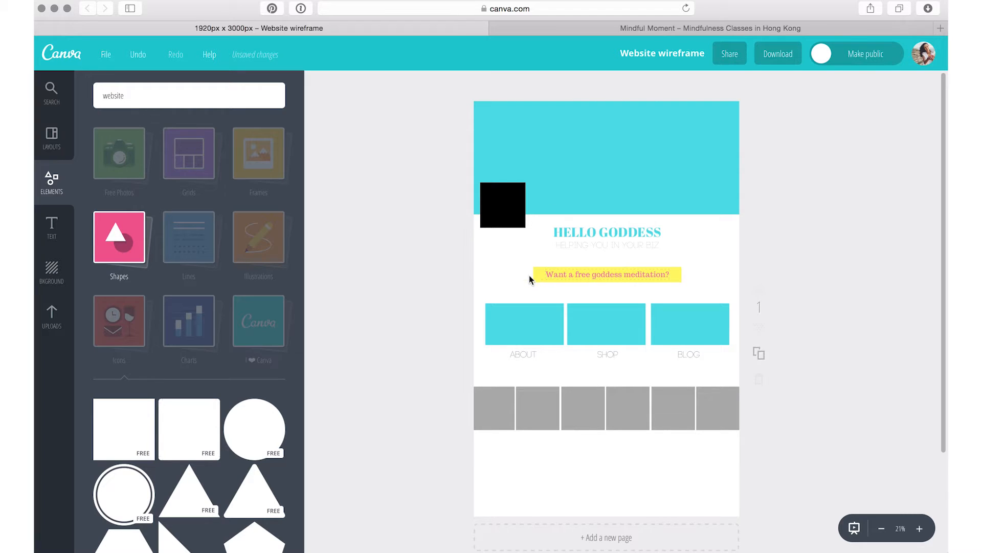
- Bring the turquoise banner forward so it is stacked in front of the small black square
click(539, 197)
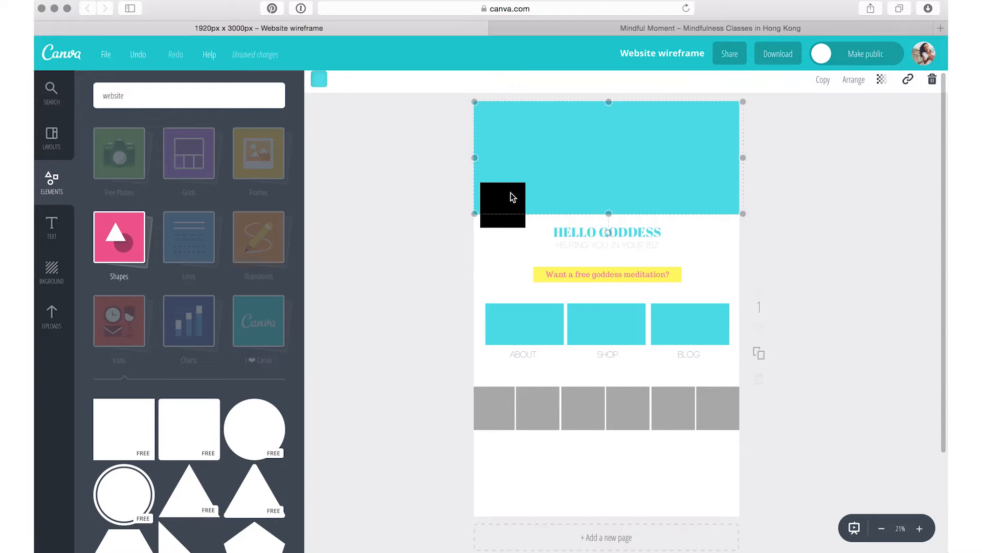
click(854, 85)
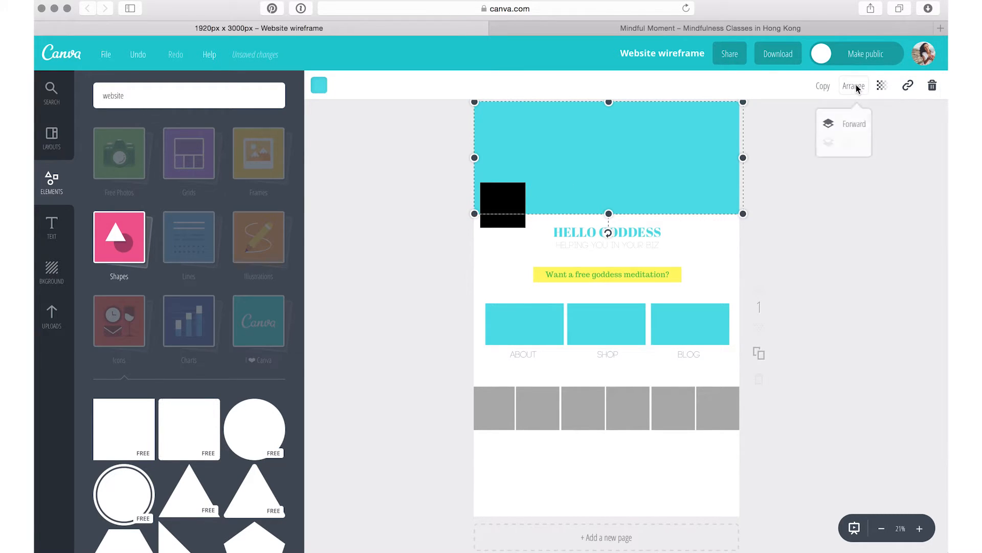
click(854, 124)
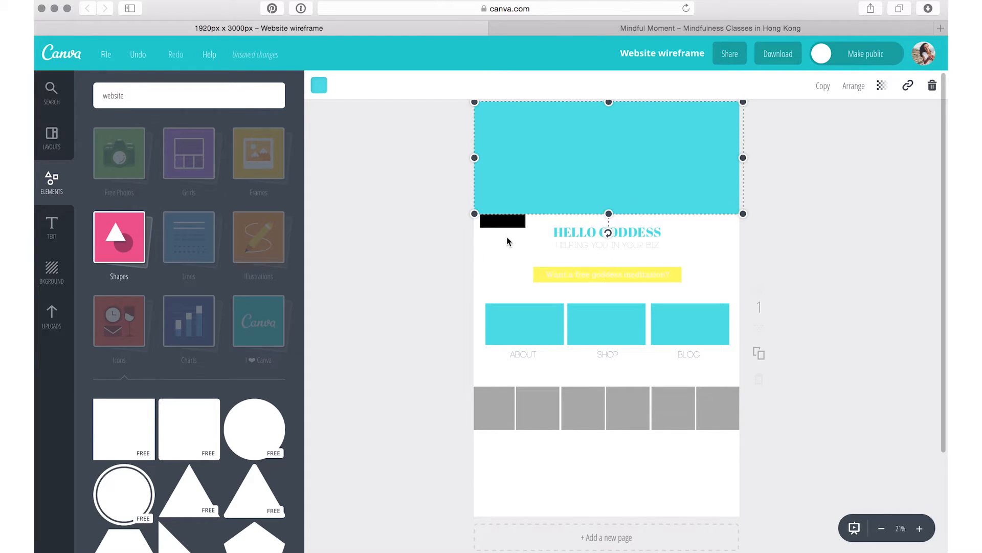
click(423, 321)
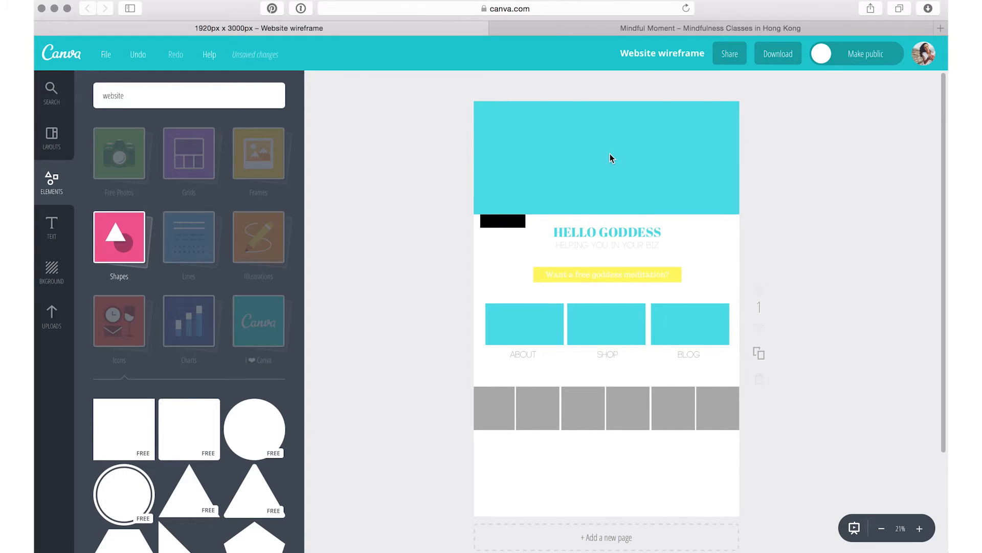
- Recolour the "Want a free goddess meditation?" text dark grey
click(599, 275)
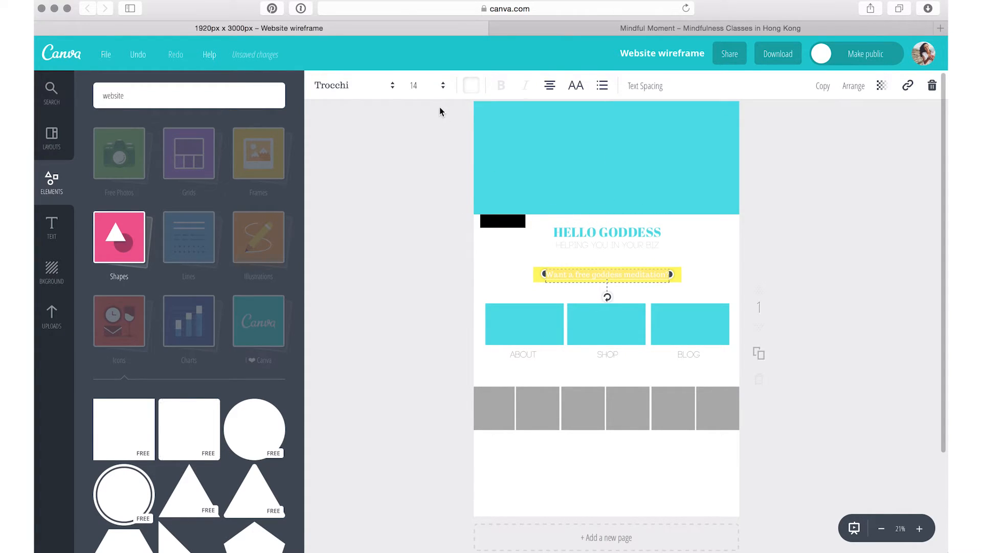
click(471, 84)
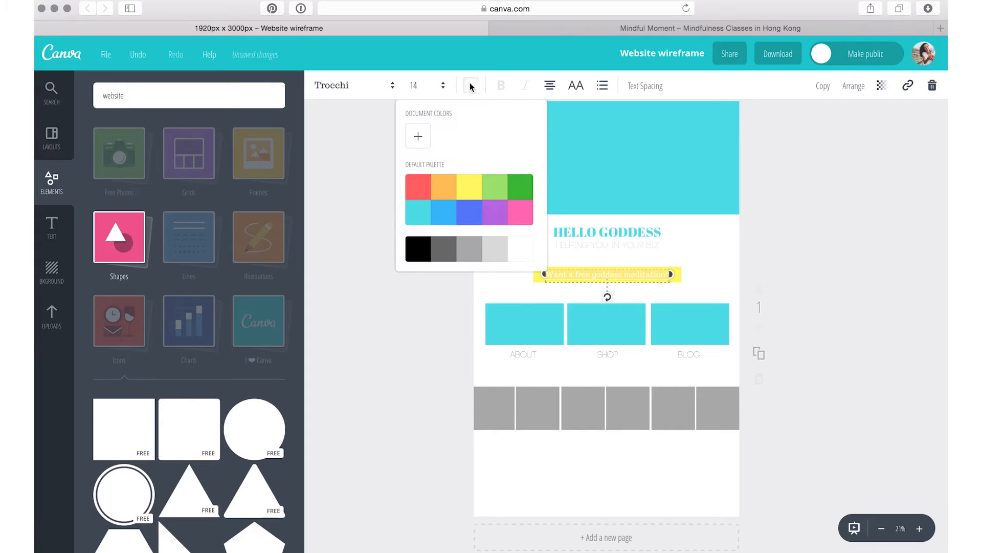
click(445, 248)
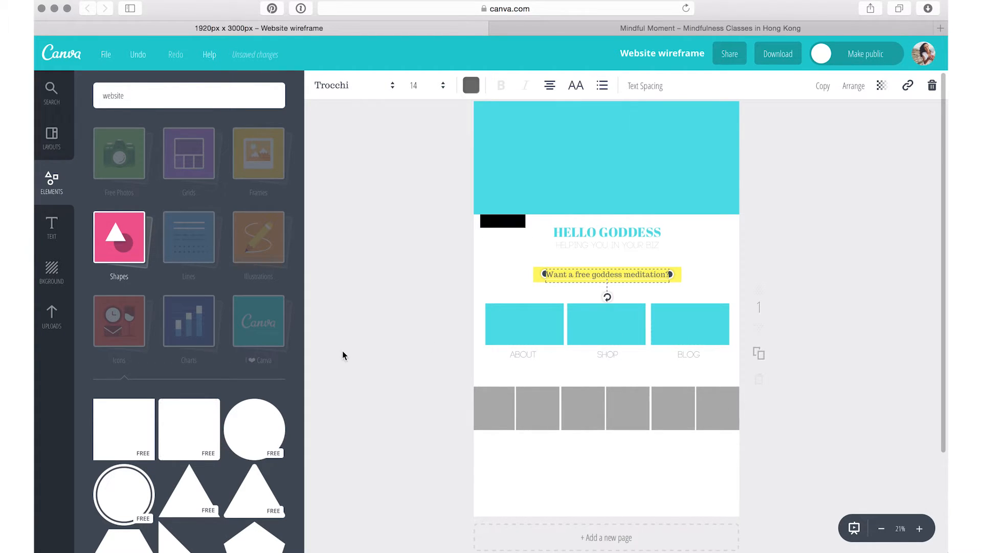
- Add a square, flatten it into a full-width bar below the row of grey squares, and recolour it turquoise
drag(131, 427, 640, 327)
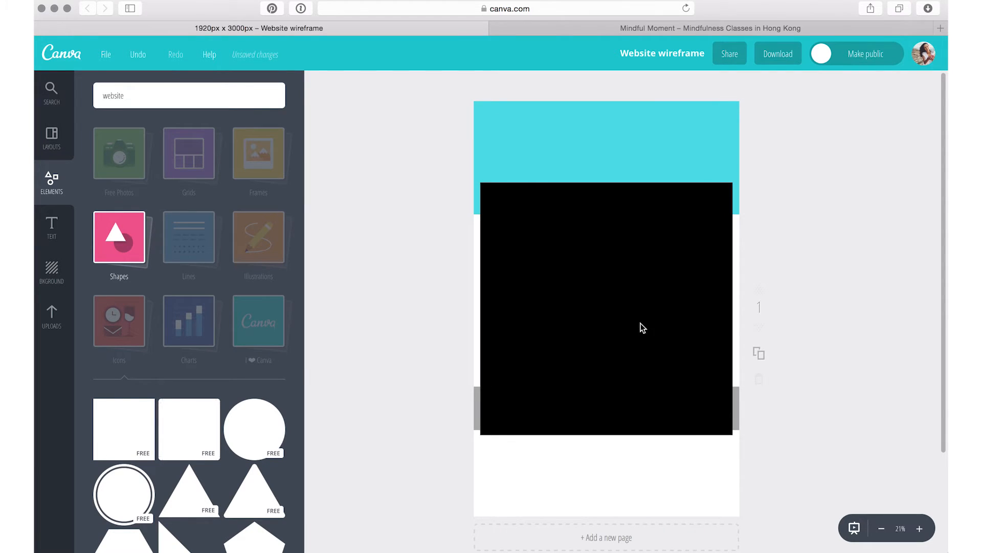
drag(607, 435, 607, 214)
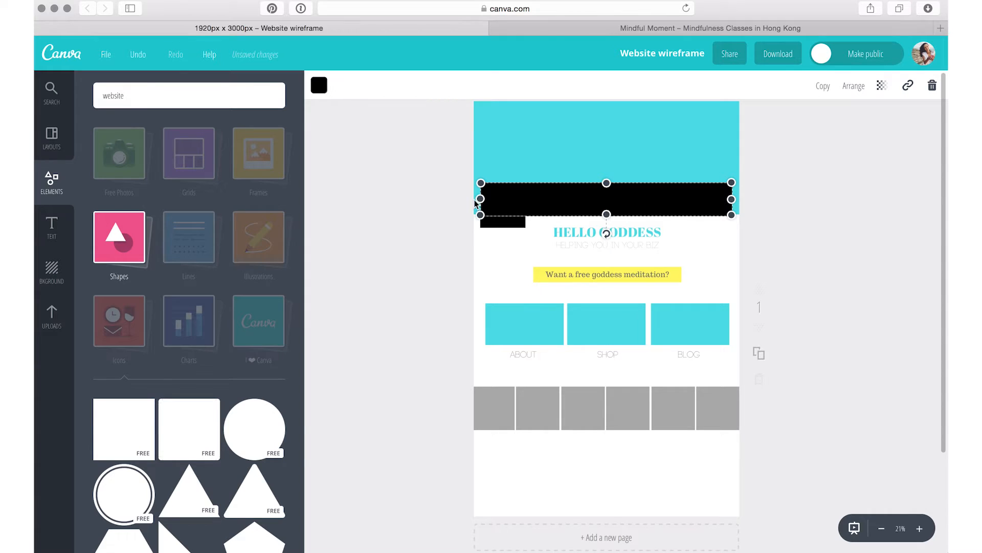
drag(524, 200, 561, 468)
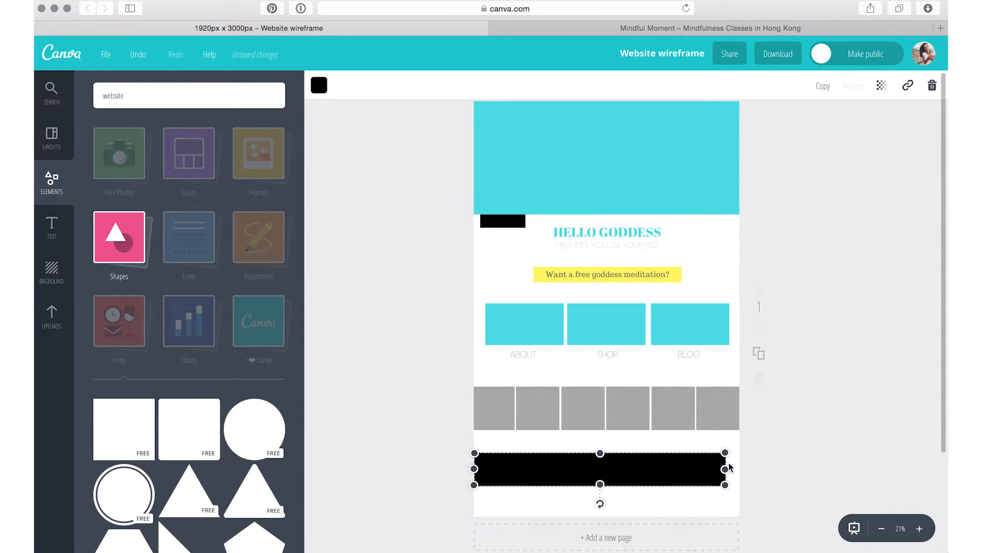
drag(727, 469, 740, 469)
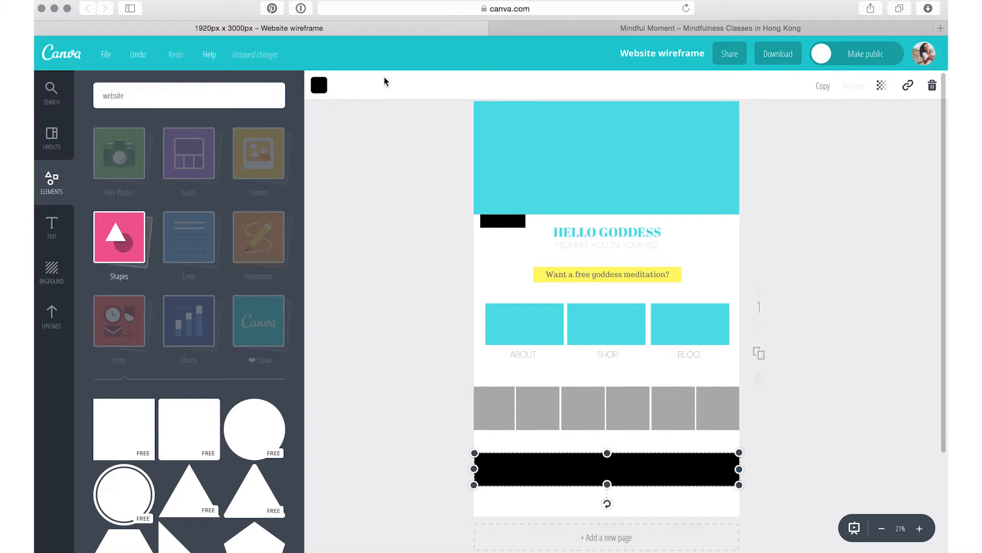
click(319, 85)
click(337, 215)
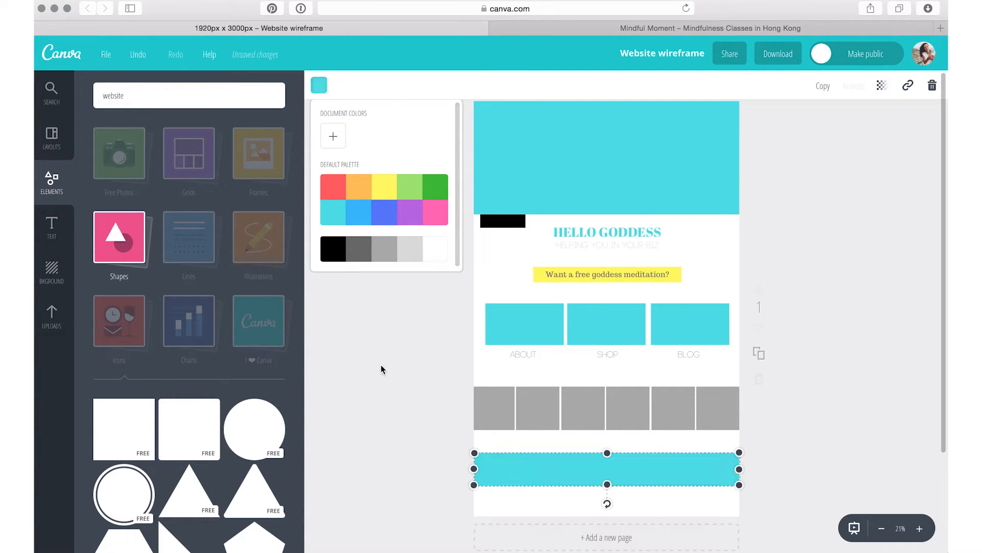
- Add another black square and shrink it to a small rectangle over the banner's lower-left area
click(140, 426)
click(606, 428)
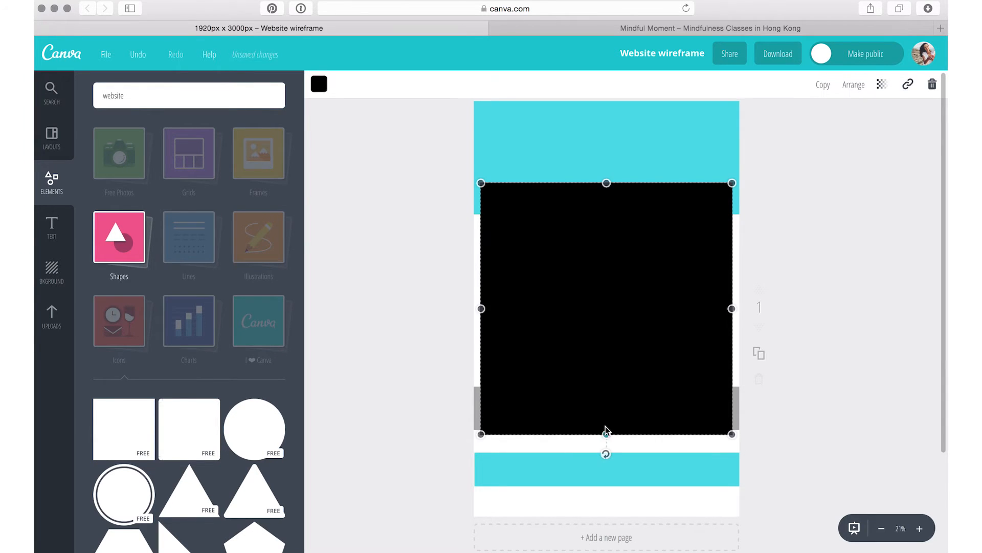
drag(606, 433, 600, 203)
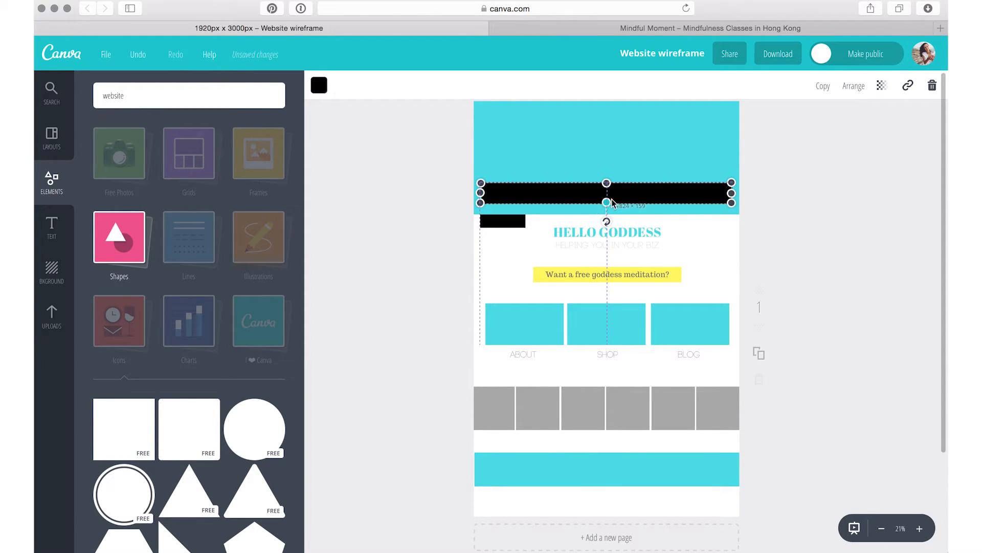
drag(732, 194, 544, 197)
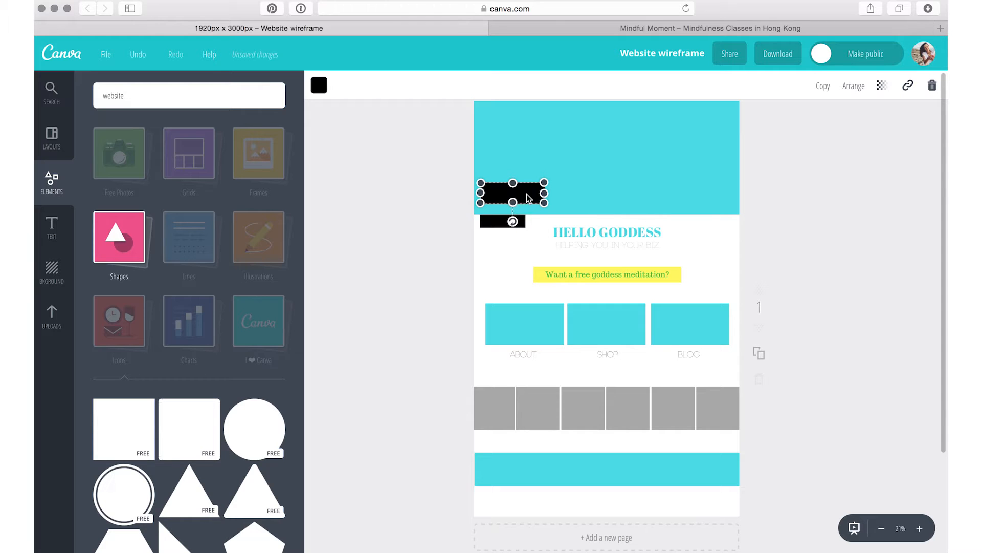
click(567, 361)
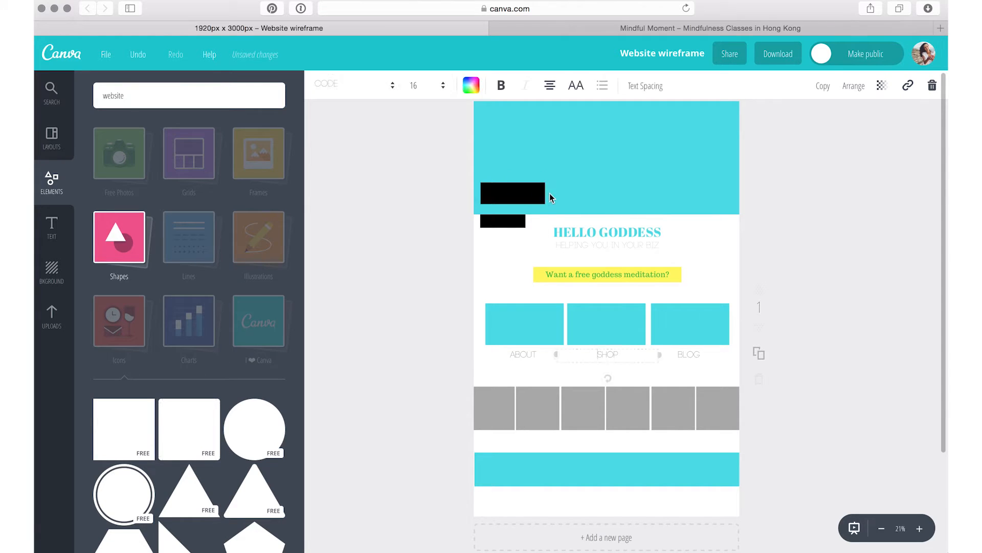
click(639, 197)
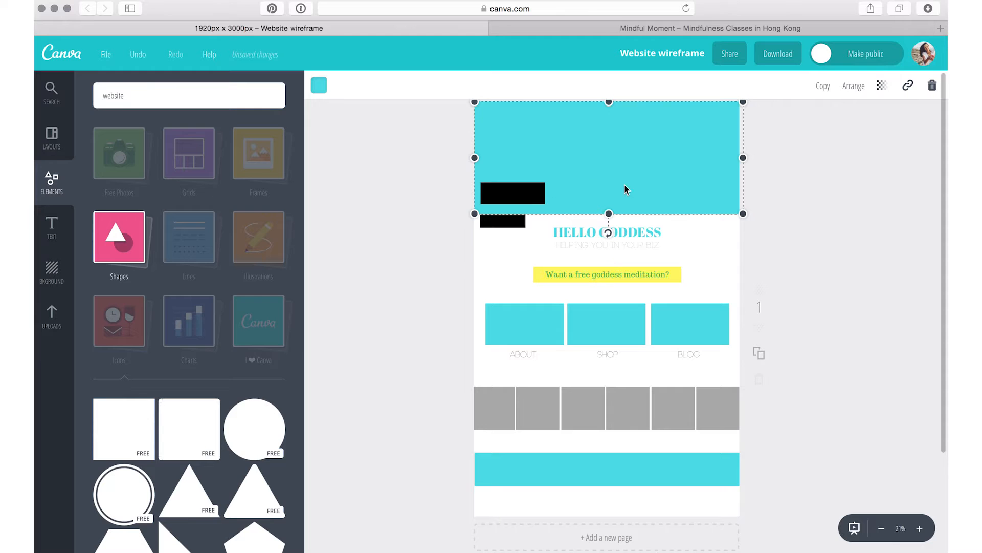
click(805, 234)
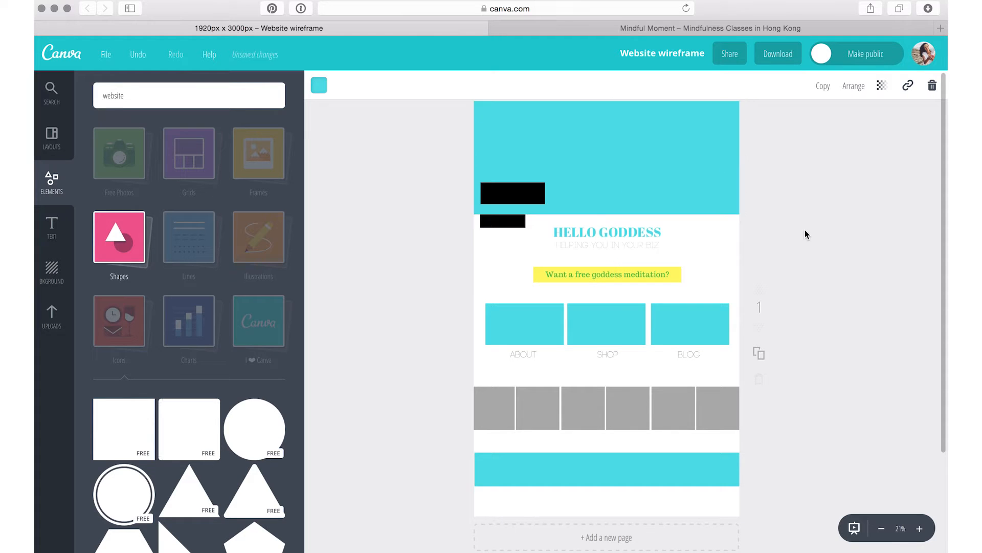
- Add a square, shrink it to a small button at the right end of the lower turquoise bar, and recolour it yellow
click(127, 431)
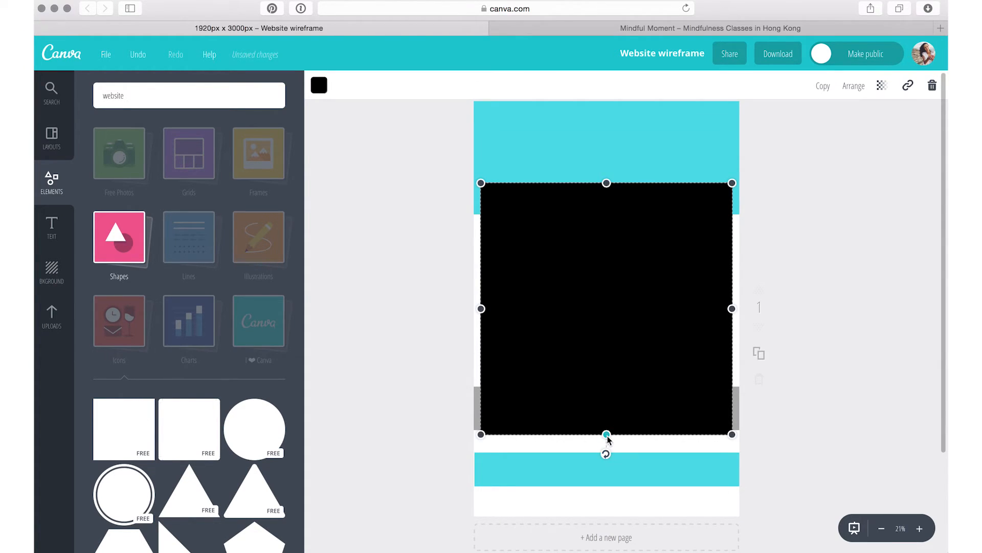
drag(607, 436, 597, 205)
drag(592, 192, 688, 469)
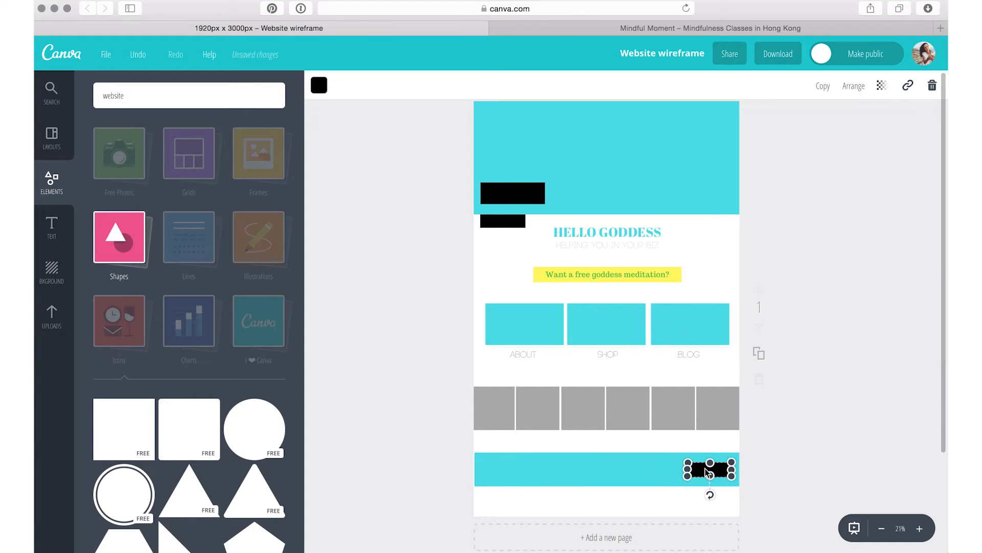
click(323, 91)
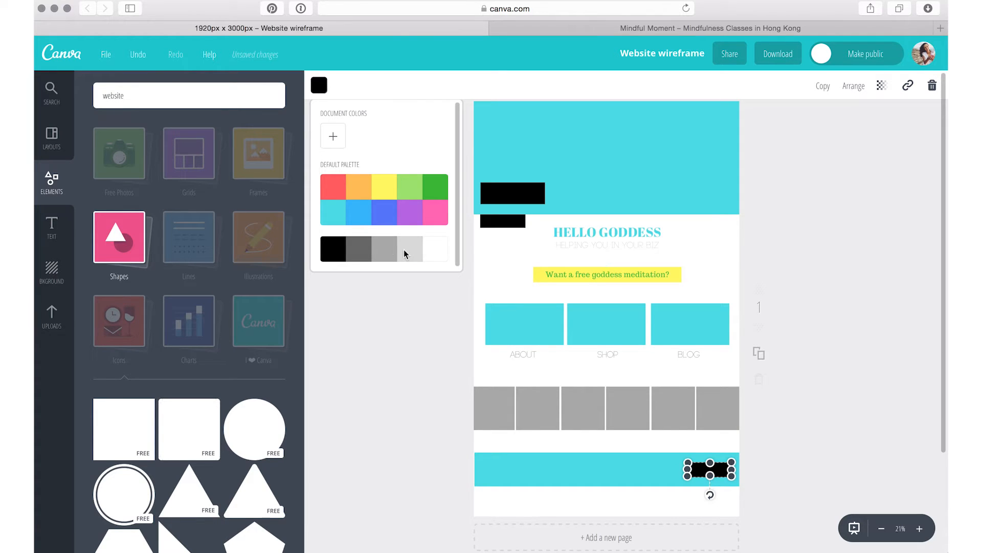
click(438, 255)
click(386, 188)
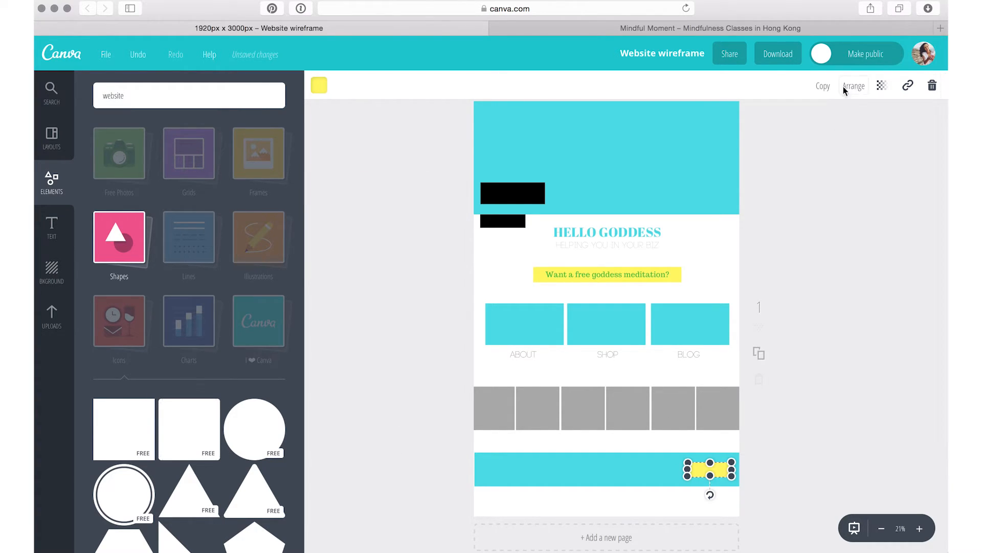
- Duplicate the yellow button as a wider box to its left within the turquoise bar and recolour the copy white
click(824, 87)
drag(704, 474, 590, 469)
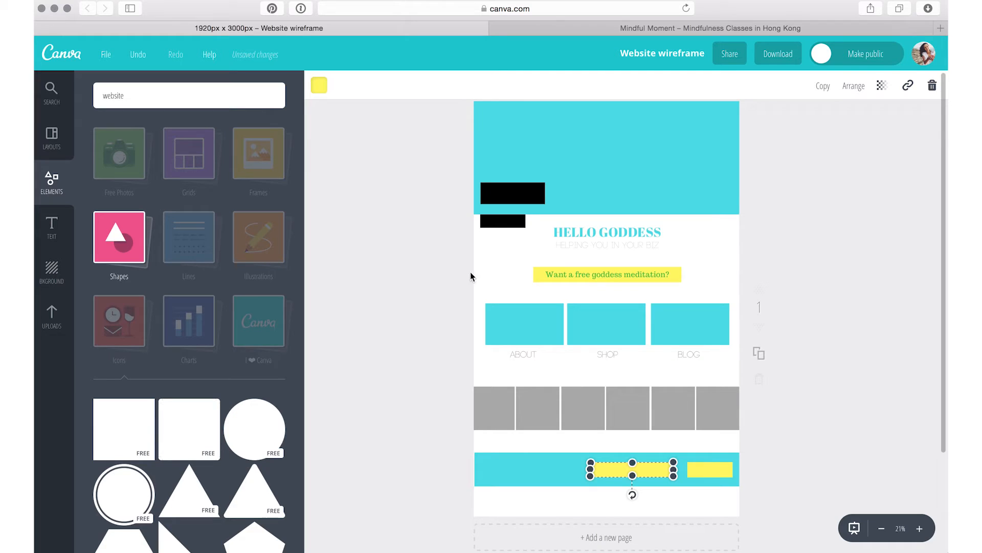
click(320, 87)
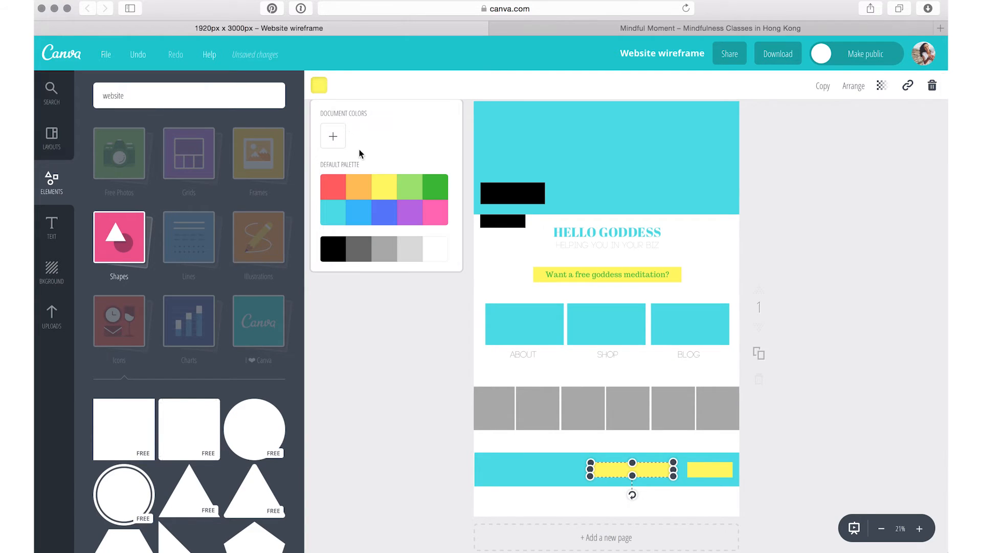
click(429, 252)
click(403, 450)
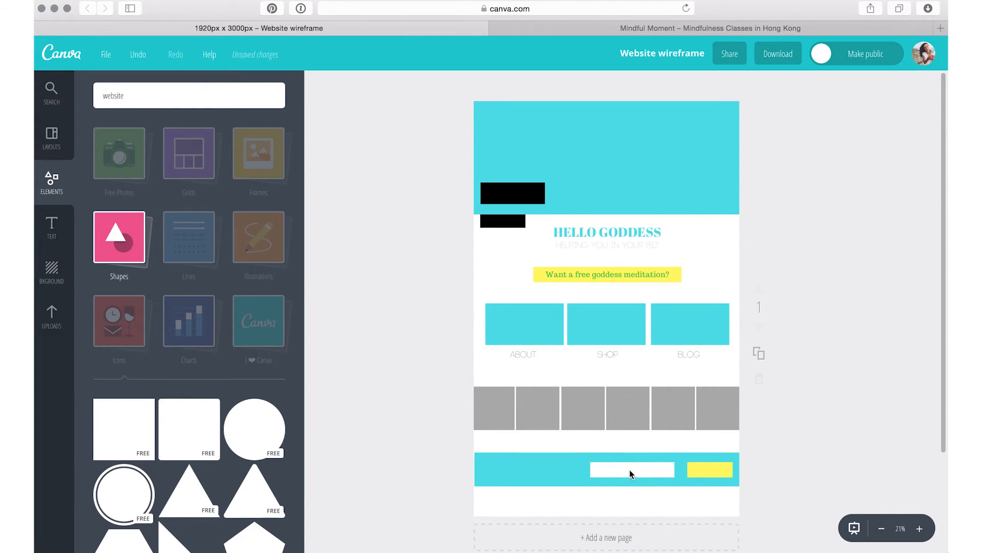
click(621, 481)
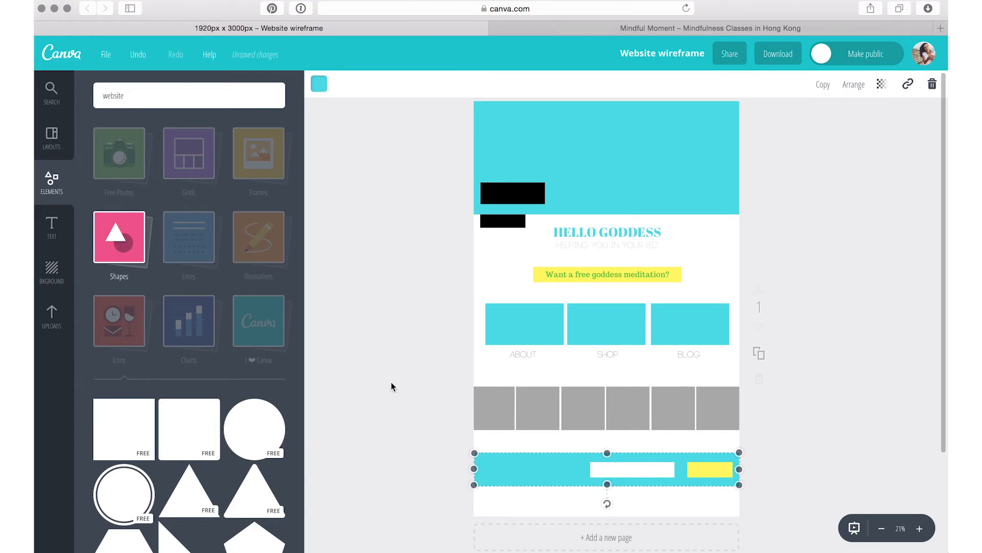
- Add body text reading "Sign up to stay in touch!" and place it at the left end of the lower turquoise bar
click(50, 224)
drag(208, 229, 597, 315)
double_click(598, 315)
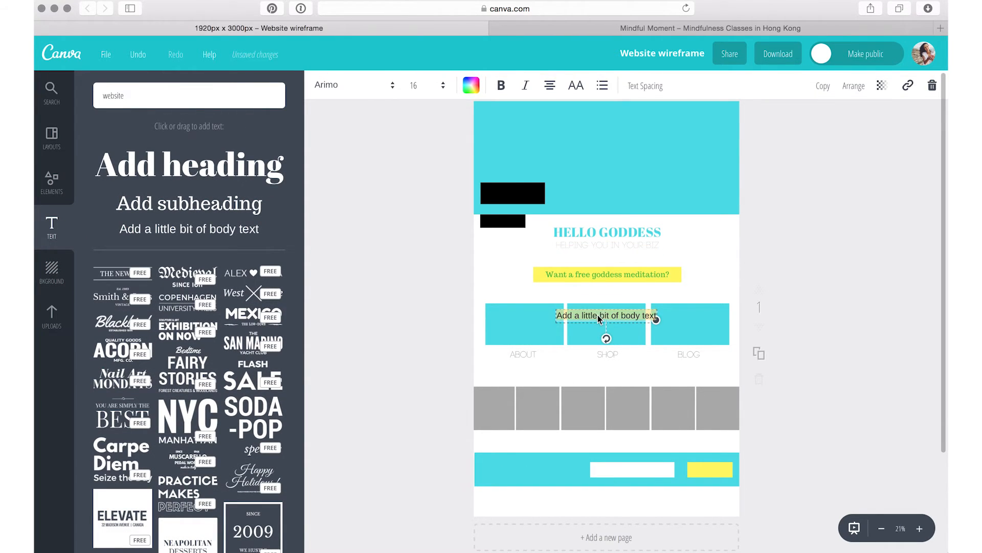
text(S)
text(ign up to )
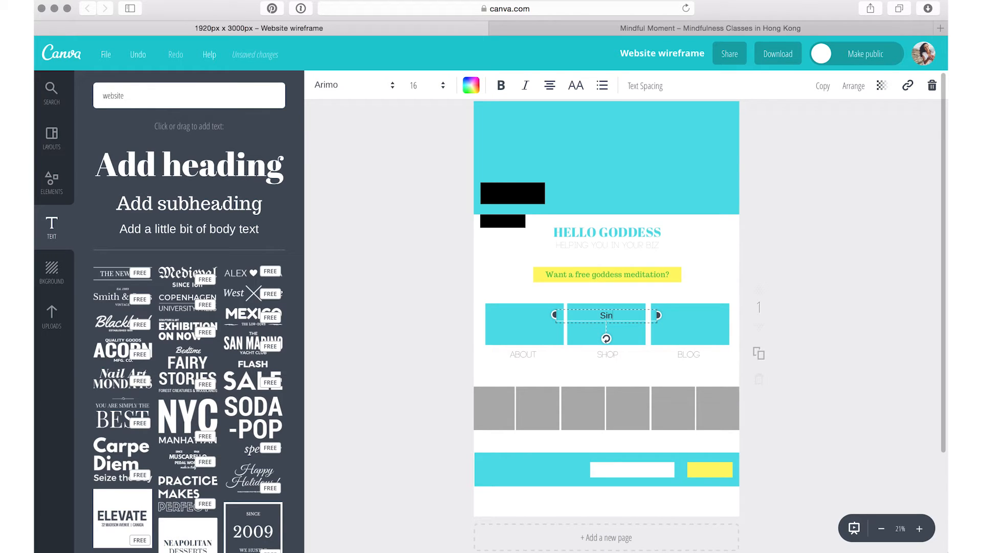
text(stay in touch!)
click(857, 314)
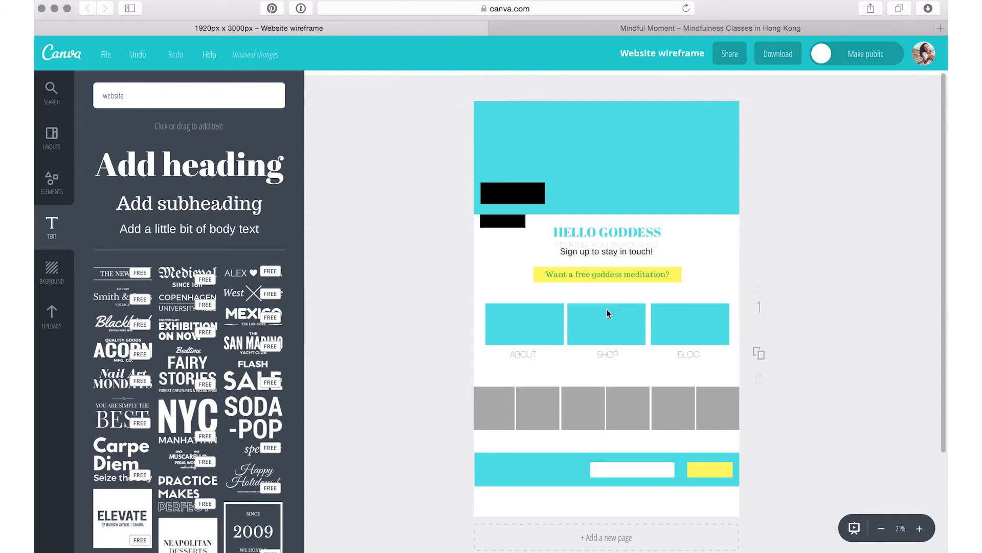
drag(615, 315, 543, 470)
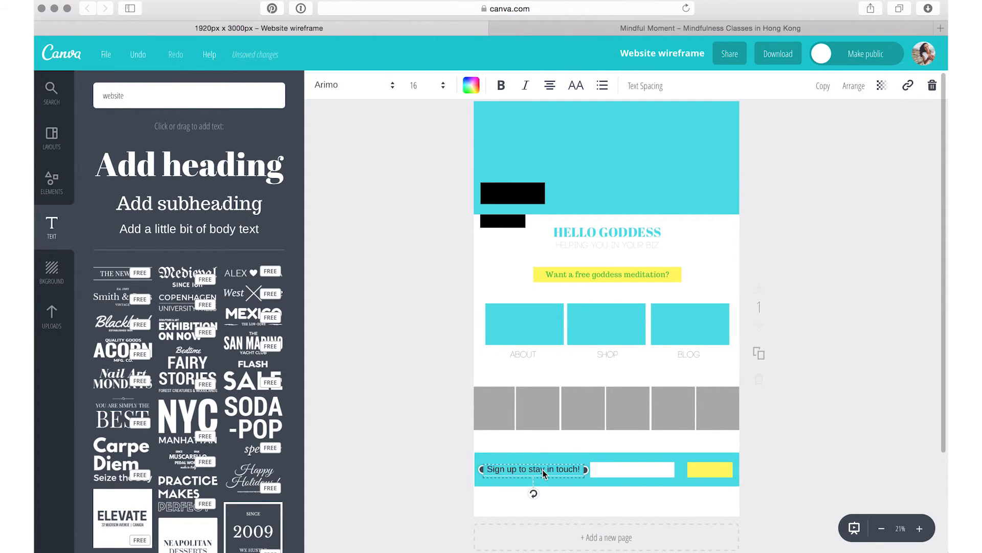
- Recolour the "Sign up to stay in touch!" text dark grey
double_click(537, 471)
triple_click(538, 471)
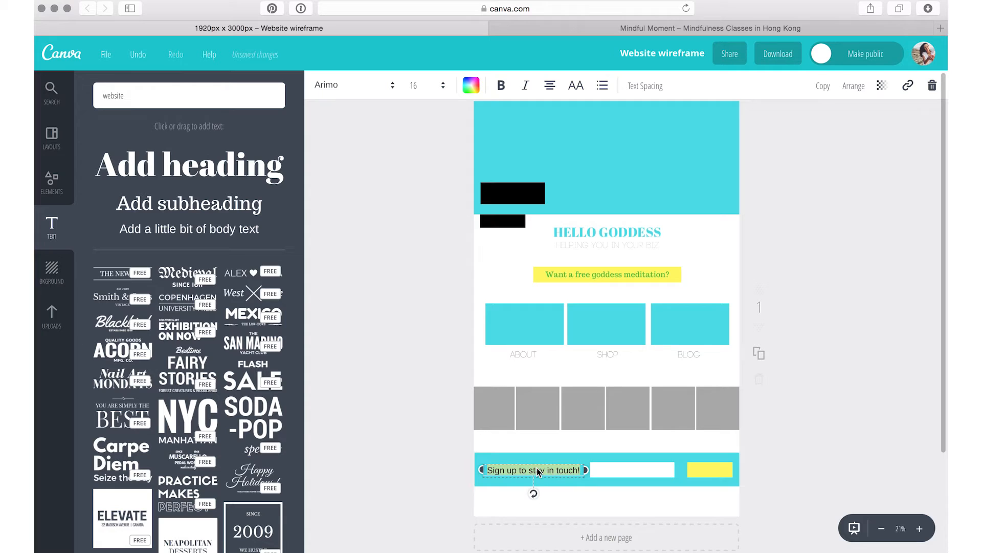
click(468, 83)
click(444, 248)
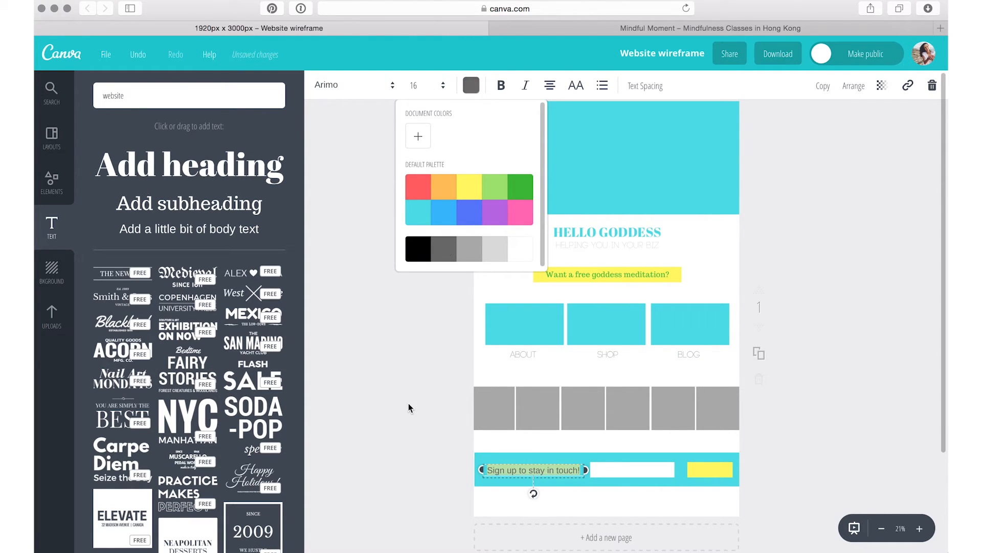
click(431, 442)
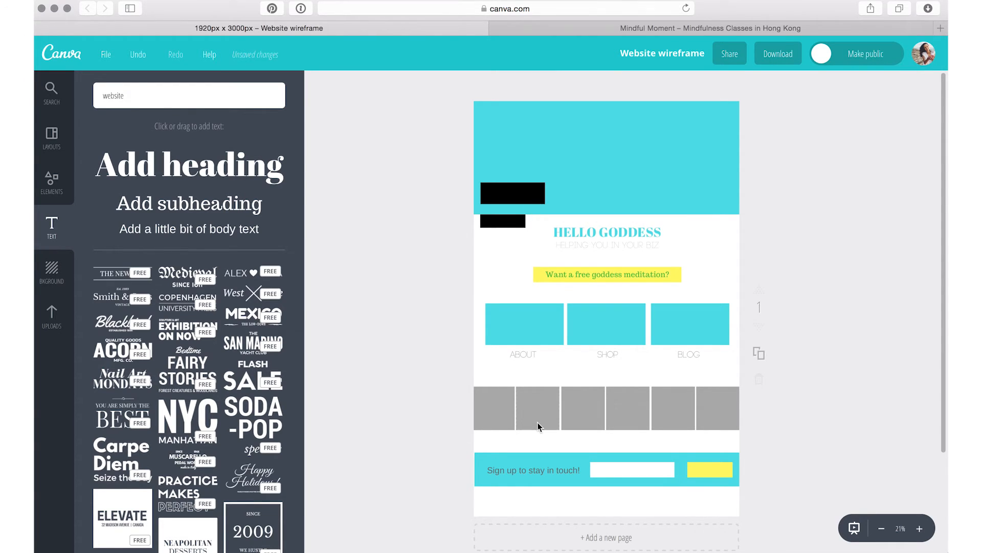
- Add a square, flatten it into a full-width footer bar directly below the turquoise sign-up bar, and recolour it medium grey
scroll(537, 423, down, 1)
click(51, 183)
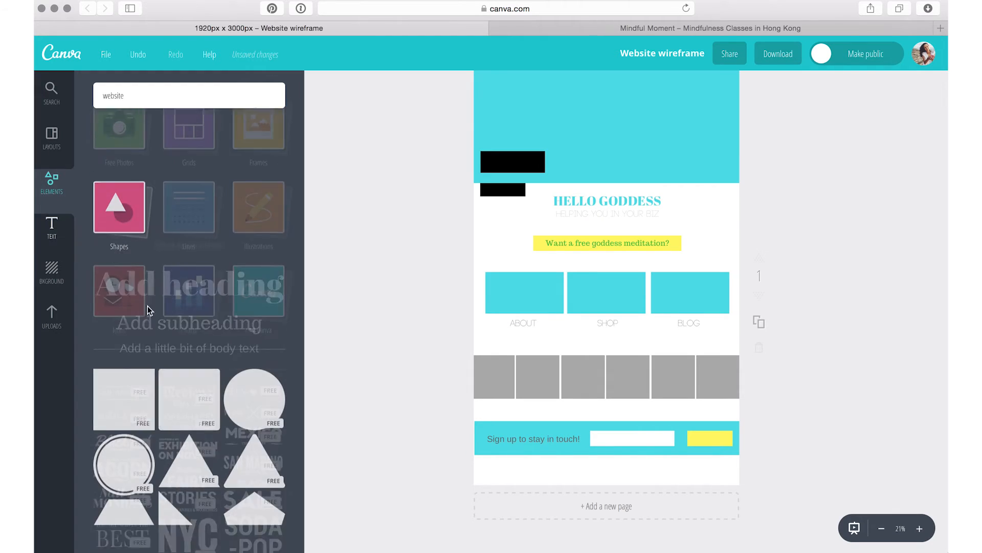
drag(143, 428, 630, 454)
drag(725, 470, 739, 469)
click(318, 85)
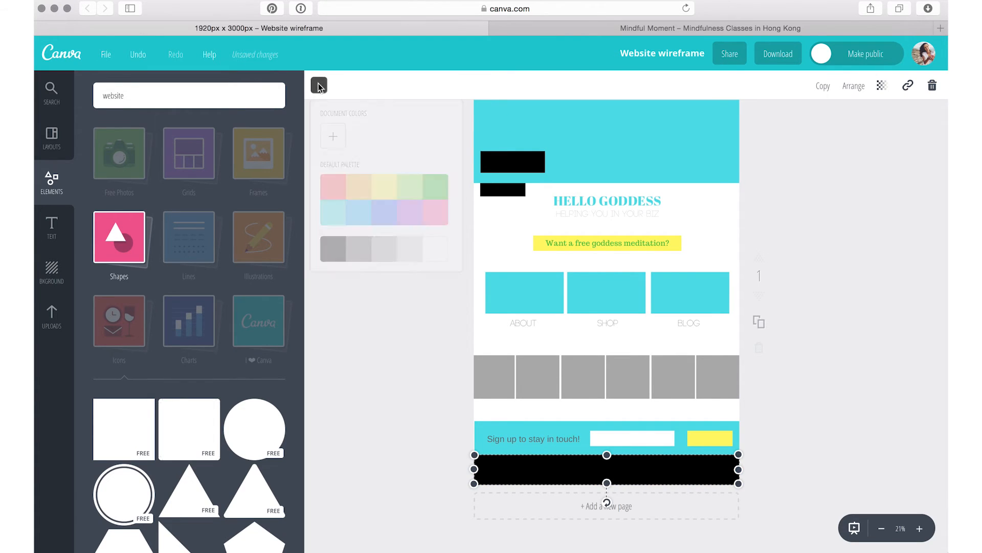
click(352, 244)
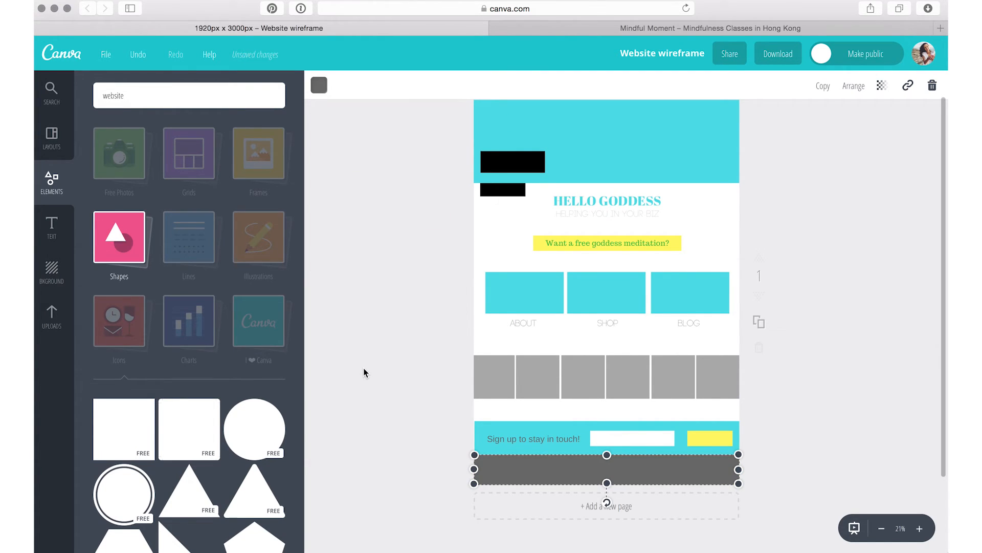
click(319, 85)
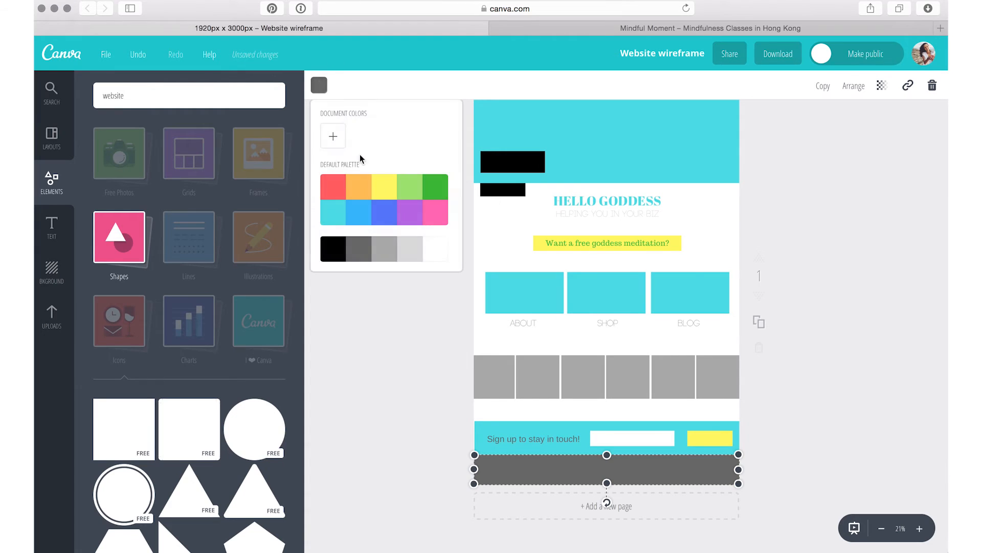
click(390, 249)
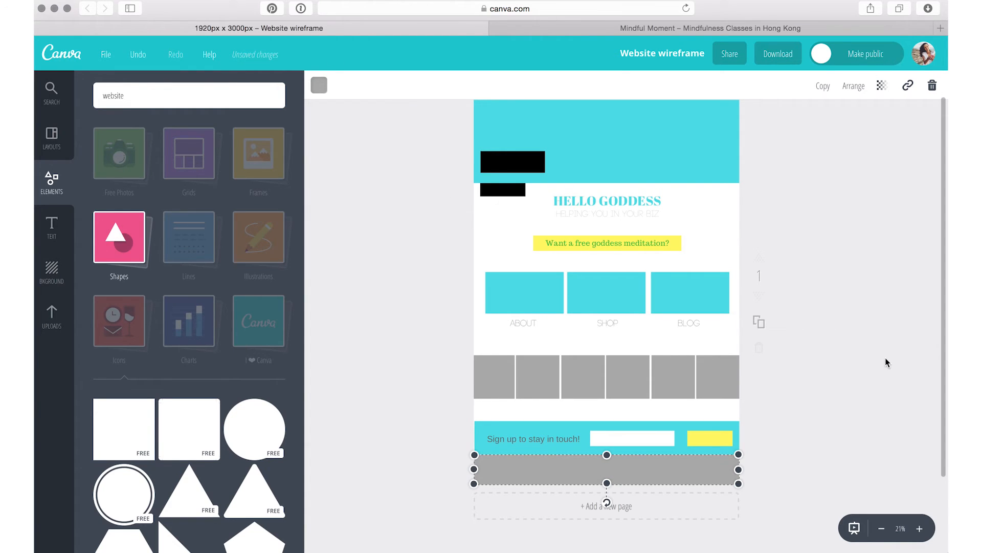
click(824, 364)
scroll(796, 307, up, 1)
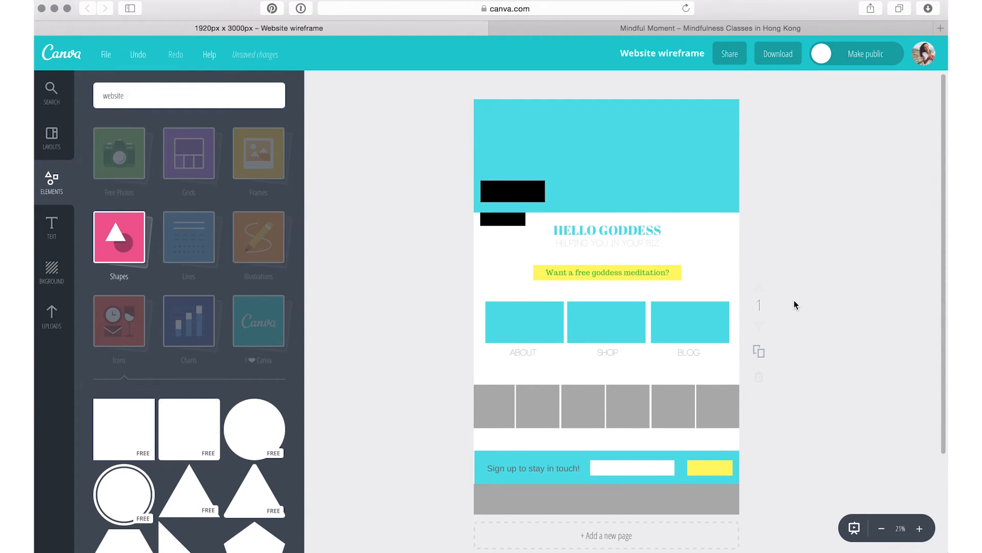
- Bring the large turquoise banner forward so it covers the black rectangle in its lower-left area
click(567, 197)
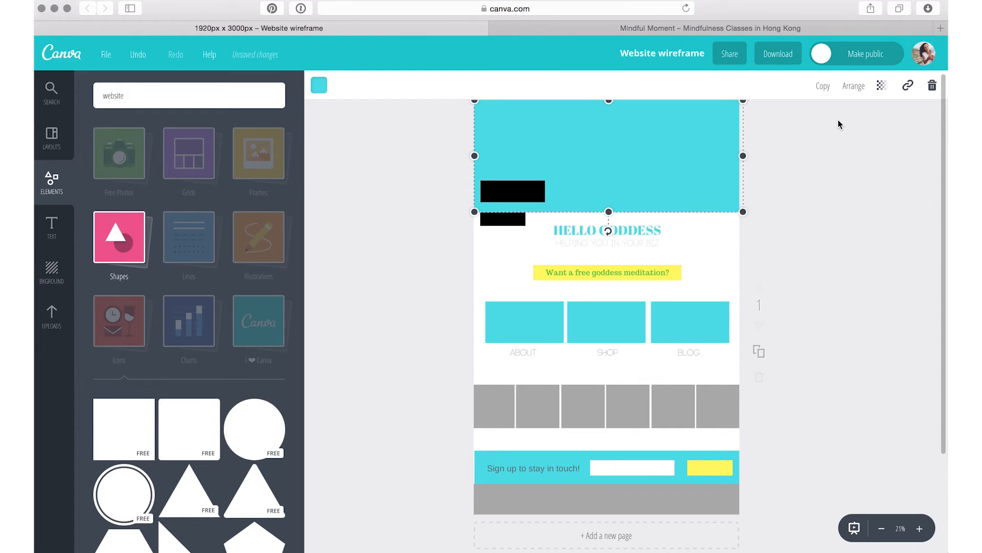
click(853, 86)
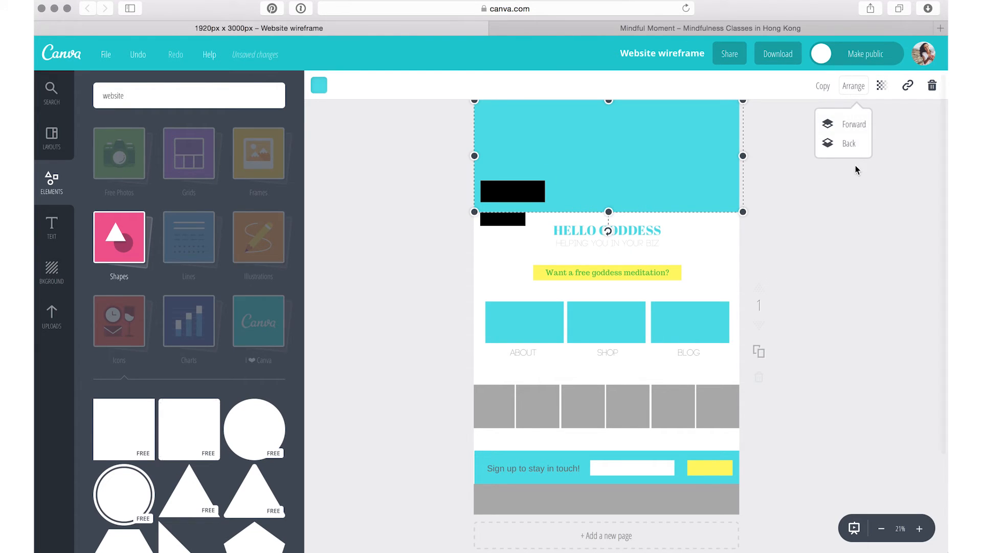
click(851, 124)
click(779, 267)
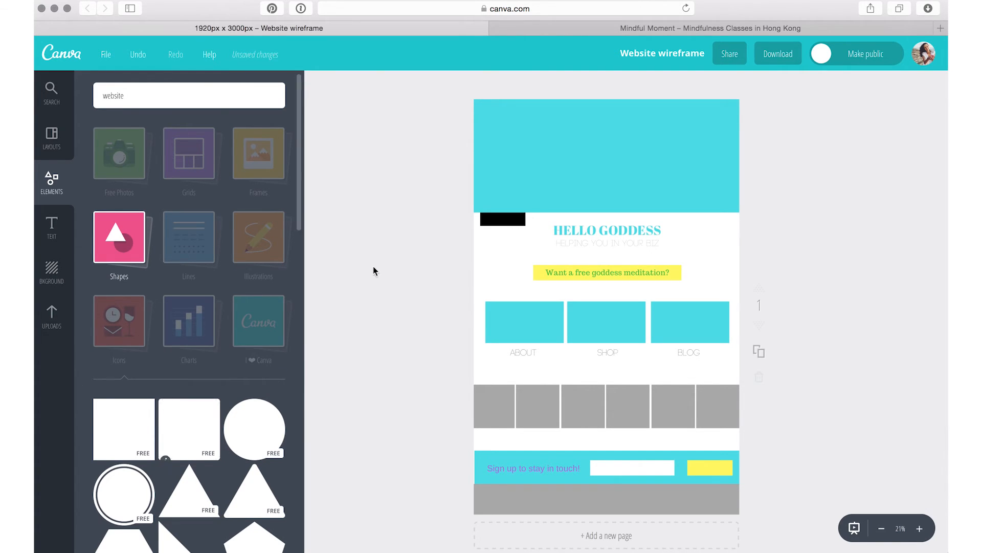
- Add a square, recolour it white, and flatten it into a strip just below the banner, widened to the page's right edge
click(131, 419)
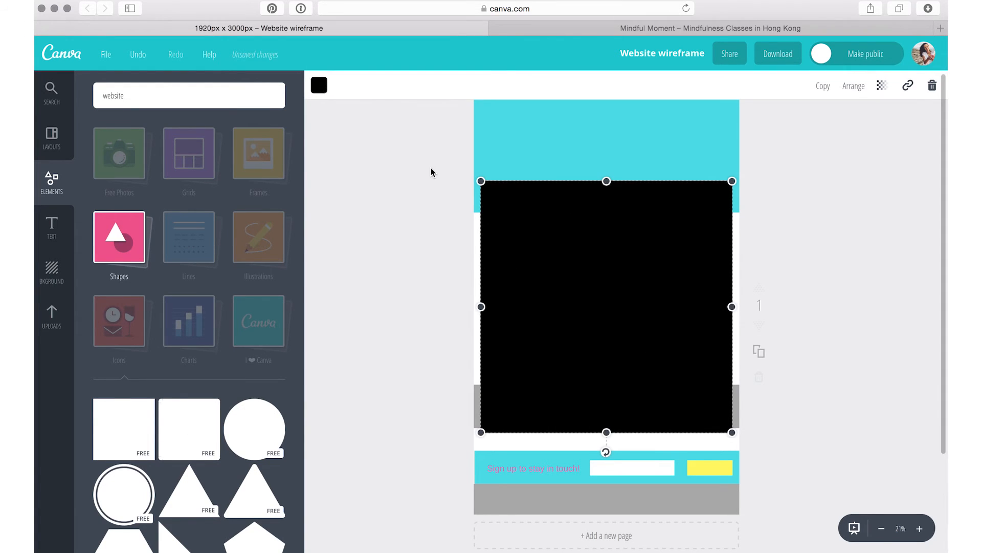
click(319, 83)
click(433, 255)
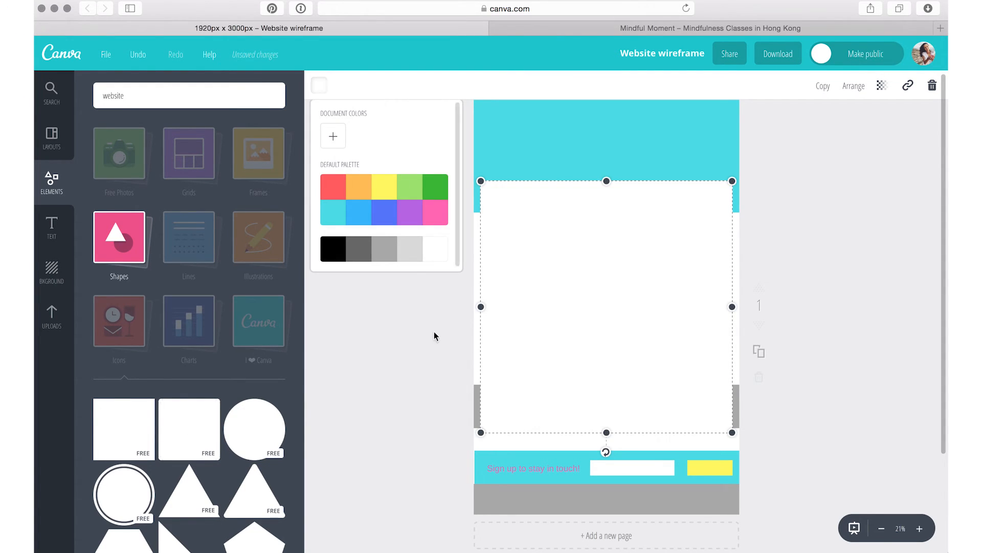
click(492, 320)
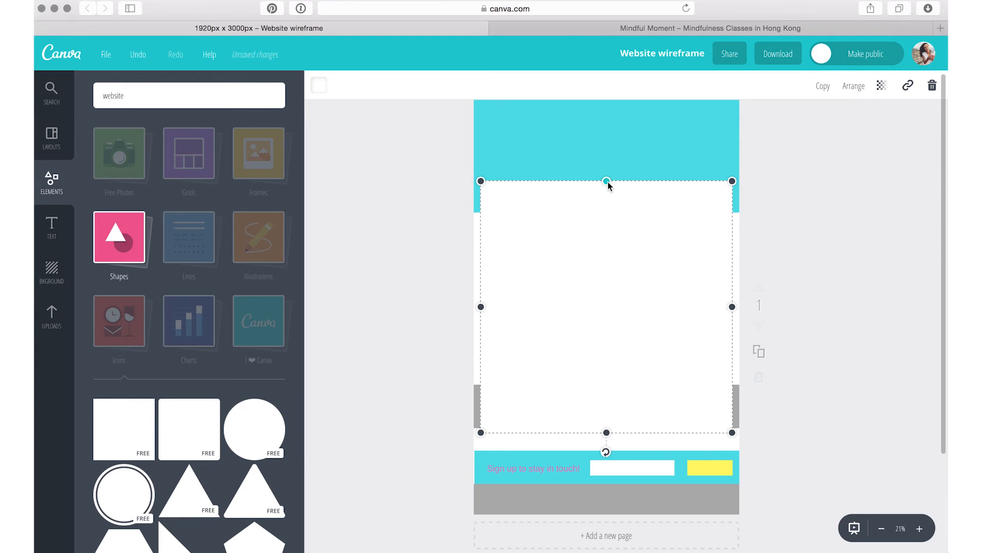
drag(607, 181, 604, 212)
drag(612, 427, 597, 241)
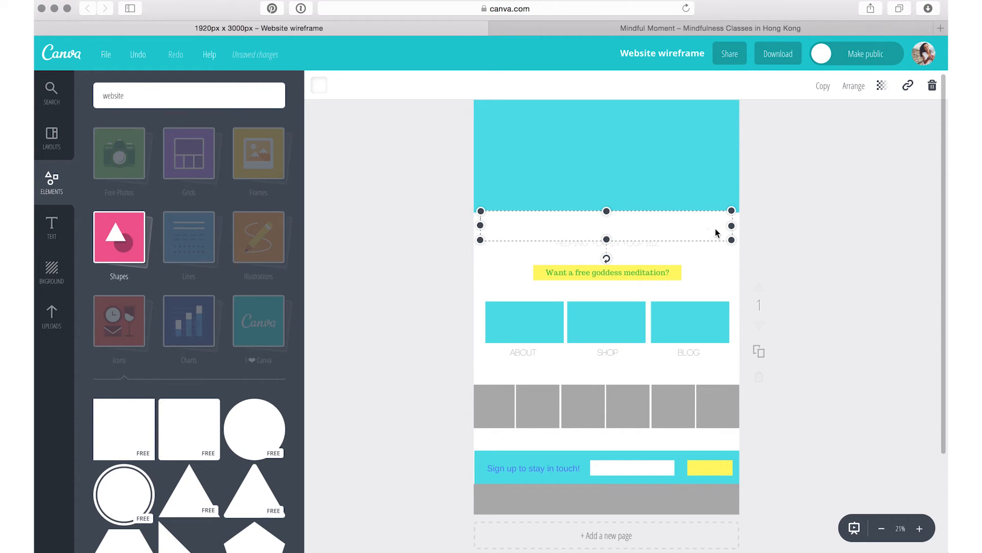
drag(732, 226, 744, 225)
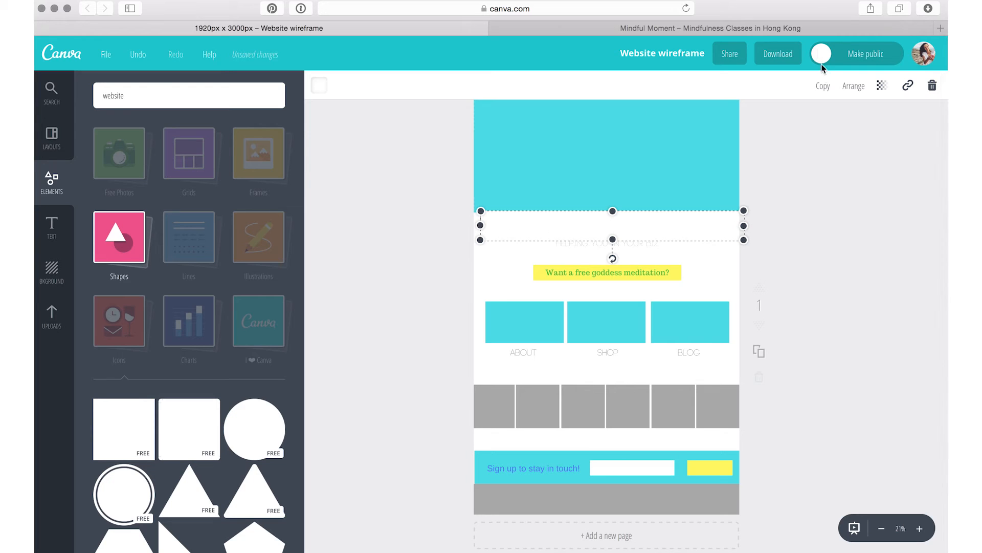
- Adjust the white strip's layer order, sending it back while keeping it in front of the small black rectangle below the banner
click(853, 86)
click(858, 139)
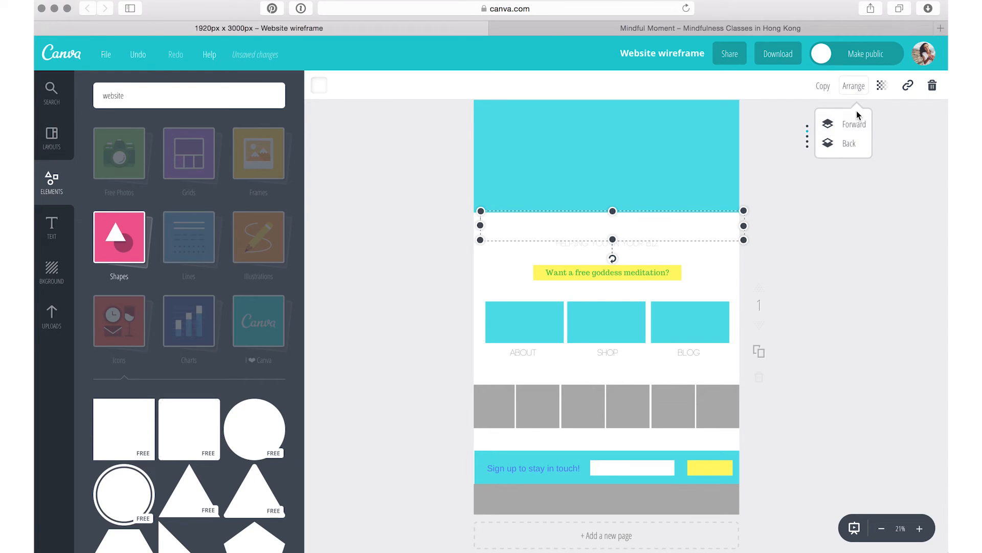
click(809, 265)
click(758, 265)
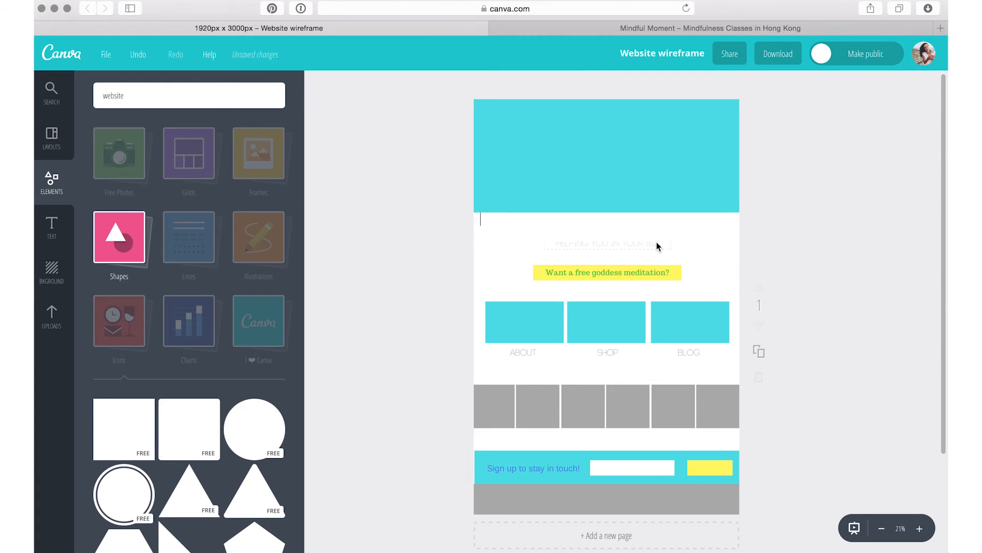
click(659, 226)
click(854, 86)
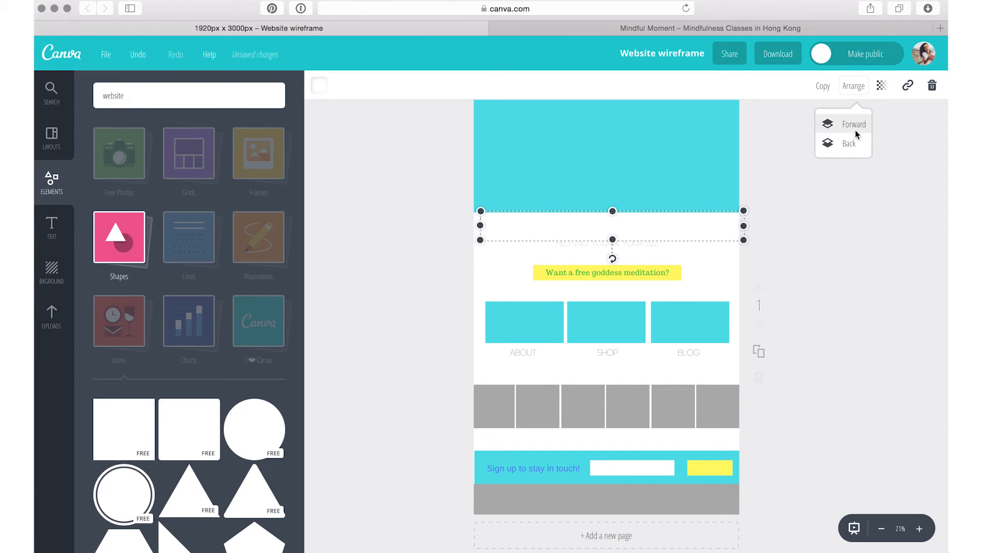
click(854, 144)
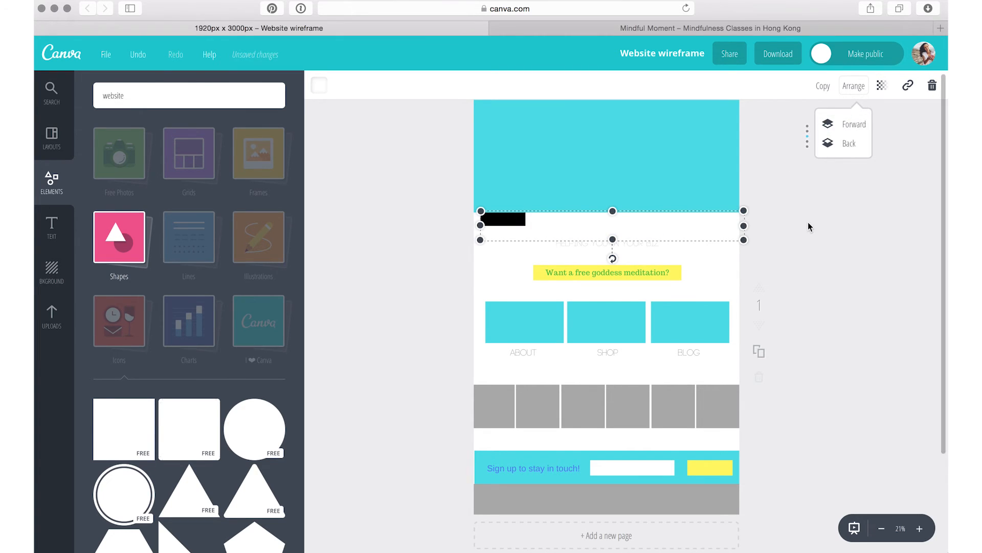
click(837, 126)
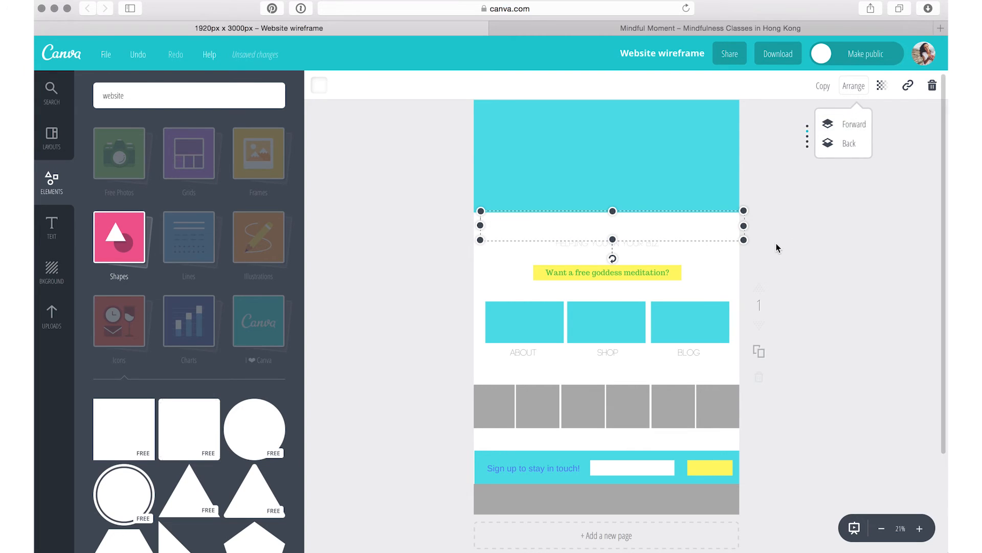
- Bring the HELLO GODDESS heading forward and nudge the white strip to cover the remaining black edge below the banner
click(652, 241)
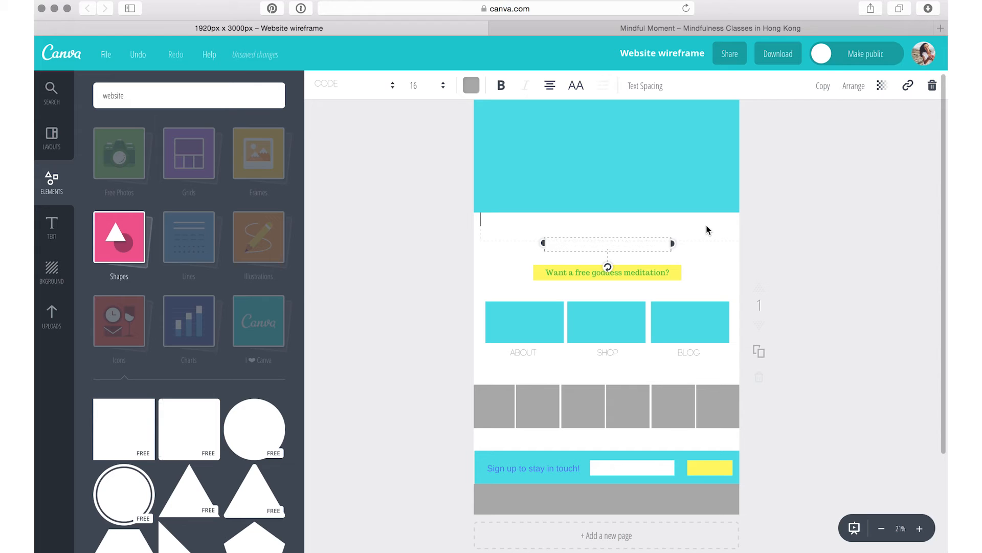
drag(707, 226, 706, 213)
click(642, 232)
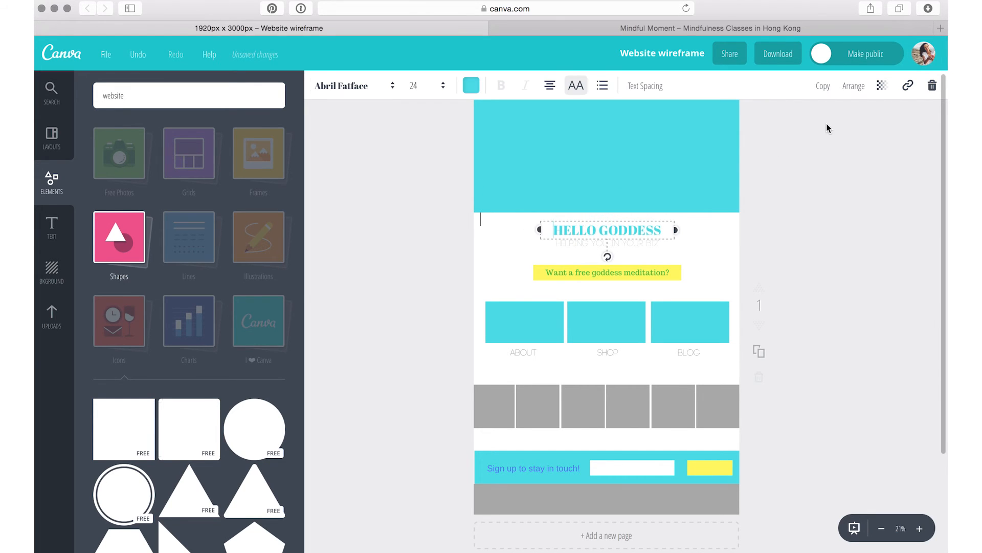
mouse_move(856, 82)
click(858, 122)
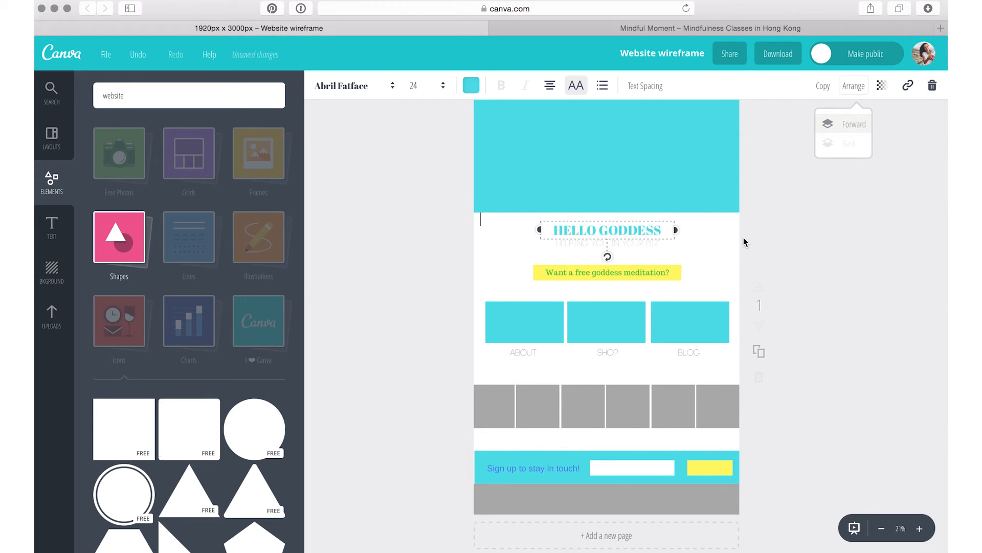
mouse_move(715, 218)
mouse_down()
mouse_move(718, 244)
mouse_move(715, 216)
mouse_up()
click(697, 246)
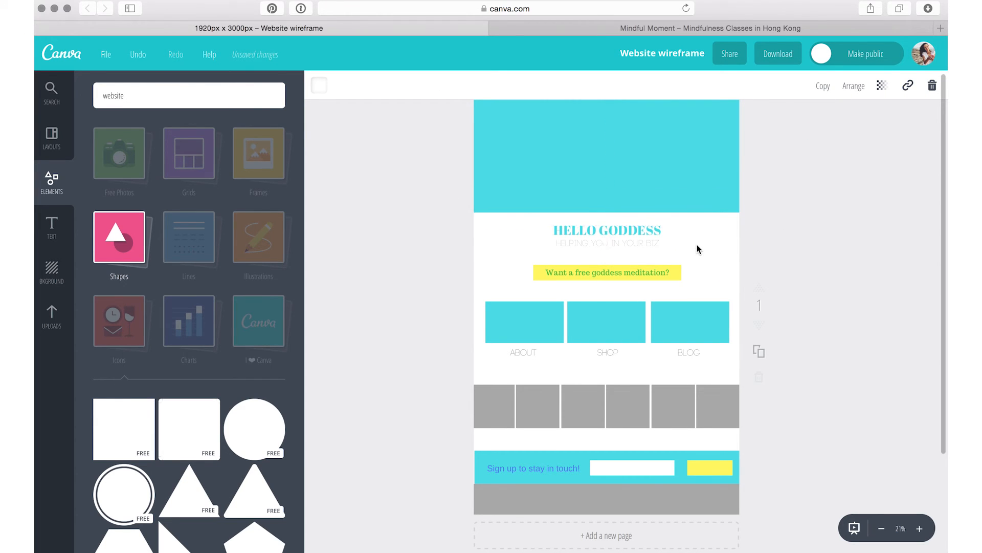
- Bring the HELLO GODDESS heading in front of the white strip
click(655, 237)
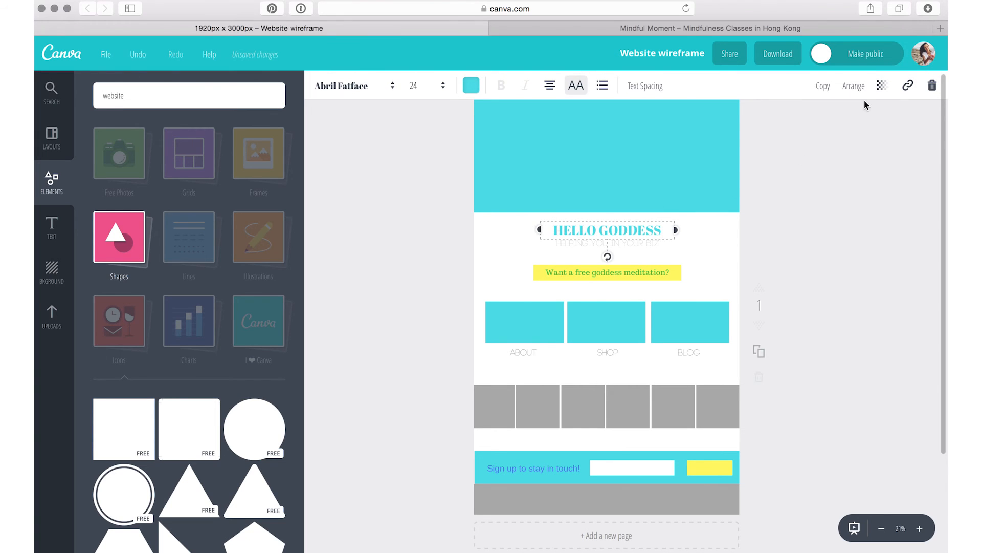
click(855, 86)
click(852, 124)
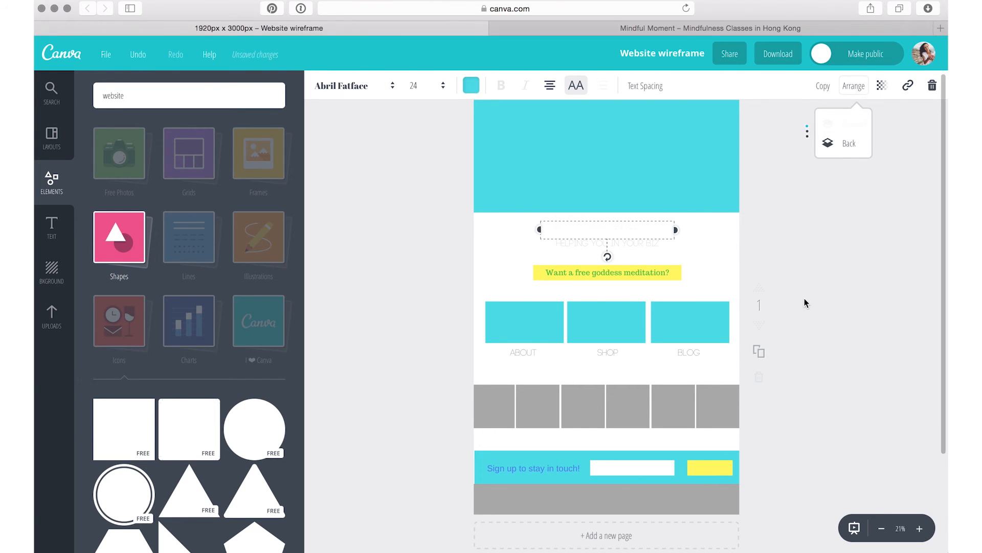
click(806, 302)
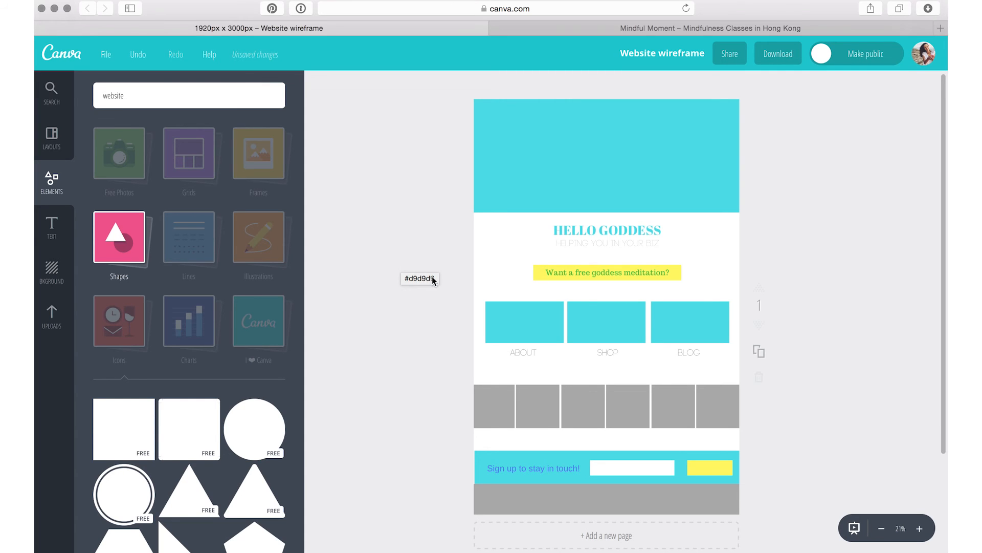
- Change the sign-up bar's text colour back to dark grey
click(533, 472)
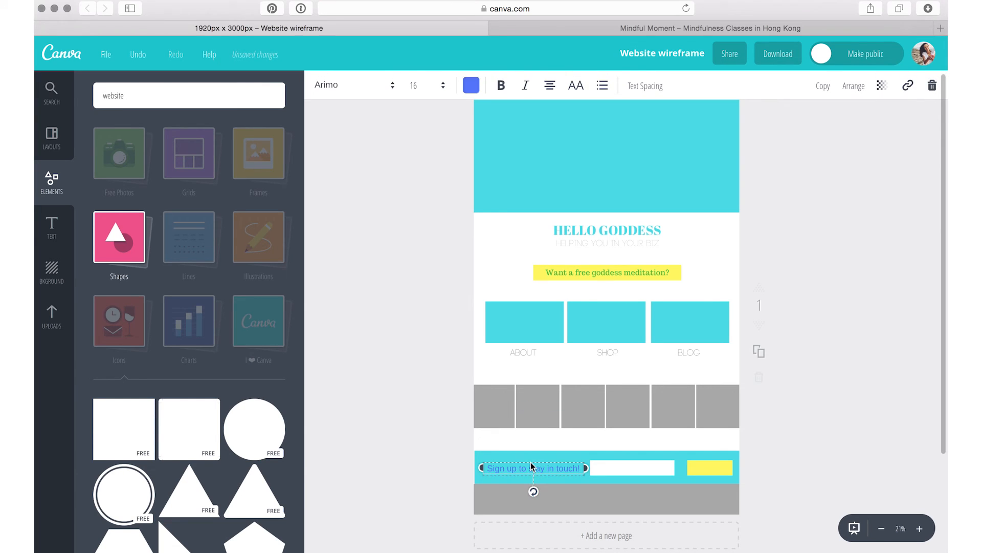
click(471, 85)
click(460, 244)
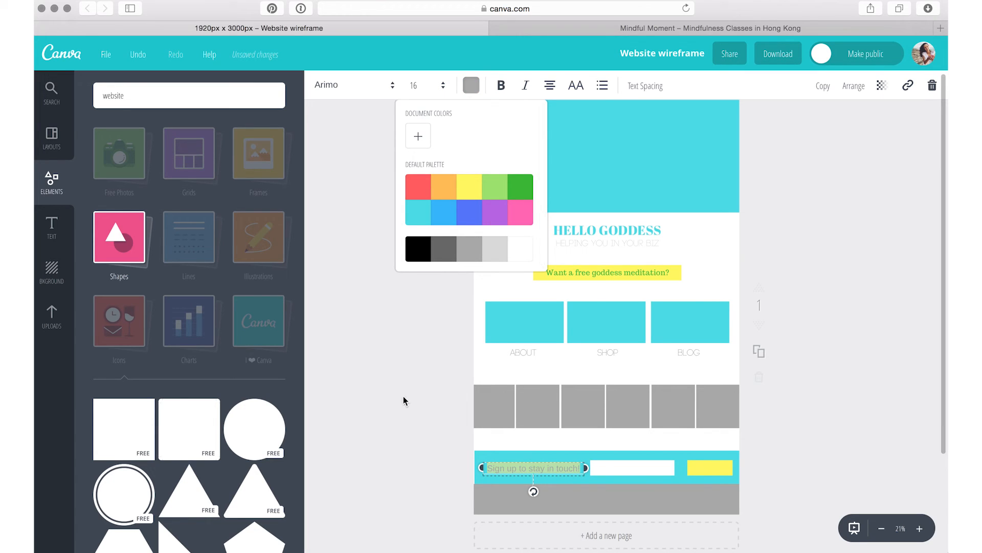
click(447, 251)
click(383, 414)
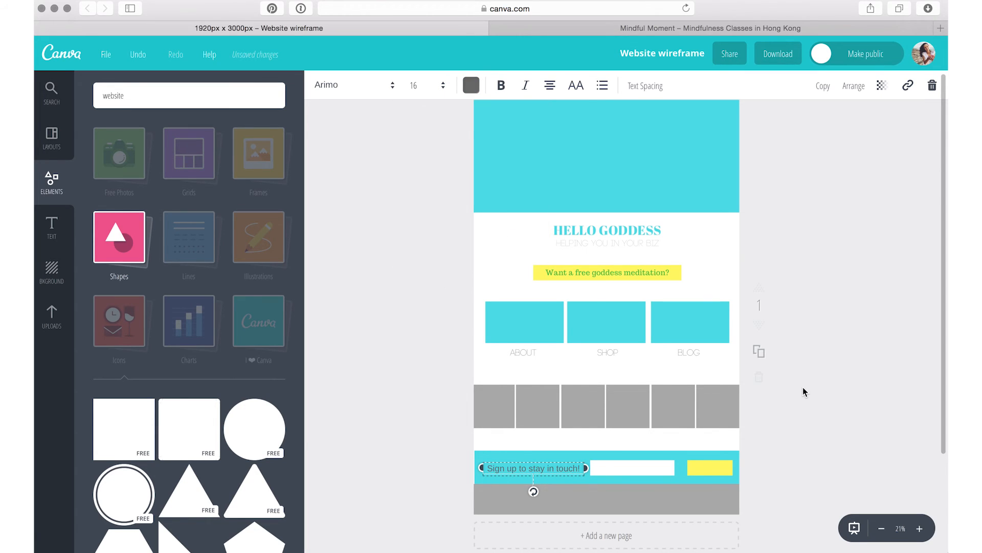
click(803, 387)
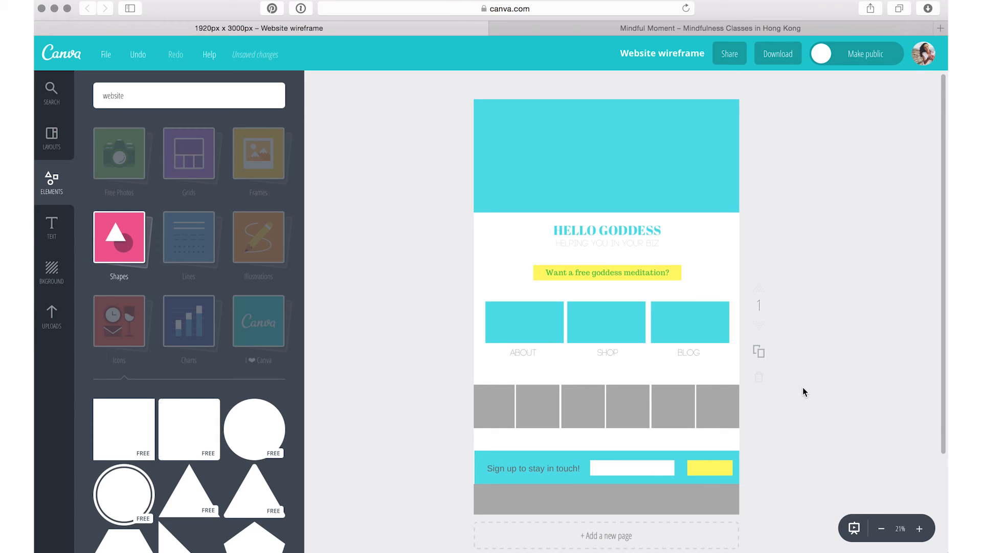